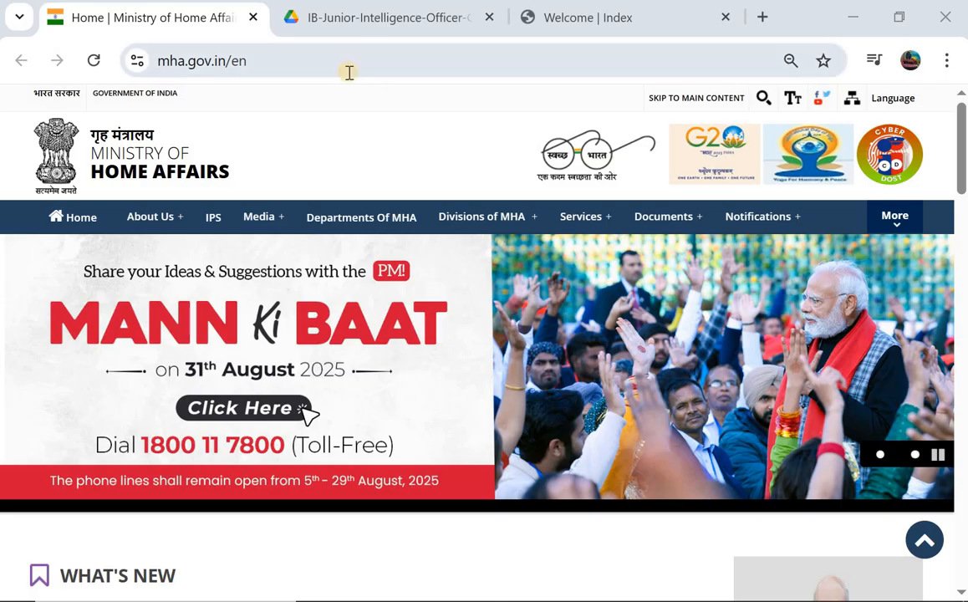
- Switch to the IB Junior Intelligence Officer Grade-II/Tech 2025 notification PDF tab
{"action": "left_click", "coordinate": [402, 31]}
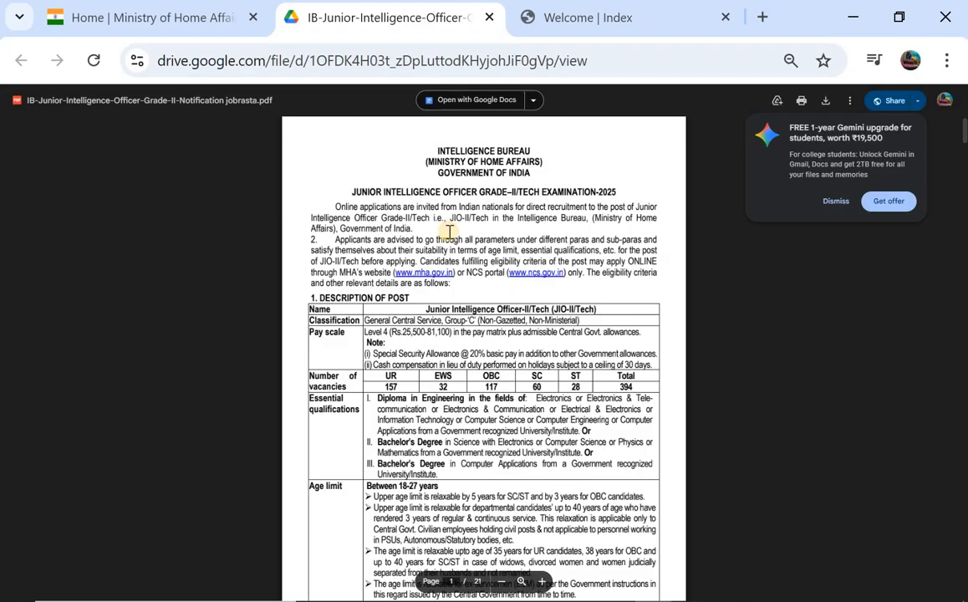
- Read through the notification's eligibility and exam scheme pages
{"action": "scroll", "coordinate": [449, 232], "scroll_direction": "down", "scroll_amount": 1}
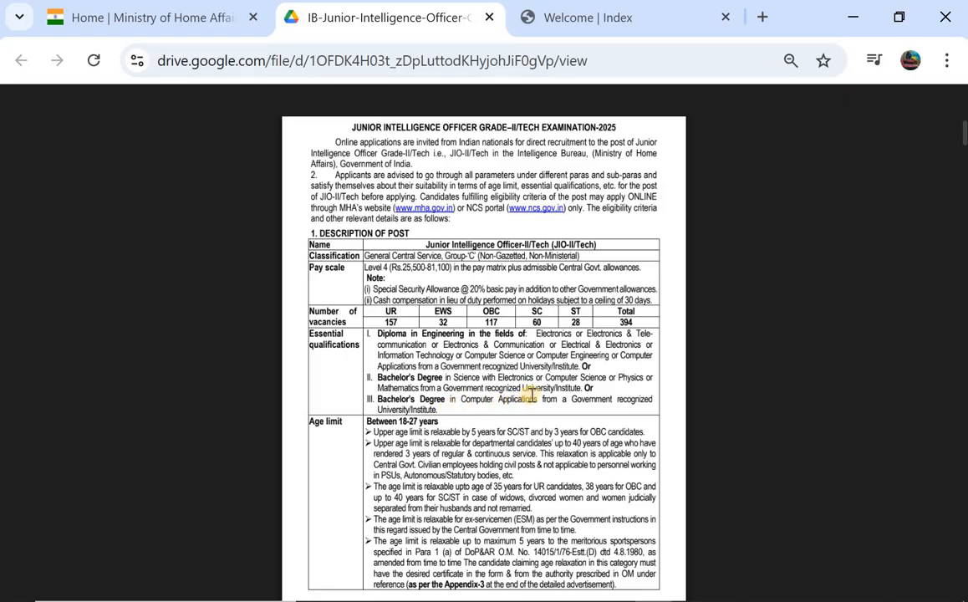
{"action": "scroll", "coordinate": [530, 396], "scroll_direction": "down", "scroll_amount": 1}
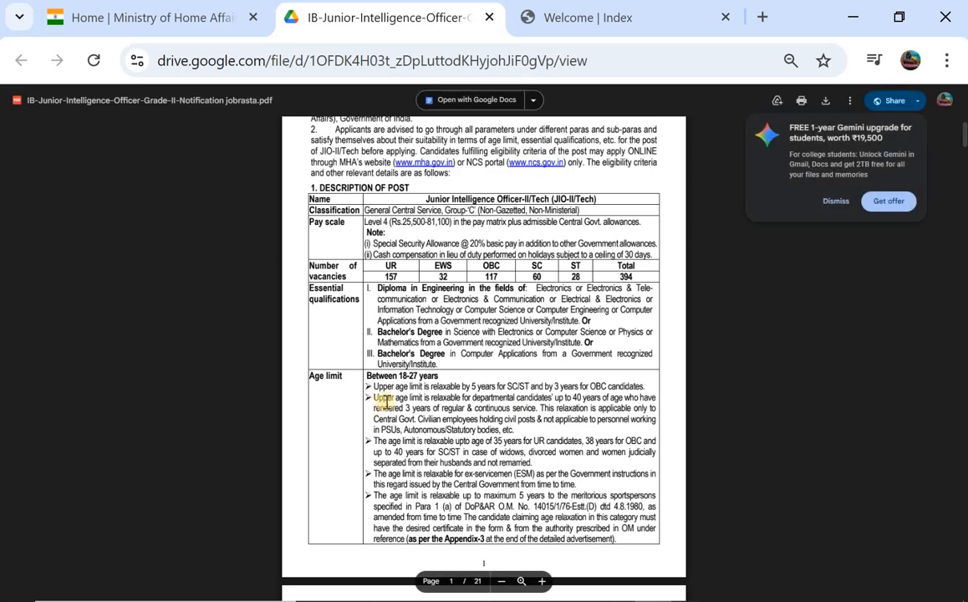
{"action": "scroll", "coordinate": [464, 406], "scroll_direction": "down", "scroll_amount": 5}
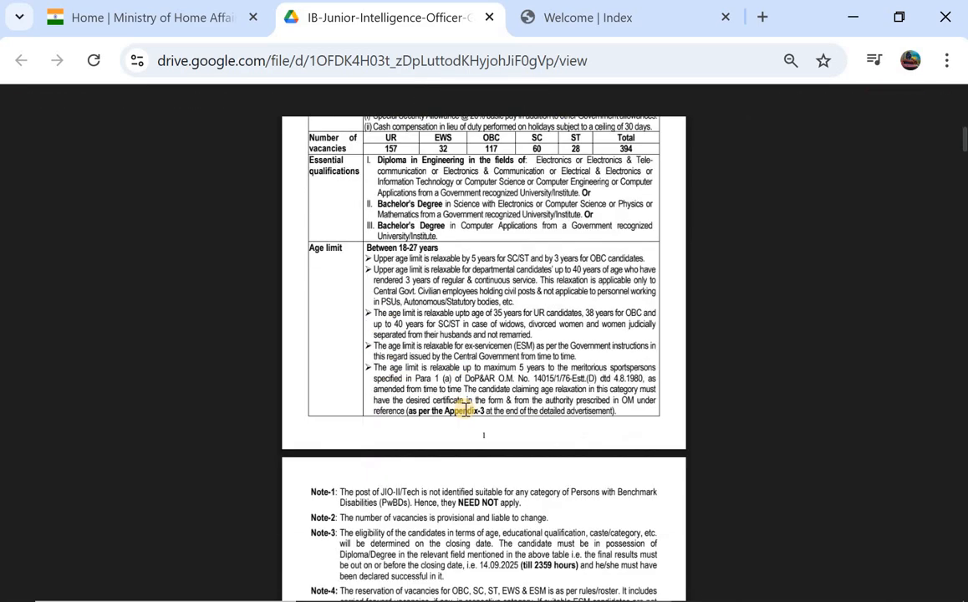
{"action": "scroll", "coordinate": [465, 407], "scroll_direction": "down", "scroll_amount": 3}
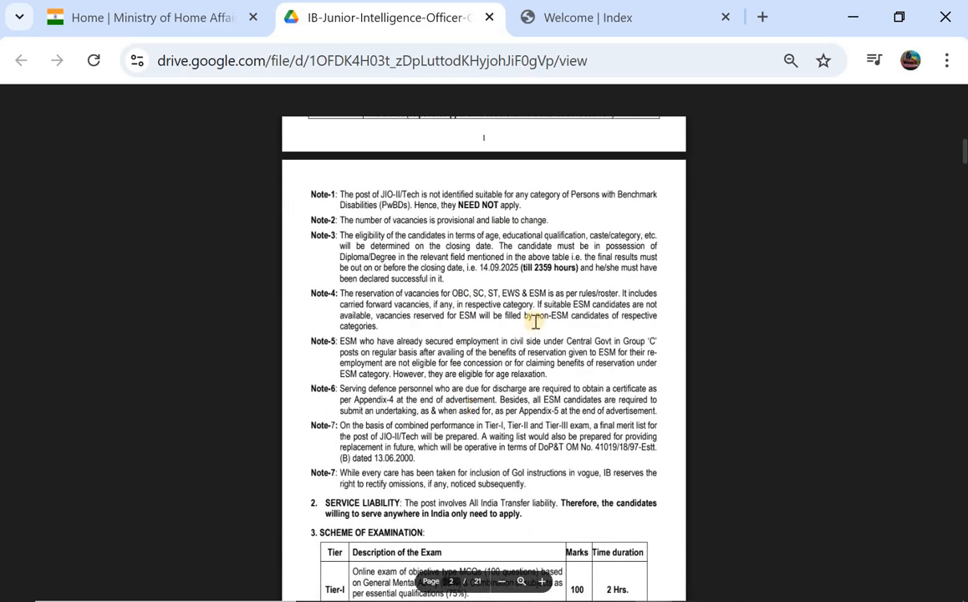
{"action": "scroll", "coordinate": [432, 268], "scroll_direction": "down", "scroll_amount": 4}
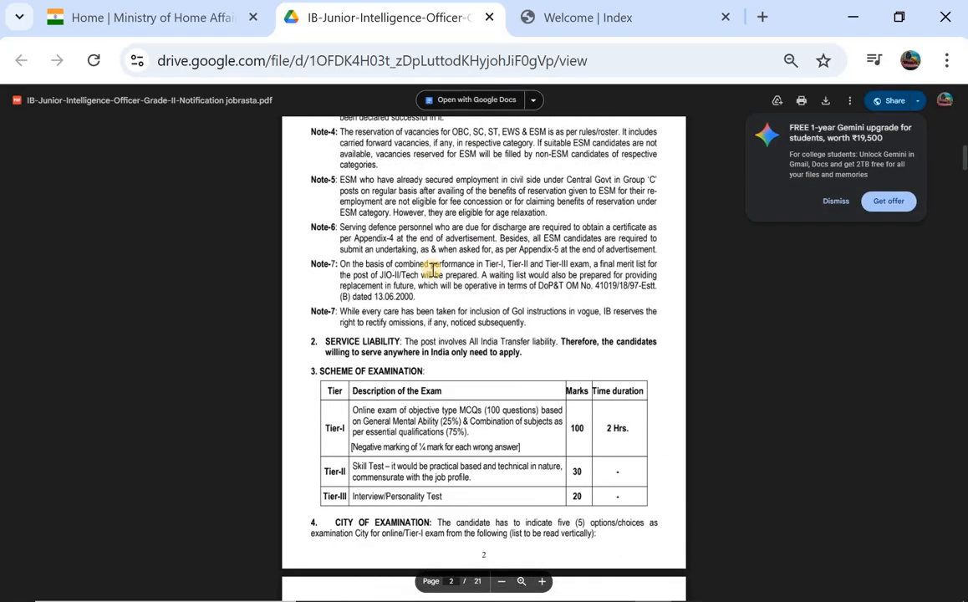
{"action": "scroll", "coordinate": [432, 268], "scroll_direction": "down", "scroll_amount": 3}
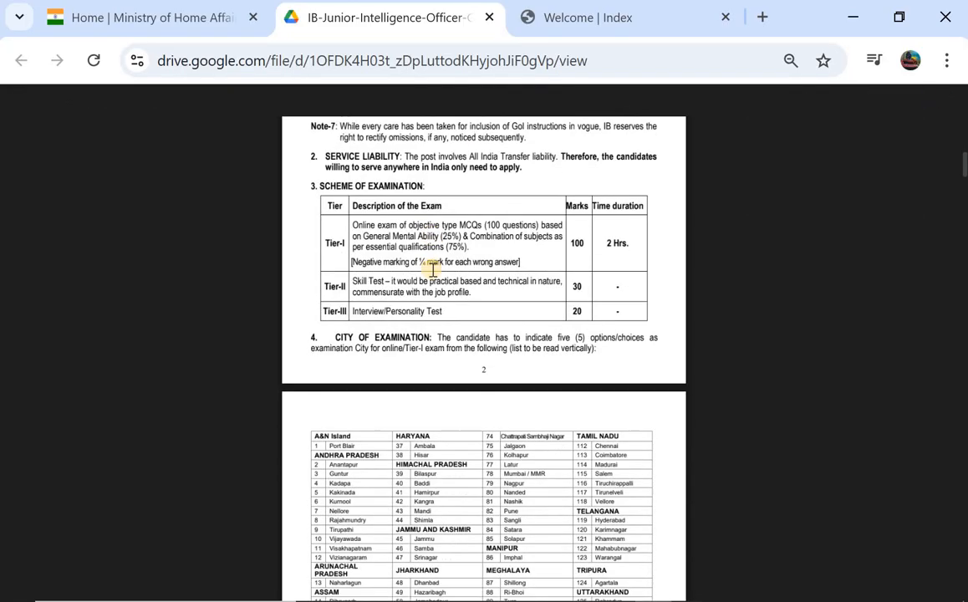
{"action": "scroll", "coordinate": [382, 250], "scroll_direction": "down", "scroll_amount": 4}
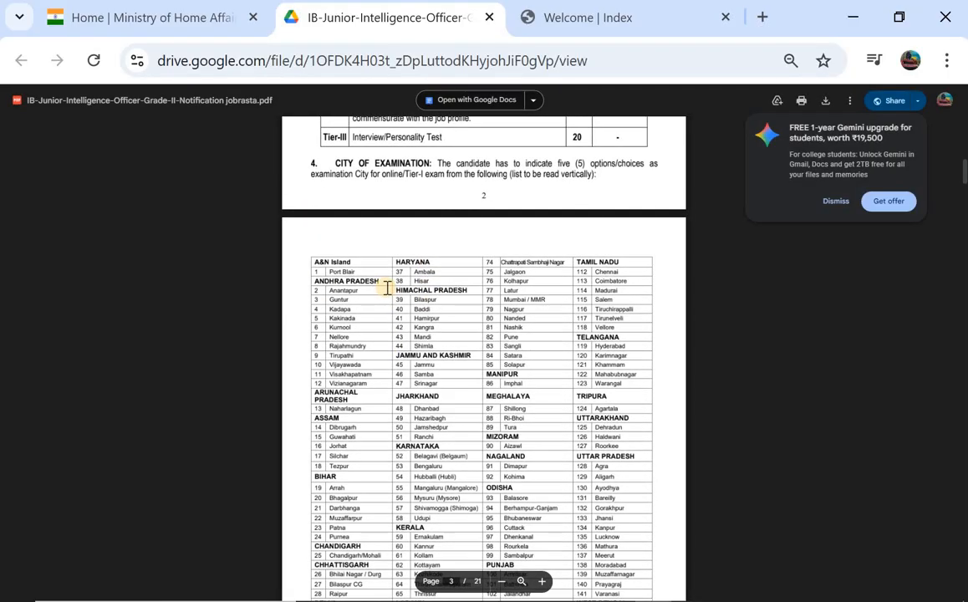
{"action": "scroll", "coordinate": [388, 288], "scroll_direction": "down", "scroll_amount": 10}
{"action": "scroll", "coordinate": [387, 288], "scroll_direction": "down", "scroll_amount": 12}
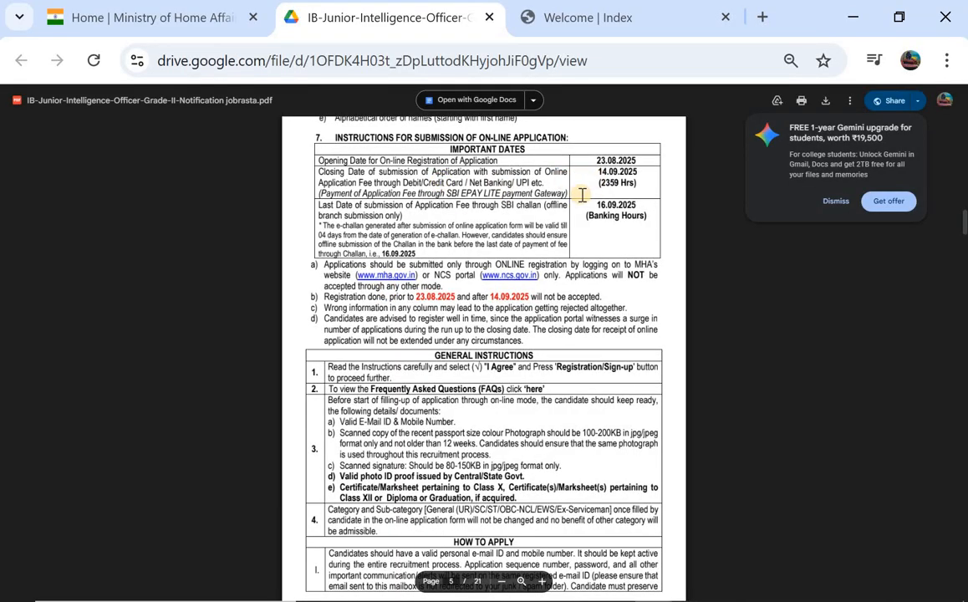
- Review the key dates and the Rs. 100 fee plus Rs. 550 processing charges, then return to the application tab
{"action": "scroll", "coordinate": [582, 195], "scroll_direction": "down", "scroll_amount": 6}
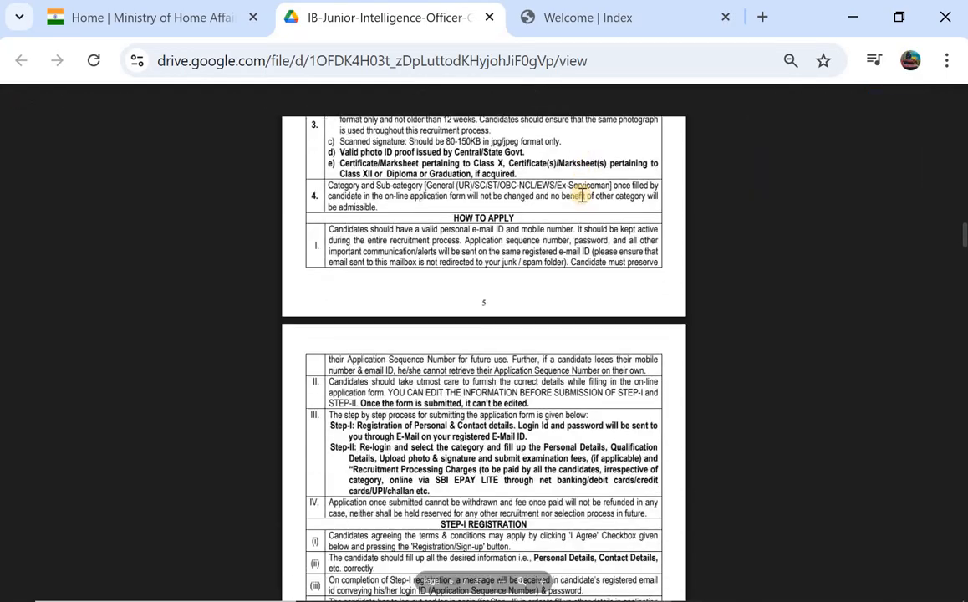
{"action": "scroll", "coordinate": [582, 194], "scroll_direction": "down", "scroll_amount": 17}
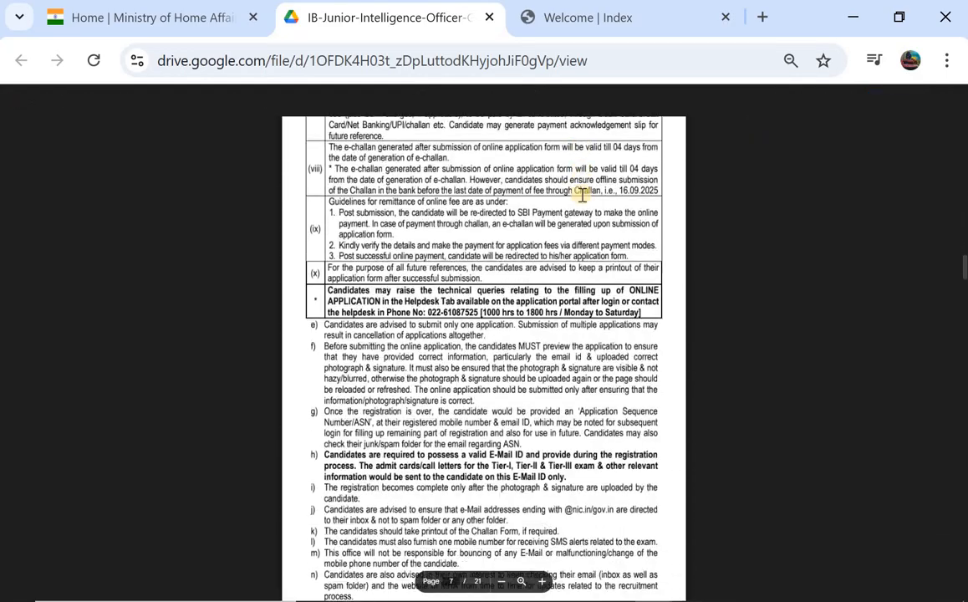
{"action": "scroll", "coordinate": [581, 195], "scroll_direction": "down", "scroll_amount": 7}
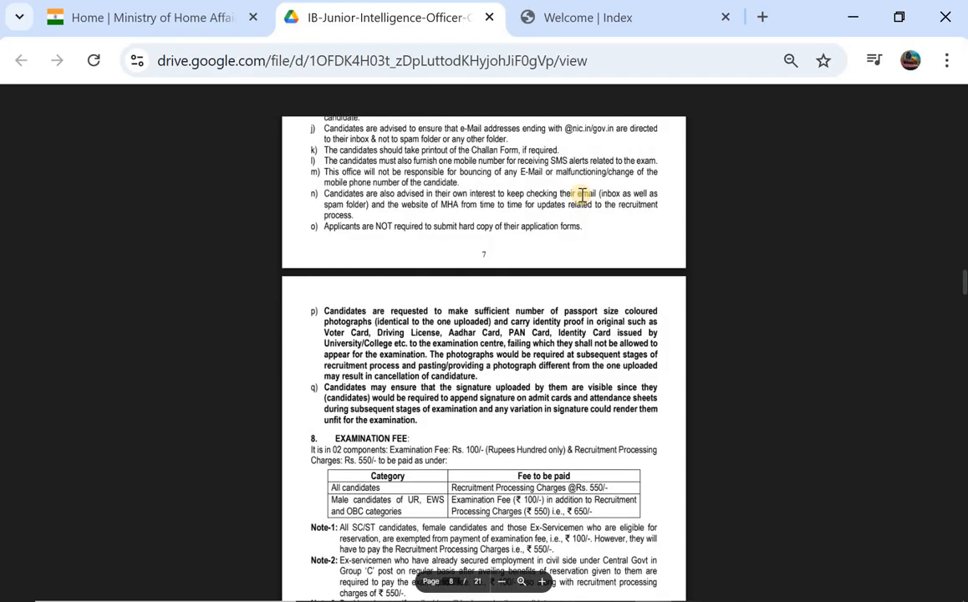
{"action": "scroll", "coordinate": [581, 195], "scroll_direction": "down", "scroll_amount": 2}
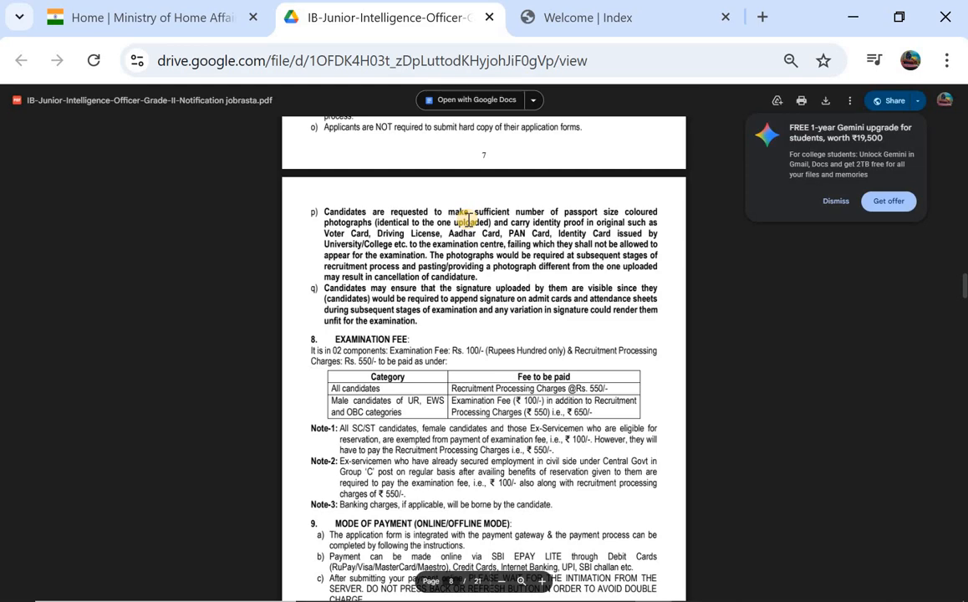
{"action": "scroll", "coordinate": [466, 219], "scroll_direction": "down", "scroll_amount": 1}
{"action": "scroll", "coordinate": [465, 219], "scroll_direction": "up", "scroll_amount": 7}
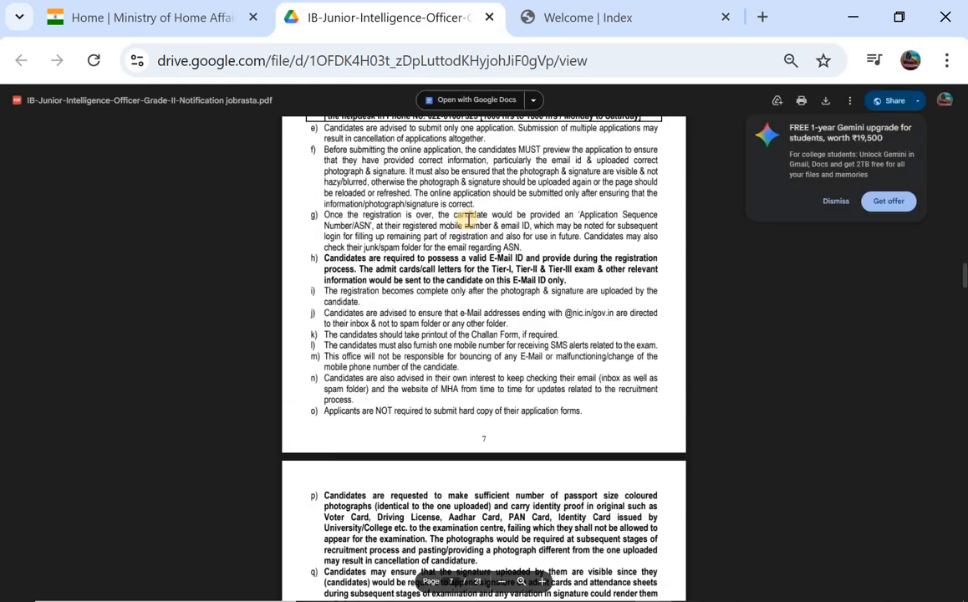
{"action": "scroll", "coordinate": [465, 219], "scroll_direction": "down", "scroll_amount": 1}
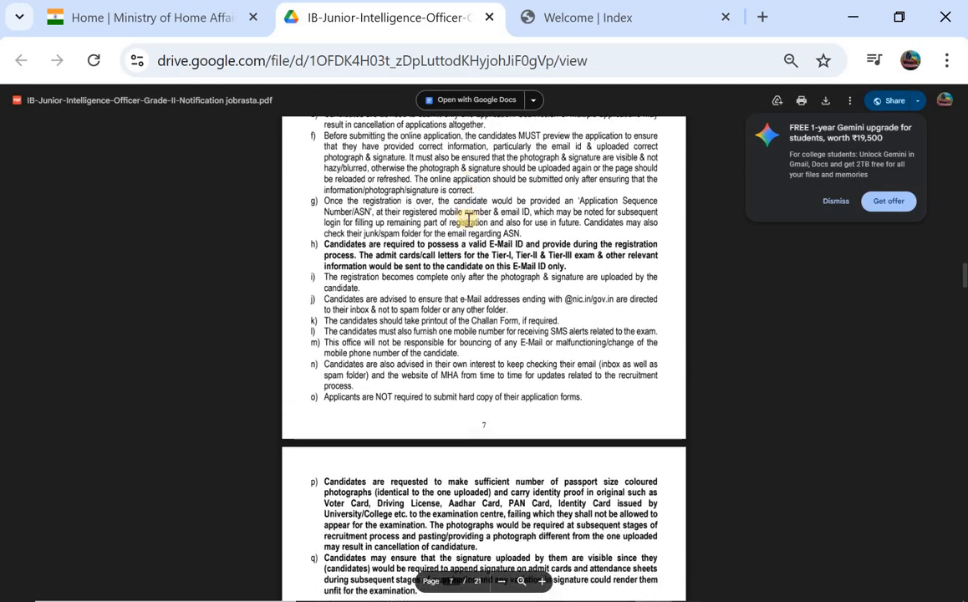
{"action": "scroll", "coordinate": [465, 219], "scroll_direction": "up", "scroll_amount": 3}
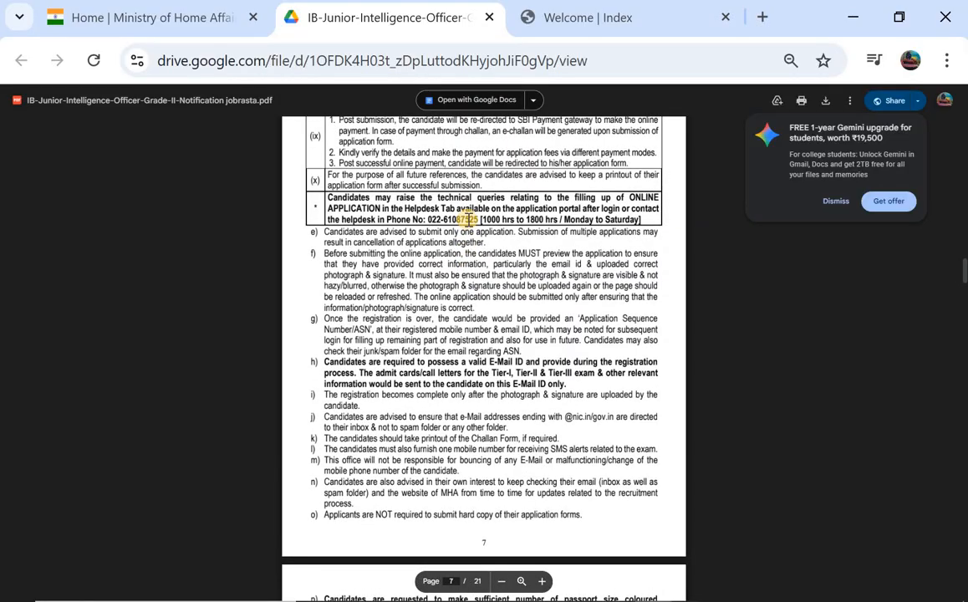
{"action": "key", "text": "ctrl+Tab"}
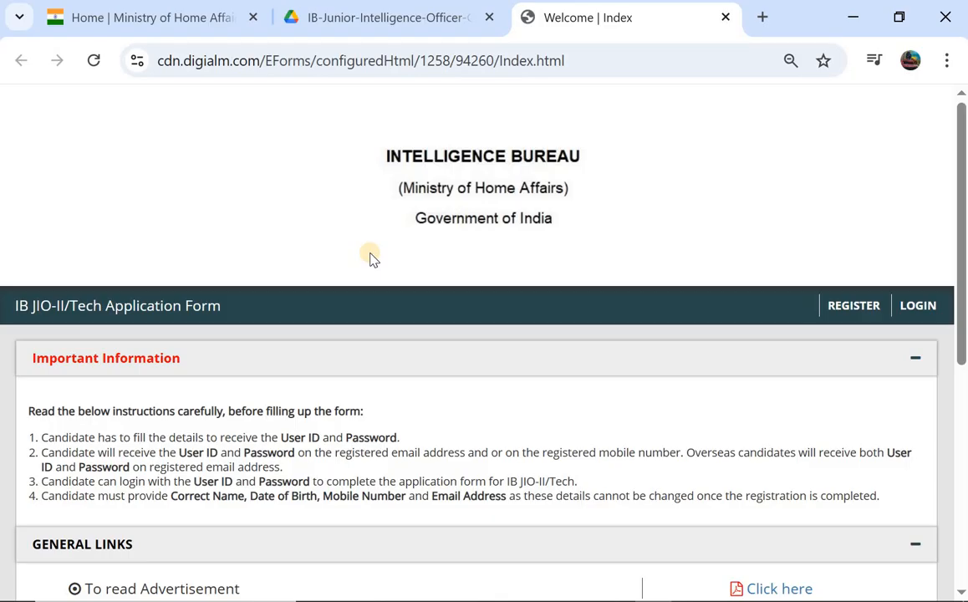
- Review the portal's General Links, Key Dates and Helpdesk, then open the REGISTER page
{"action": "scroll", "coordinate": [372, 257], "scroll_direction": "down", "scroll_amount": 4}
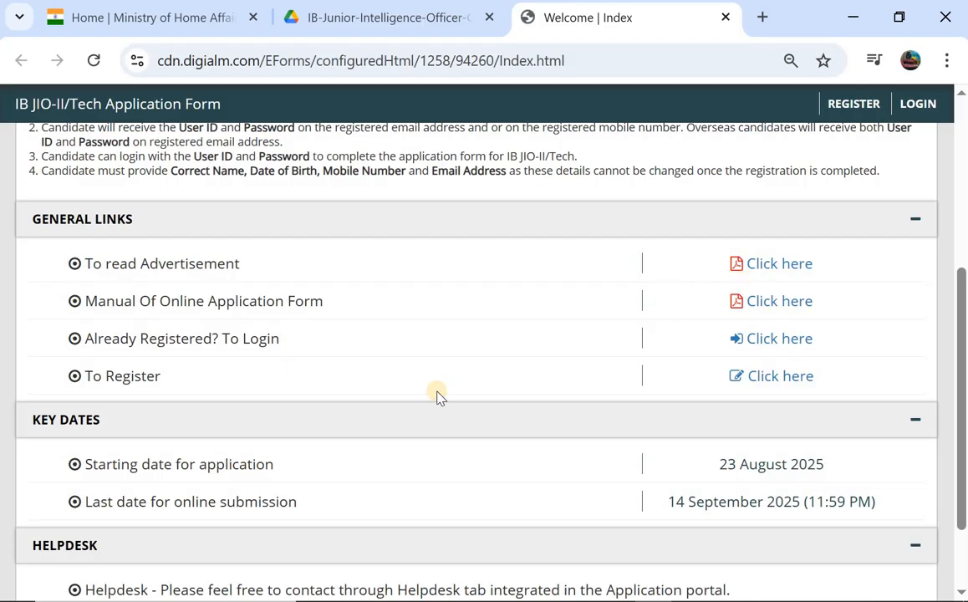
{"action": "scroll", "coordinate": [438, 395], "scroll_direction": "down", "scroll_amount": 1}
{"action": "scroll", "coordinate": [721, 413], "scroll_direction": "down", "scroll_amount": 1}
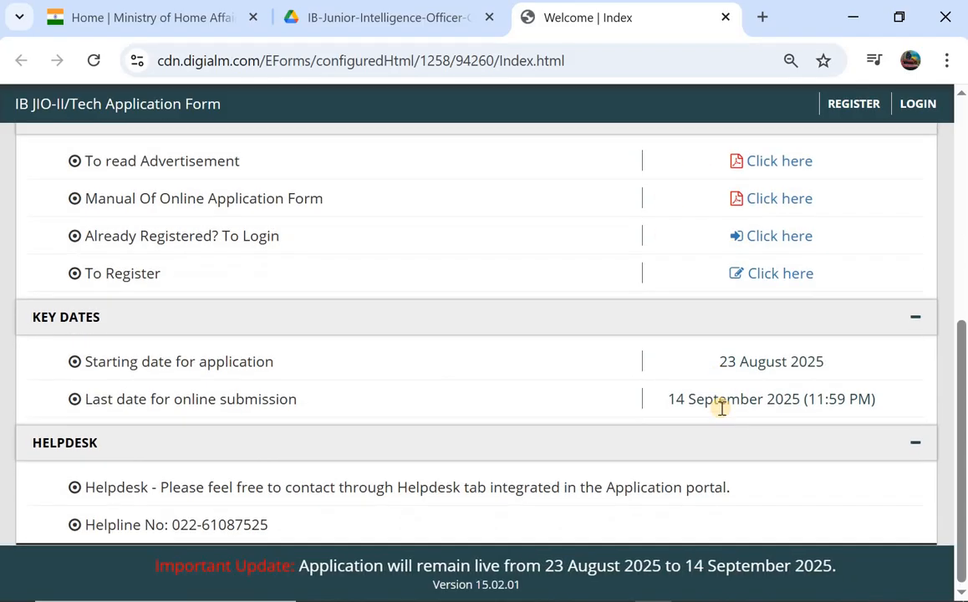
{"action": "scroll", "coordinate": [723, 413], "scroll_direction": "up", "scroll_amount": 4}
{"action": "scroll", "coordinate": [723, 413], "scroll_direction": "up", "scroll_amount": 2}
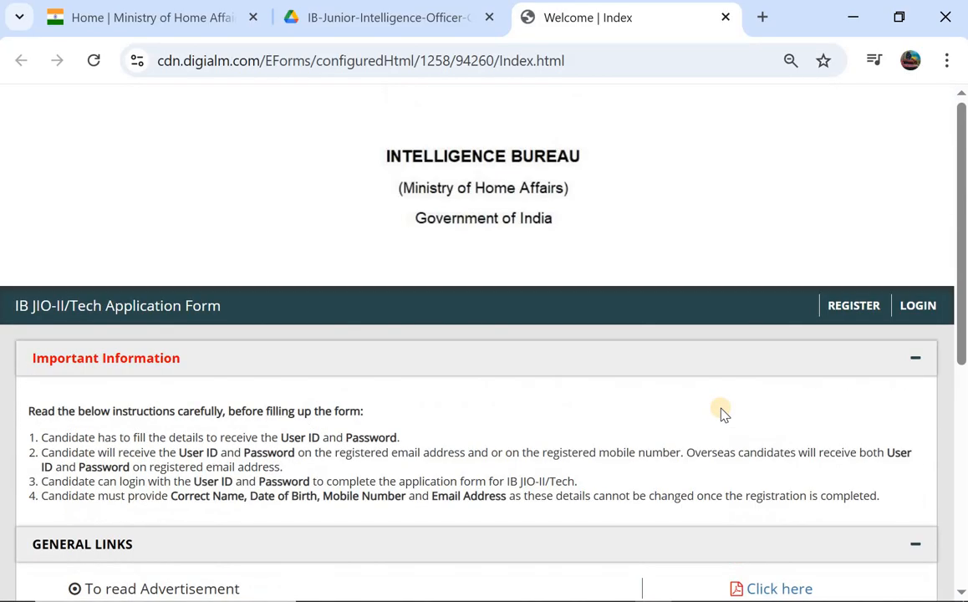
{"action": "left_click", "coordinate": [852, 306]}
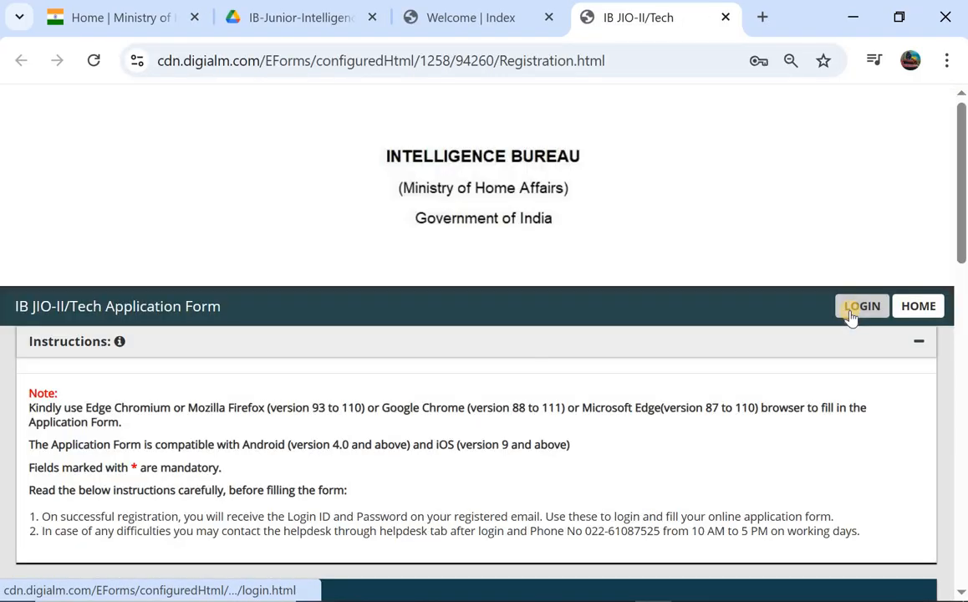
- Select Junior Intelligence Officer Grade-II/Tech as the post and enter the applicant's full name
{"action": "scroll", "coordinate": [548, 376], "scroll_direction": "down", "scroll_amount": 3}
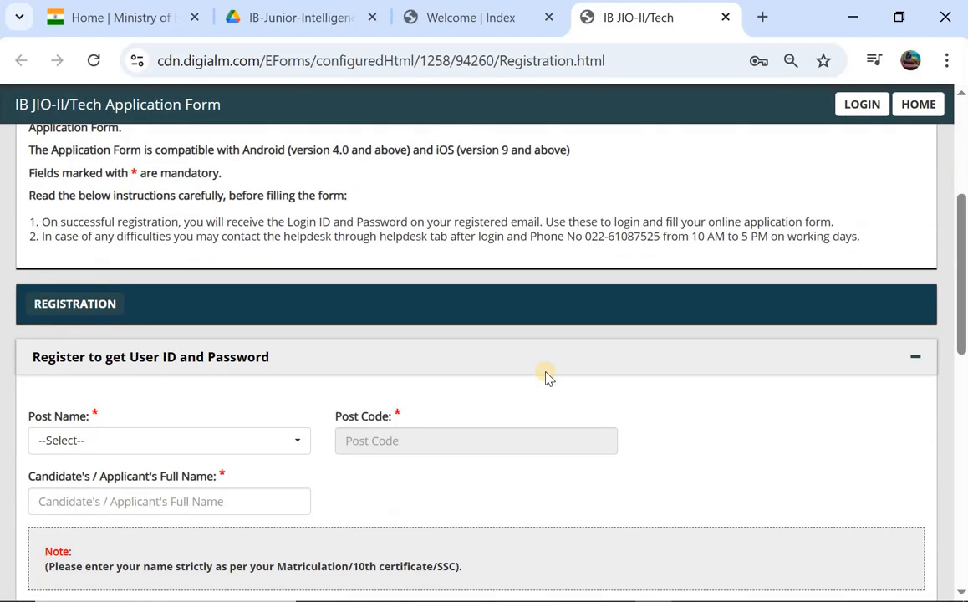
{"action": "scroll", "coordinate": [545, 375], "scroll_direction": "down", "scroll_amount": 1}
{"action": "left_click", "coordinate": [159, 333]}
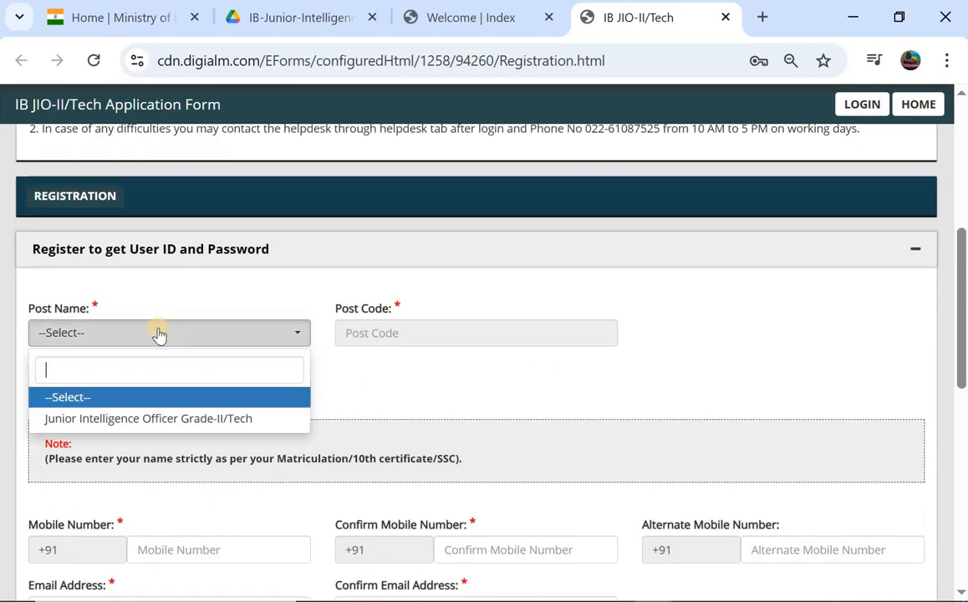
{"action": "left_click", "coordinate": [137, 420]}
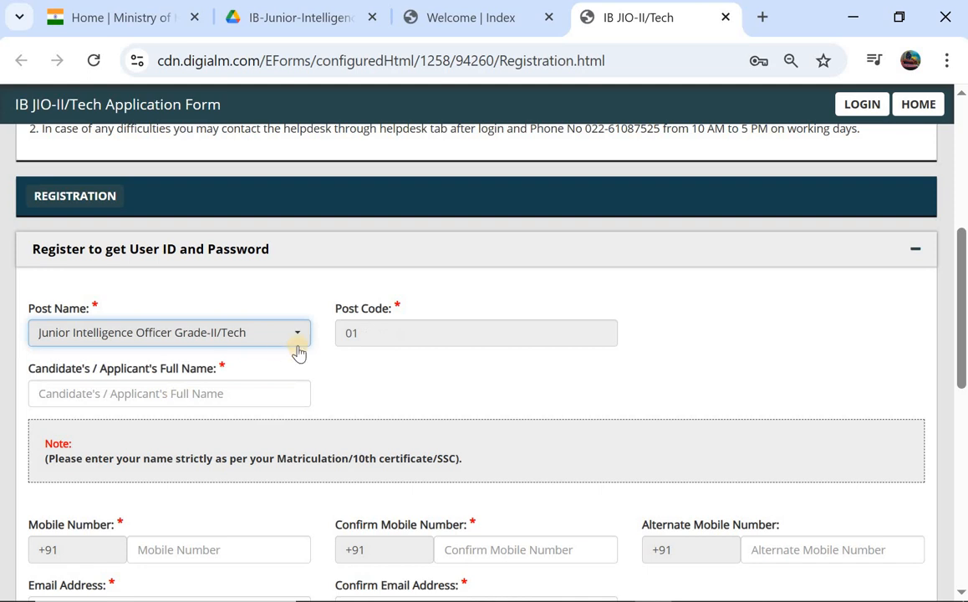
{"action": "left_click", "coordinate": [108, 390]}
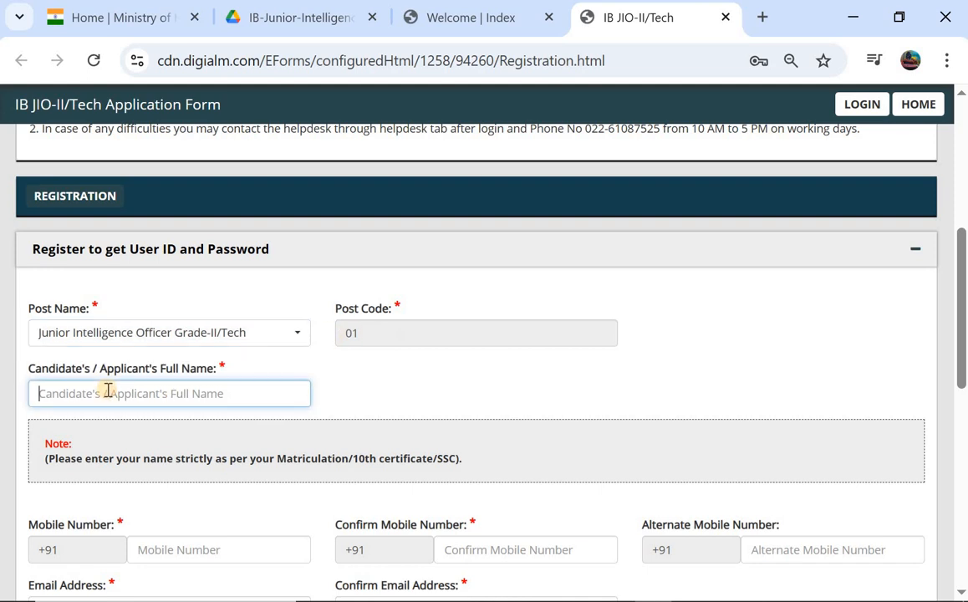
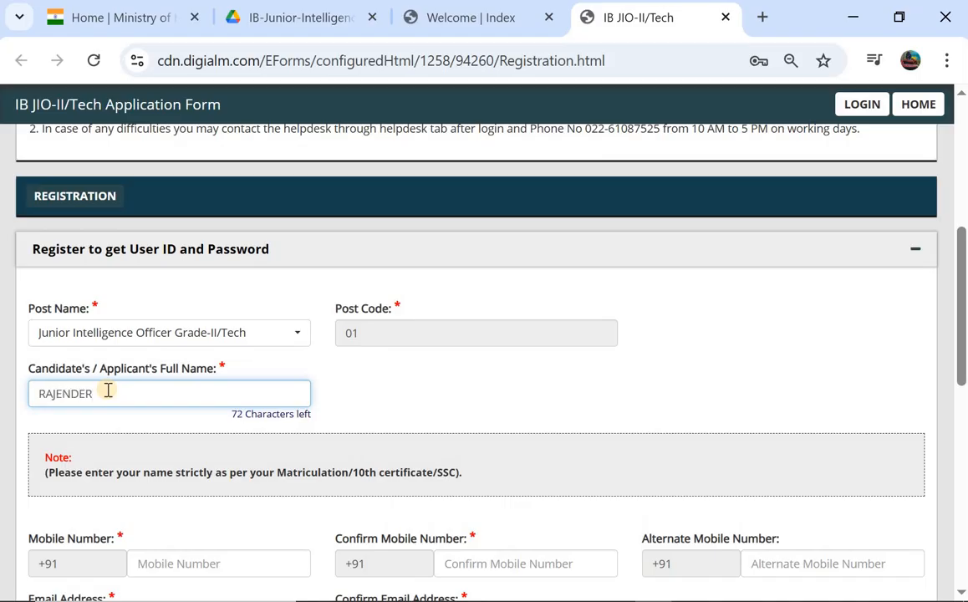
- Tick 'I Agree' on the registration declaration and move down to the captcha
{"action": "scroll", "coordinate": [108, 391], "scroll_direction": "down", "scroll_amount": 2}
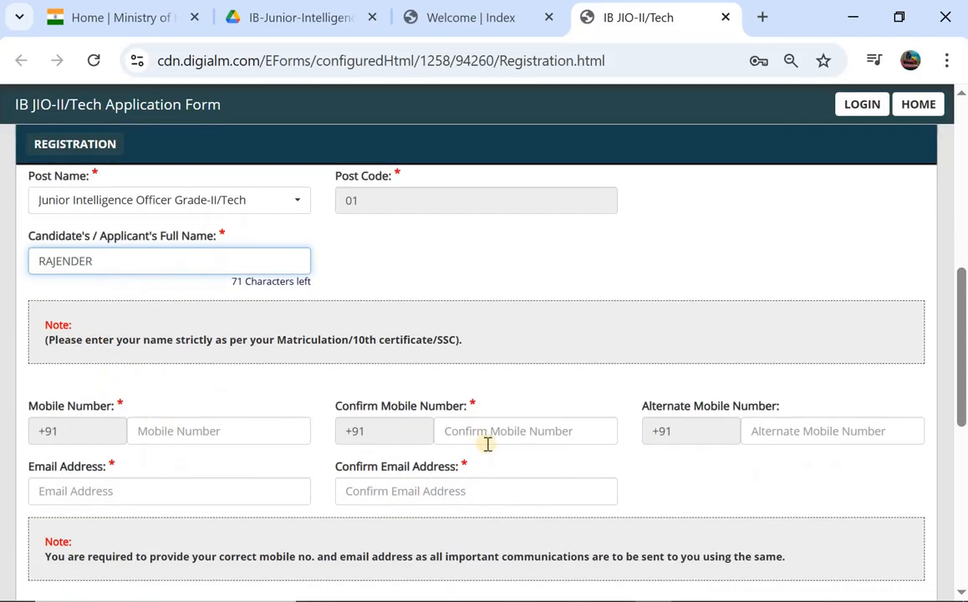
{"action": "scroll", "coordinate": [517, 444], "scroll_direction": "down", "scroll_amount": 1}
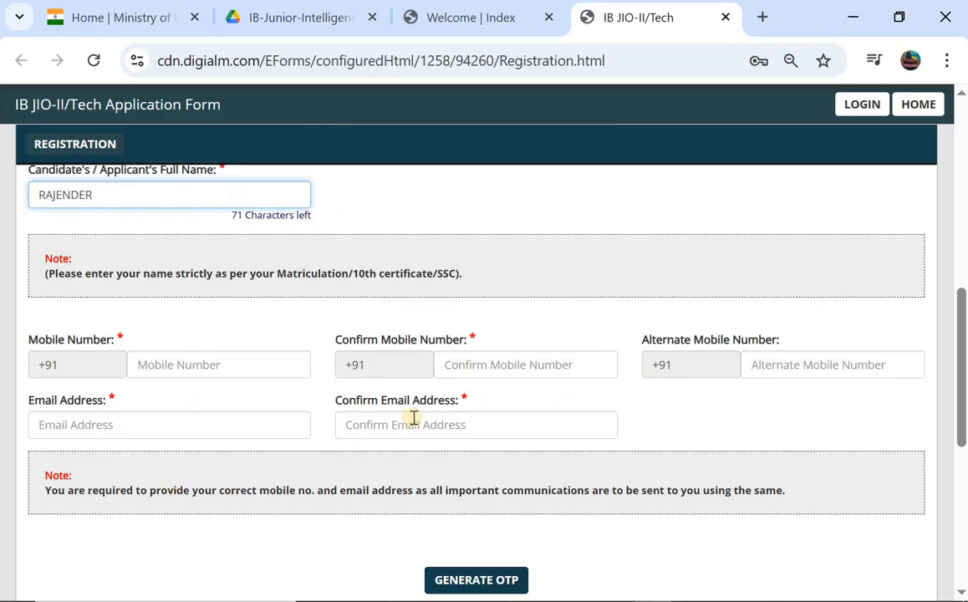
{"action": "scroll", "coordinate": [416, 418], "scroll_direction": "down", "scroll_amount": 1}
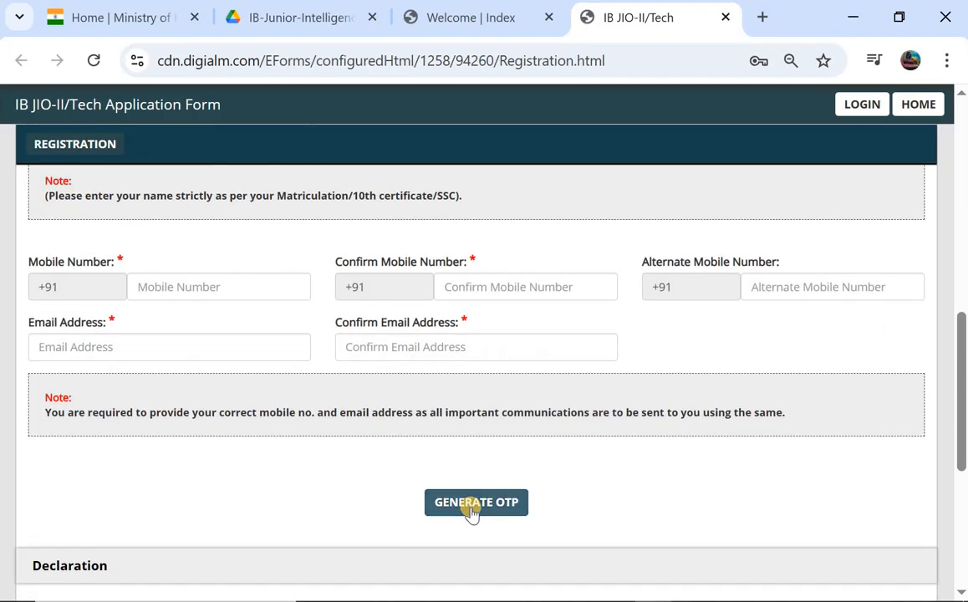
{"action": "scroll", "coordinate": [471, 512], "scroll_direction": "down", "scroll_amount": 1}
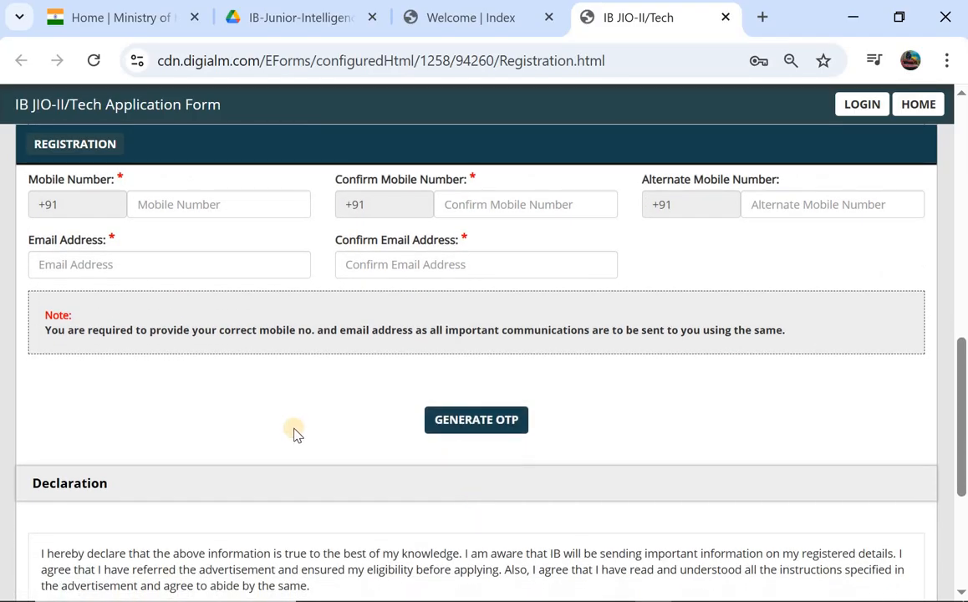
{"action": "scroll", "coordinate": [295, 432], "scroll_direction": "down", "scroll_amount": 2}
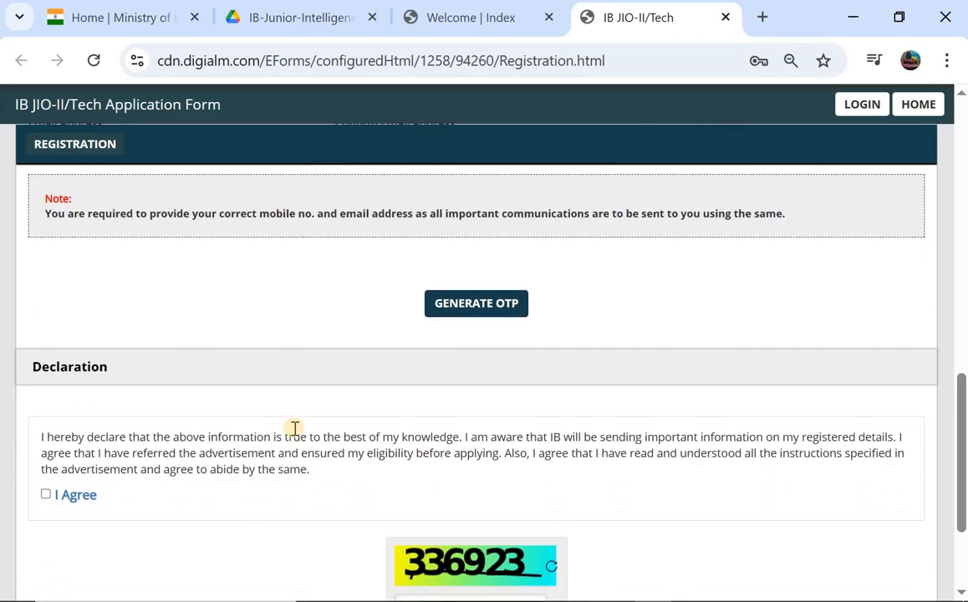
{"action": "left_click", "coordinate": [45, 489]}
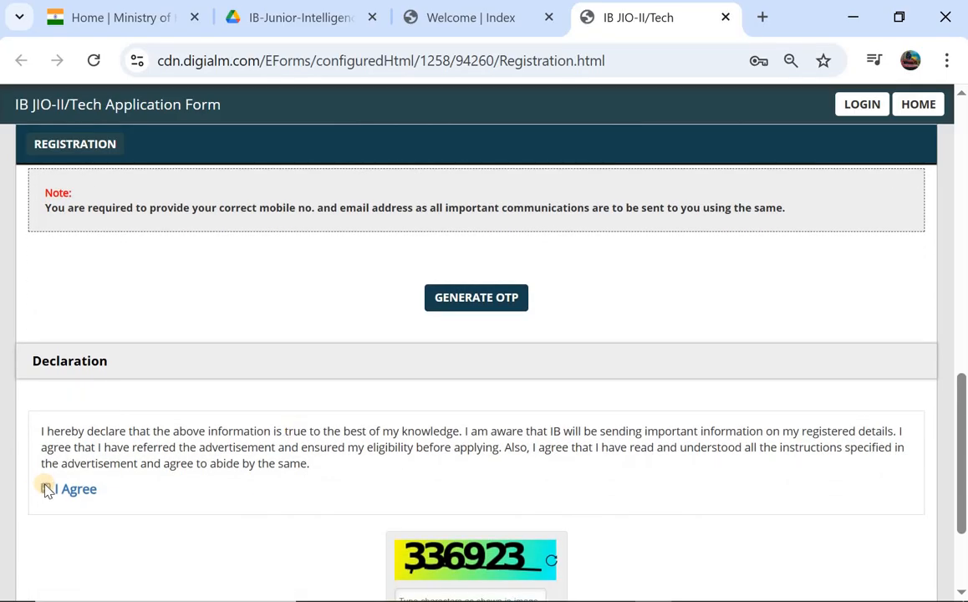
{"action": "scroll", "coordinate": [50, 485], "scroll_direction": "down", "scroll_amount": 2}
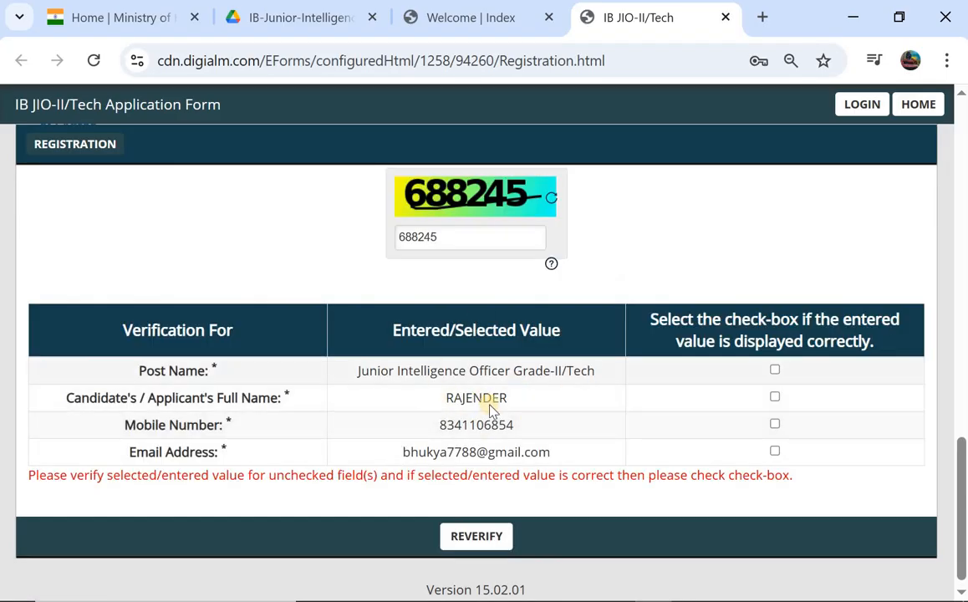
- Tick the verification boxes confirming post, full name, mobile number and e-mail
{"action": "left_click", "coordinate": [775, 370]}
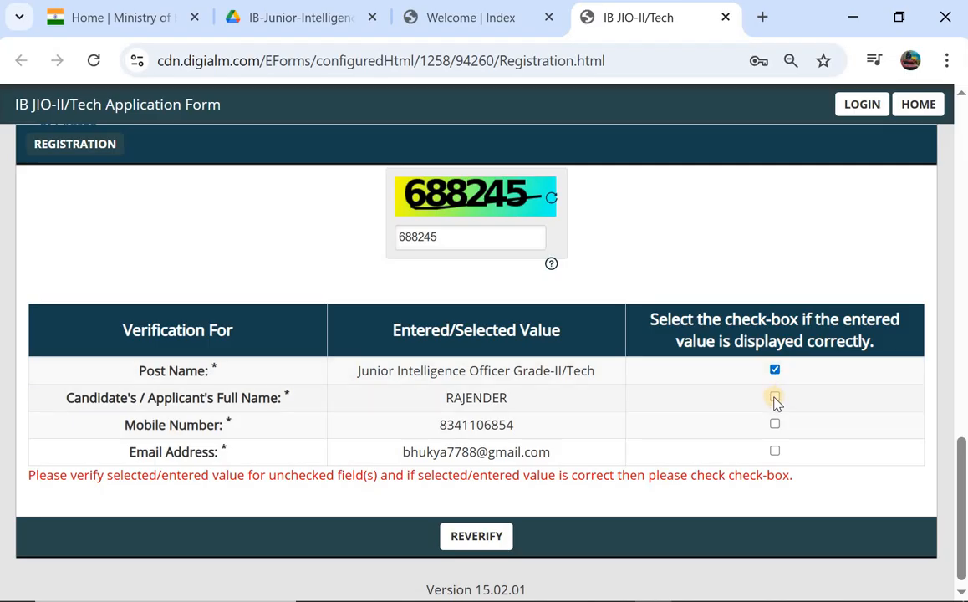
{"action": "left_click", "coordinate": [775, 398]}
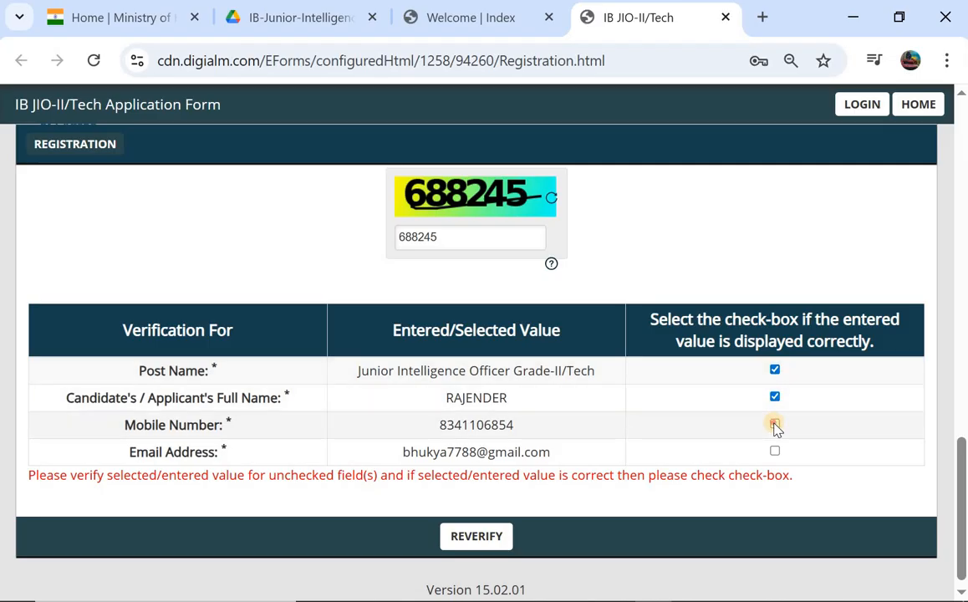
{"action": "left_click", "coordinate": [775, 425]}
{"action": "left_click", "coordinate": [775, 451]}
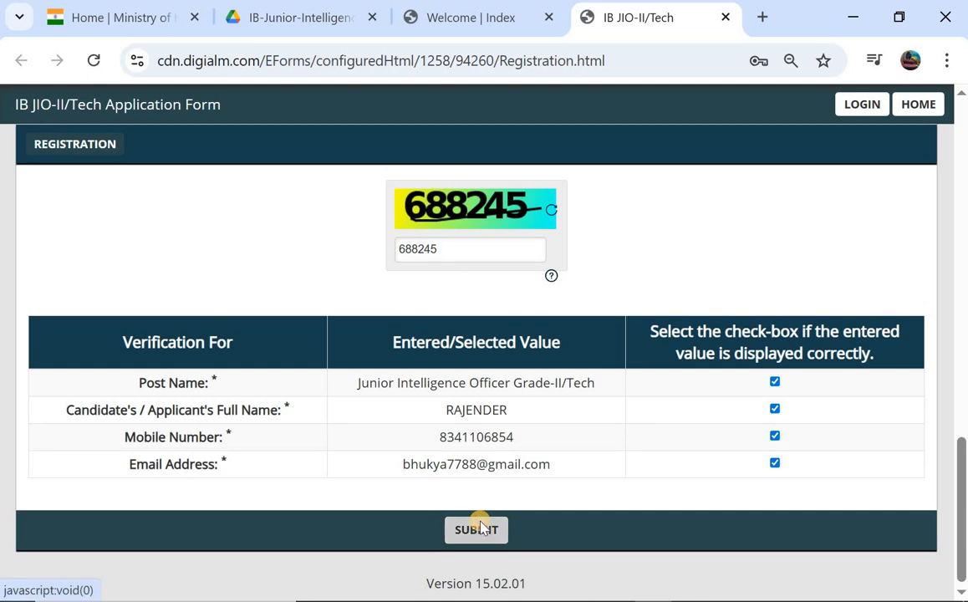
- Submit the registration, accepting the Privacy Notice and confirming the alert
{"action": "left_click", "coordinate": [481, 526]}
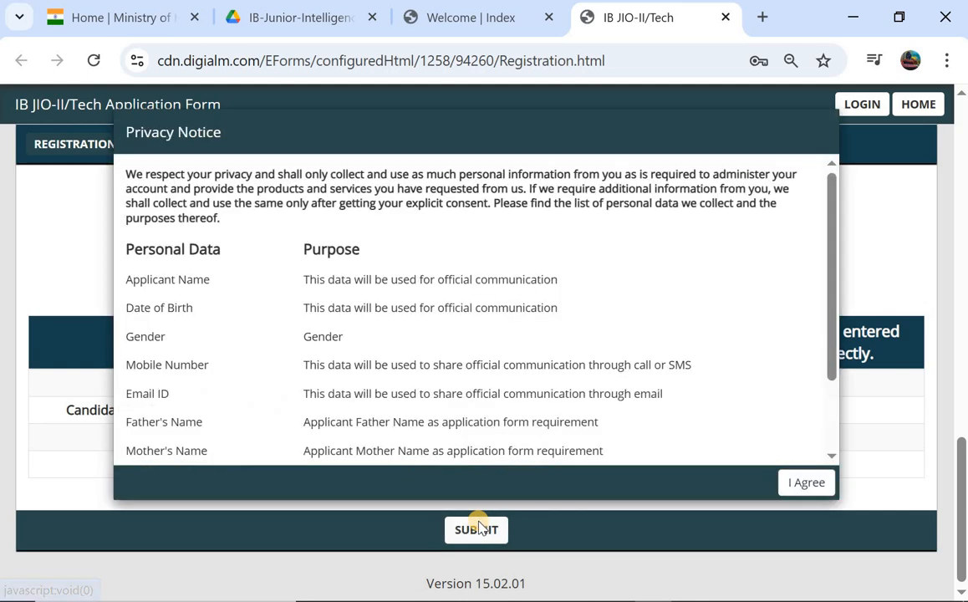
{"action": "left_click", "coordinate": [806, 483]}
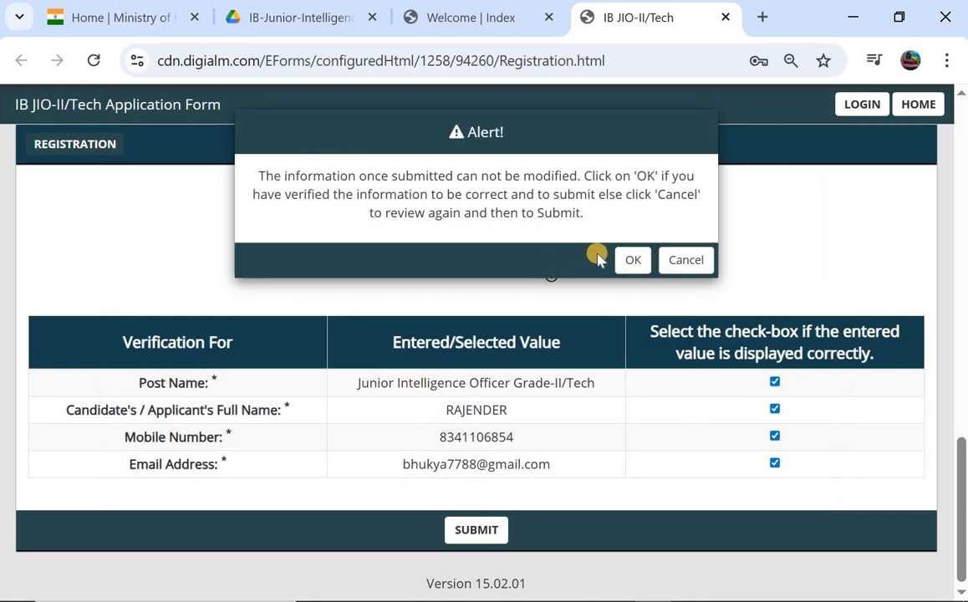
{"action": "left_click", "coordinate": [628, 261]}
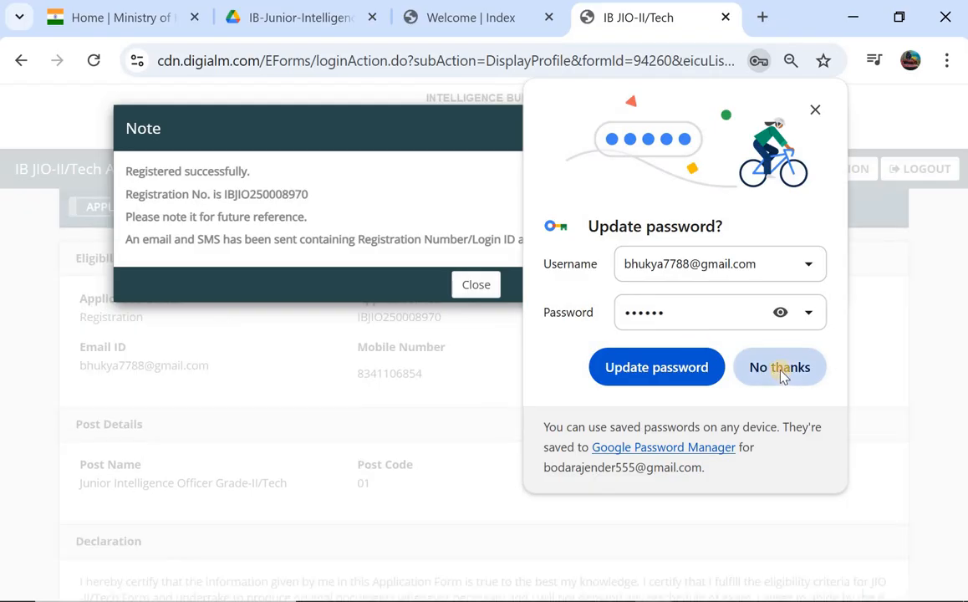
- Decline Chrome's password save, close the success note, and go to the application form
{"action": "left_click", "coordinate": [775, 367]}
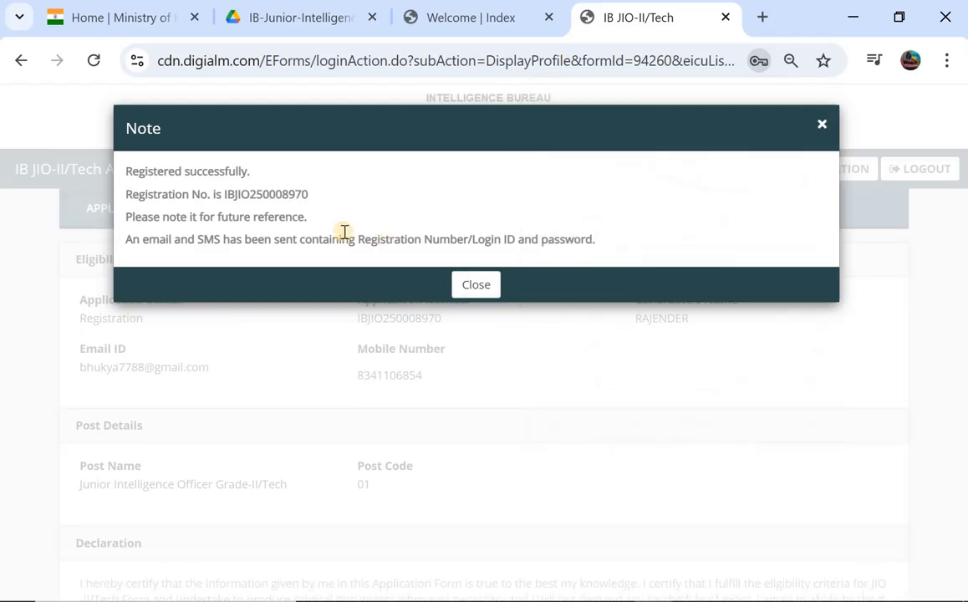
{"action": "left_click", "coordinate": [479, 286]}
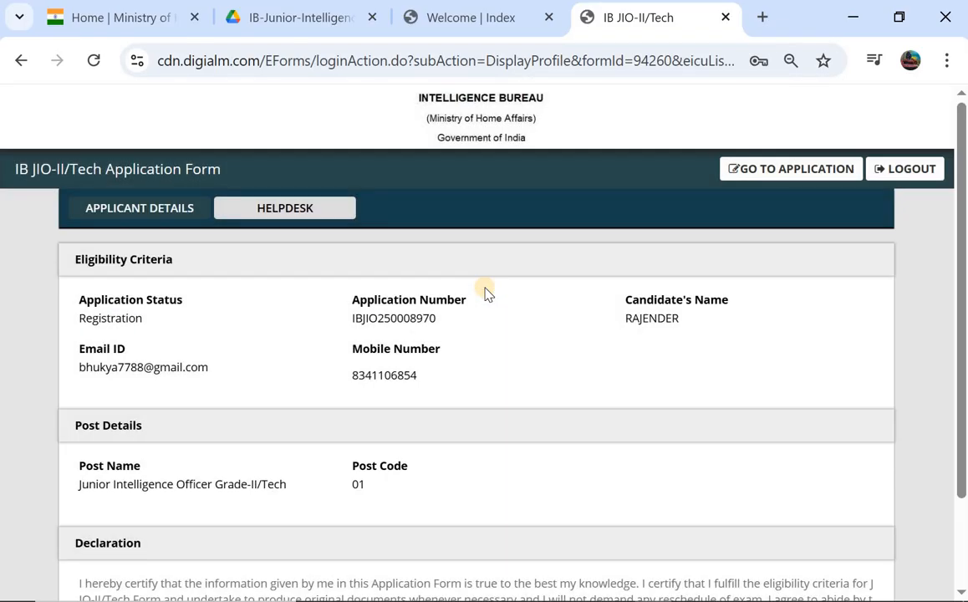
{"action": "scroll", "coordinate": [329, 370], "scroll_direction": "down", "scroll_amount": 2}
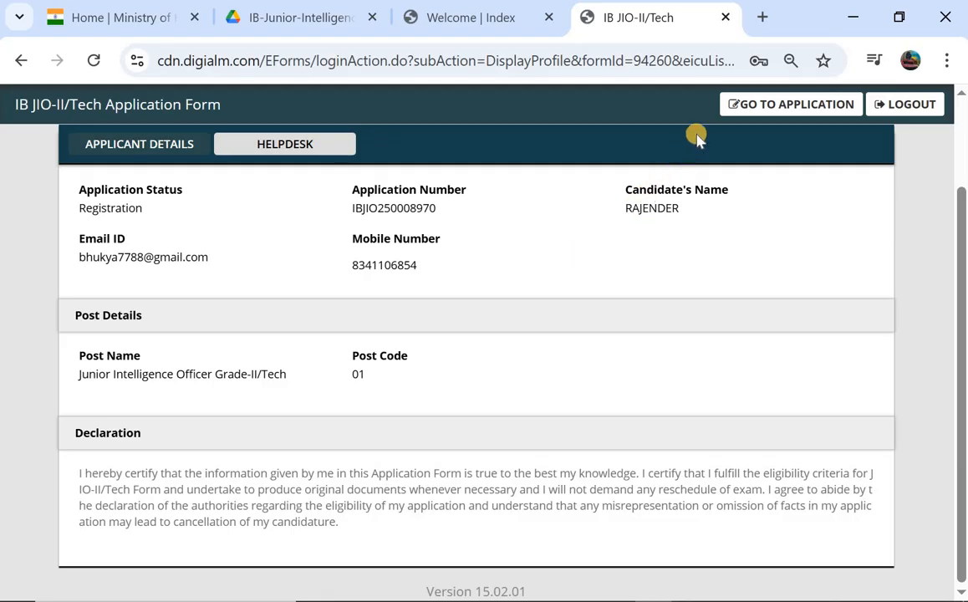
{"action": "left_click", "coordinate": [765, 104]}
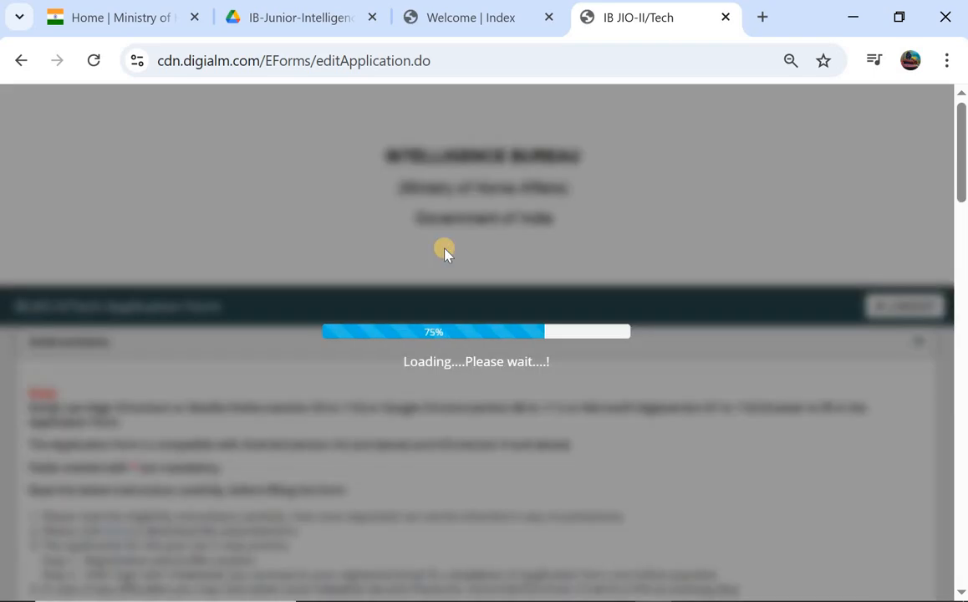
- Set gender to Male and date of birth to 1 May 2002
{"action": "scroll", "coordinate": [445, 255], "scroll_direction": "down", "scroll_amount": 4}
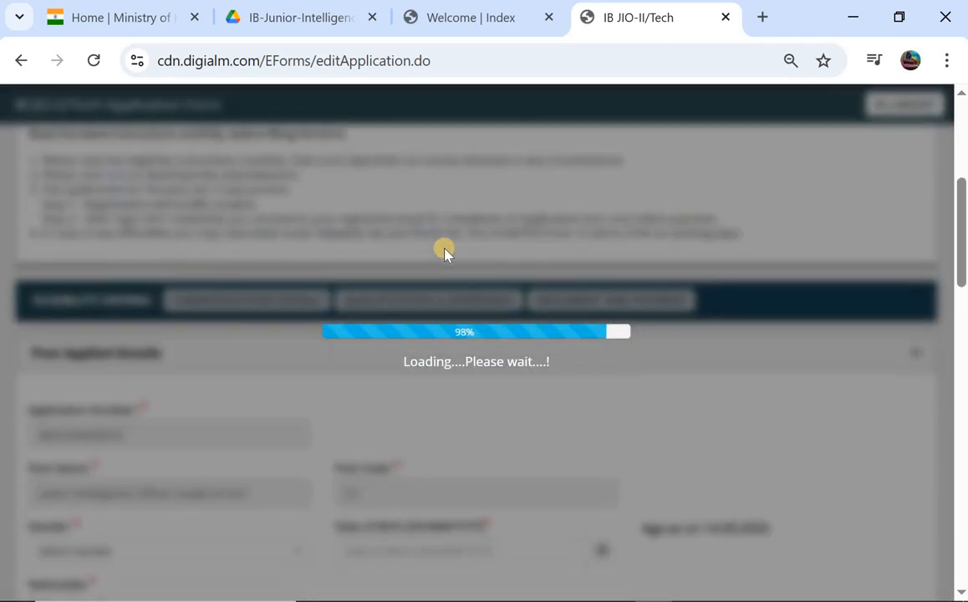
{"action": "scroll", "coordinate": [444, 251], "scroll_direction": "down", "scroll_amount": 2}
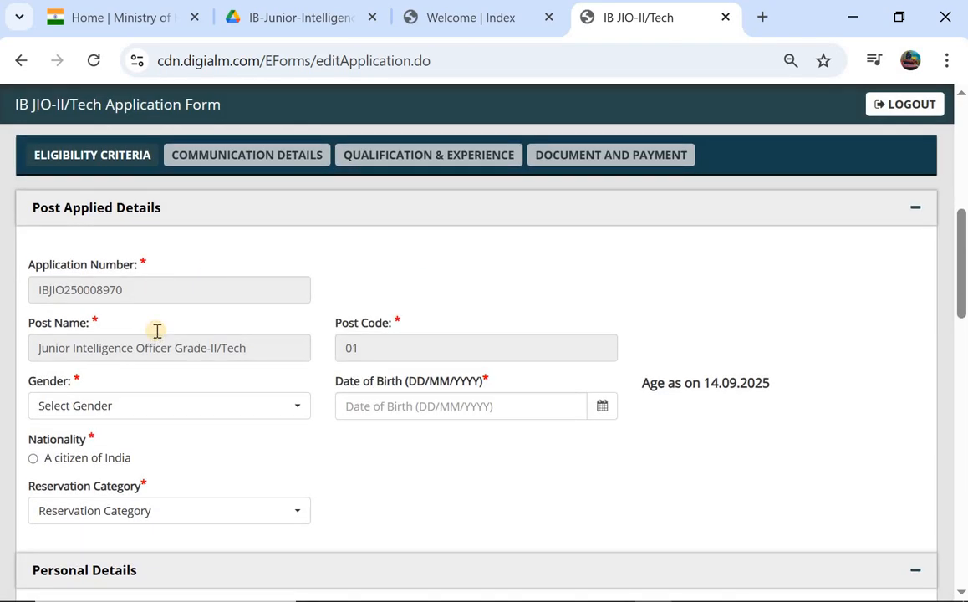
{"action": "scroll", "coordinate": [156, 332], "scroll_direction": "down", "scroll_amount": 2}
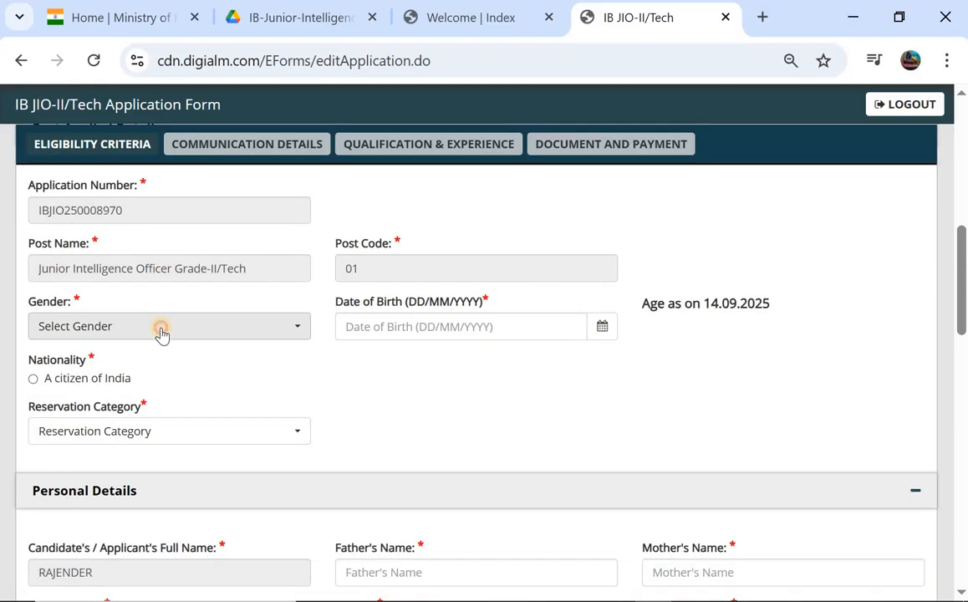
{"action": "left_click", "coordinate": [162, 333]}
{"action": "left_click", "coordinate": [78, 413]}
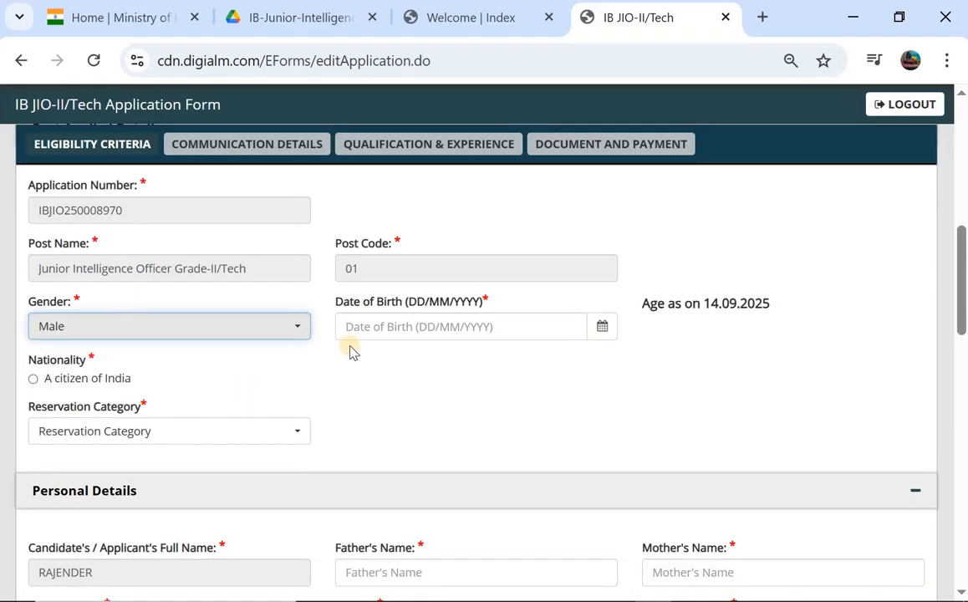
{"action": "left_click", "coordinate": [495, 326]}
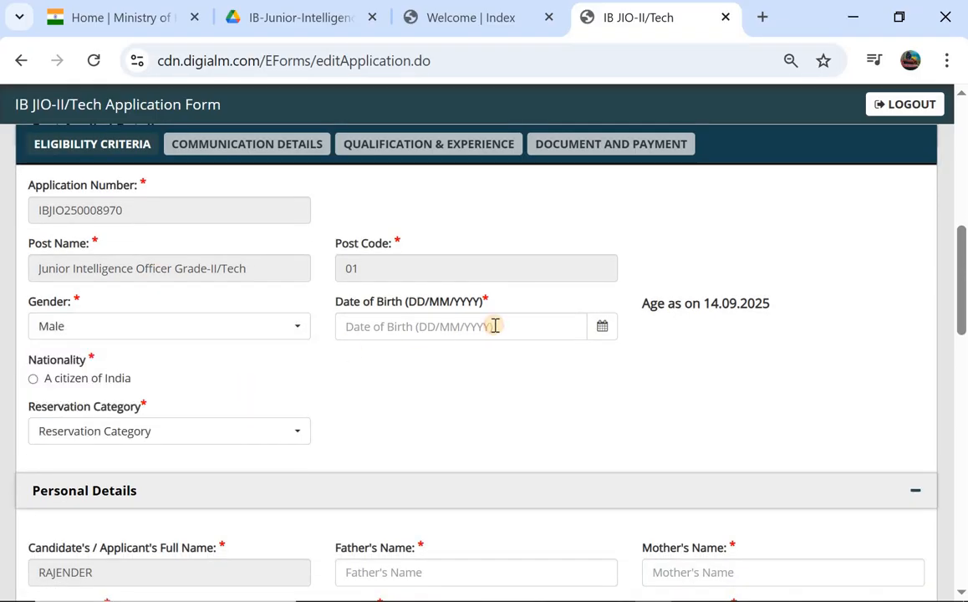
{"action": "left_click", "coordinate": [607, 332]}
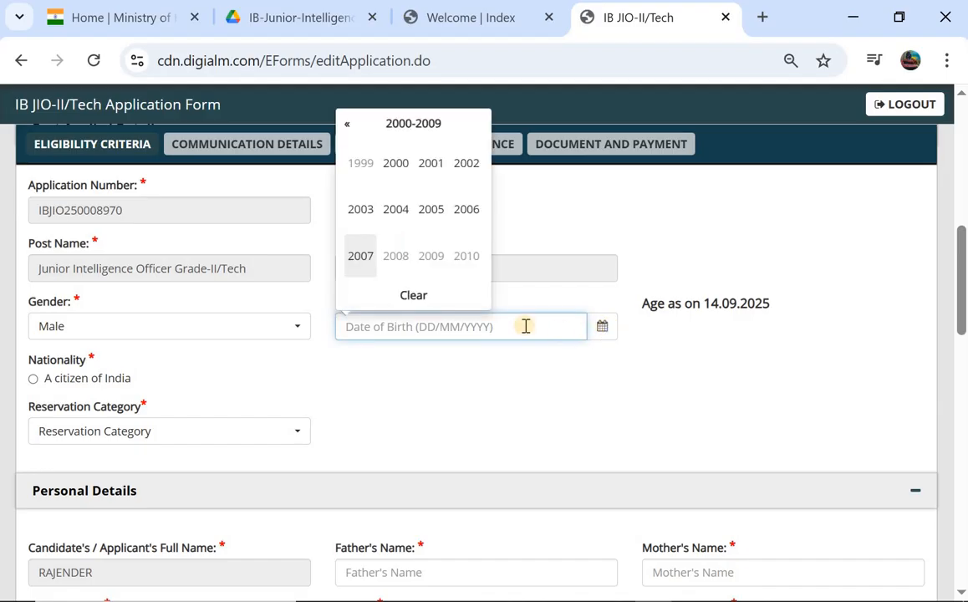
{"action": "left_click", "coordinate": [460, 180]}
{"action": "left_click", "coordinate": [361, 219]}
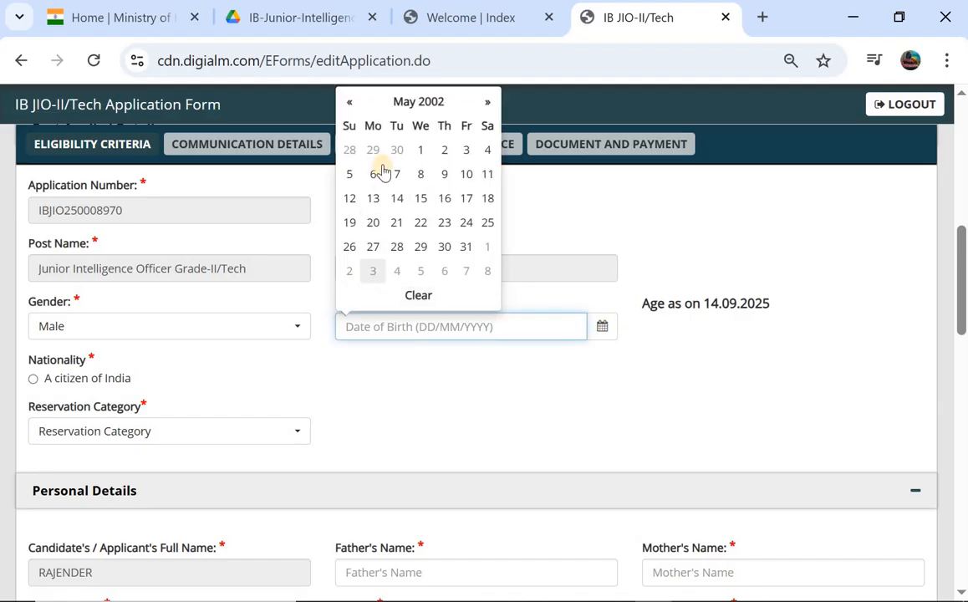
{"action": "left_click", "coordinate": [421, 149]}
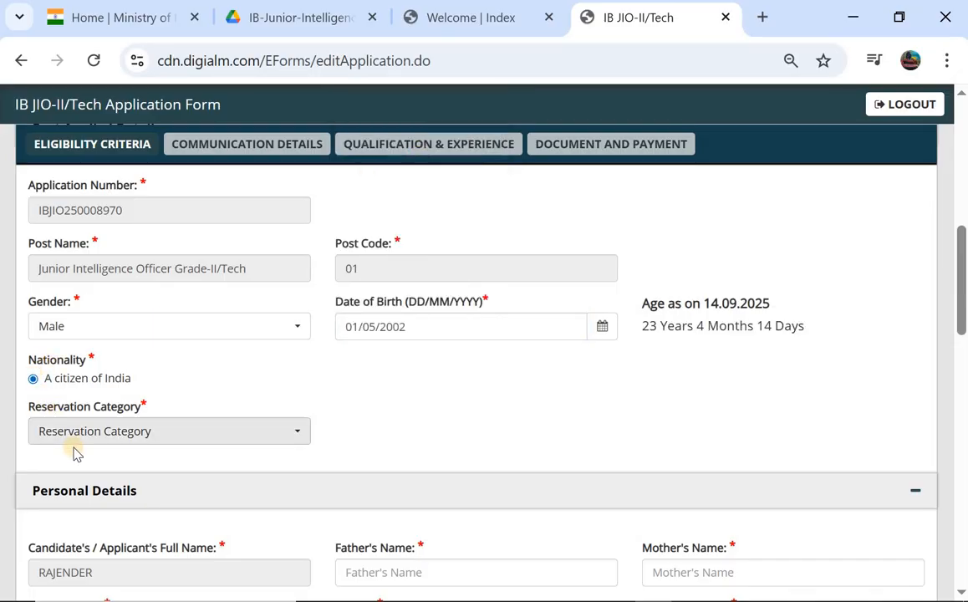
- Set reservation category to OBC and focus the certificate issuance date field
{"action": "left_click", "coordinate": [112, 431]}
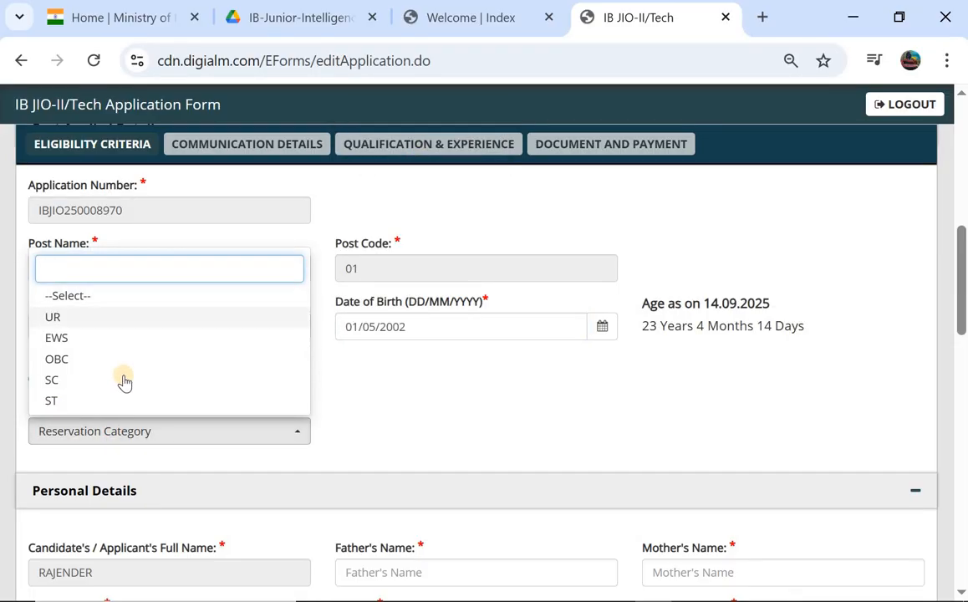
{"action": "left_click", "coordinate": [287, 360]}
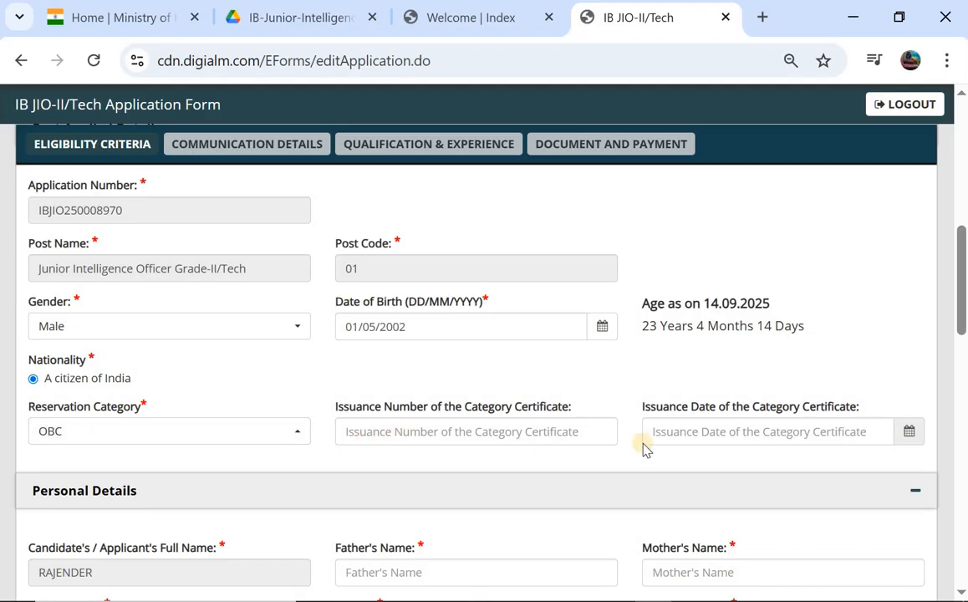
{"action": "left_click", "coordinate": [700, 432]}
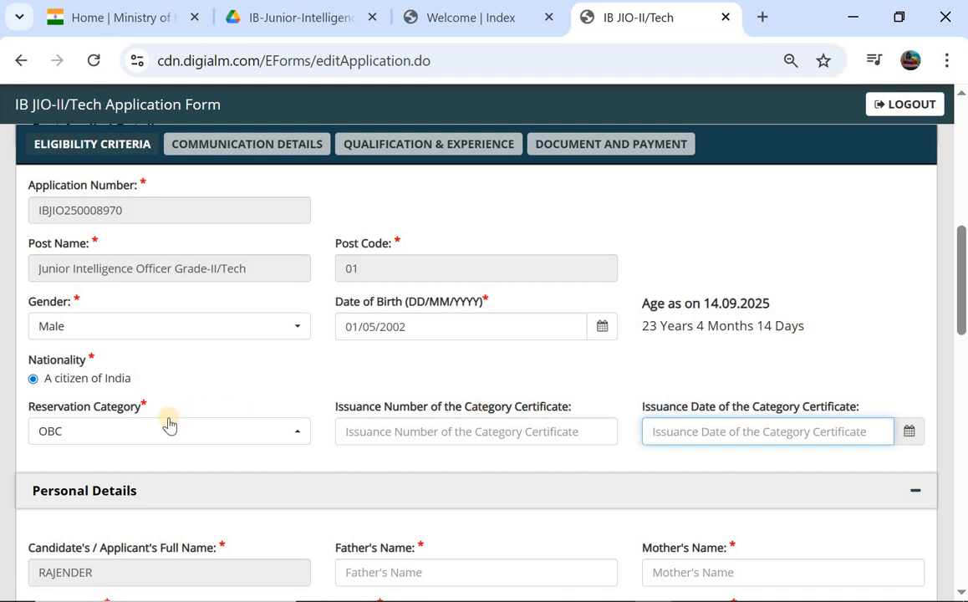
- Choose Unmarried for marital status and Hindu for religion in Personal Details
{"action": "scroll", "coordinate": [362, 422], "scroll_direction": "down", "scroll_amount": 2}
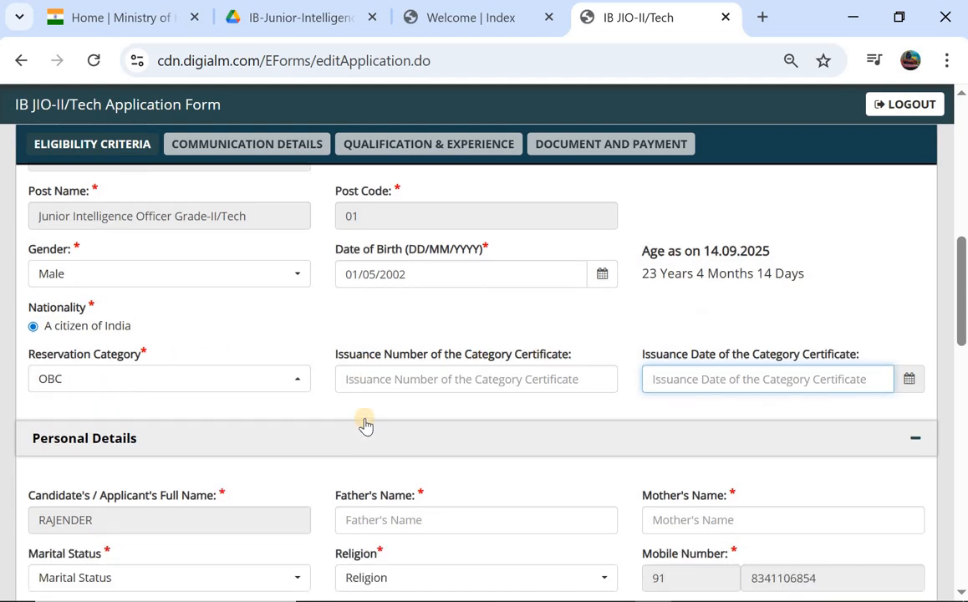
{"action": "scroll", "coordinate": [98, 433], "scroll_direction": "down", "scroll_amount": 1}
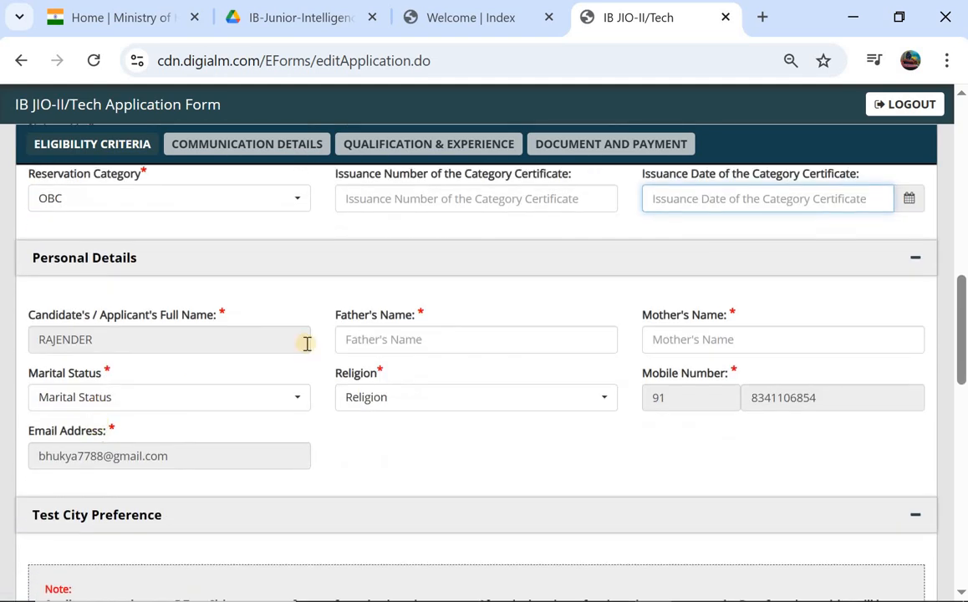
{"action": "left_click", "coordinate": [144, 403]}
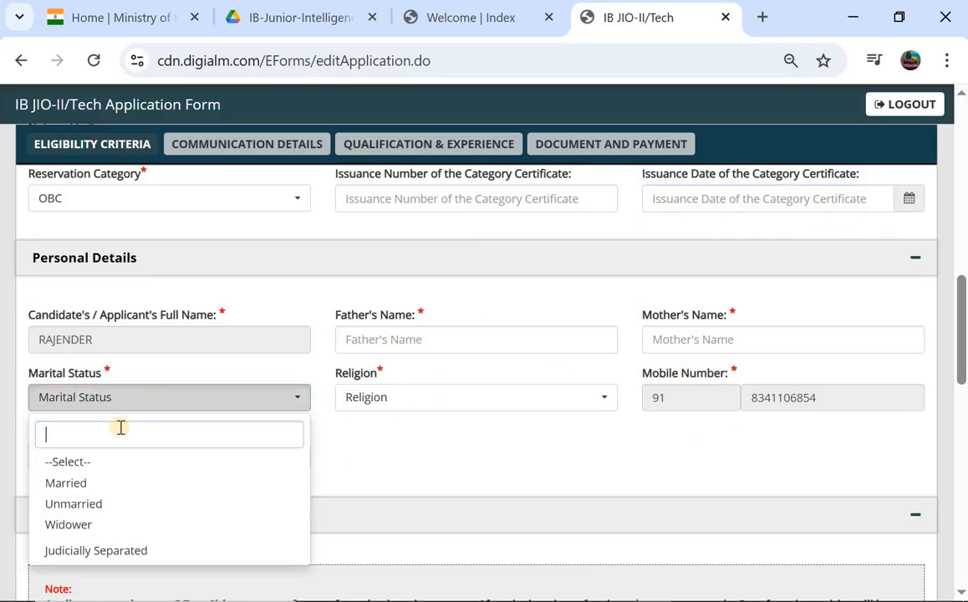
{"action": "left_click", "coordinate": [121, 506]}
{"action": "left_click", "coordinate": [389, 396]}
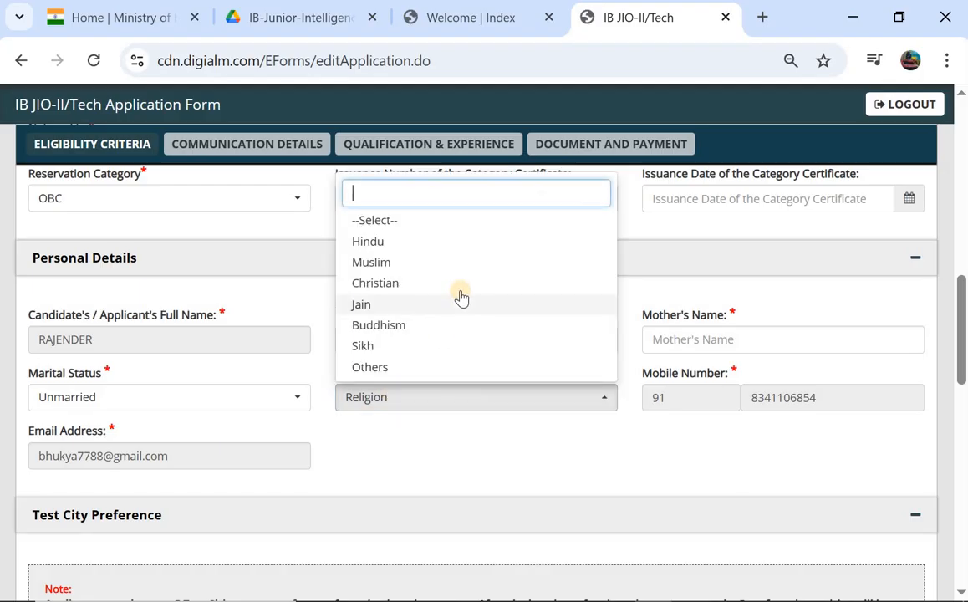
{"action": "left_click", "coordinate": [490, 243]}
{"action": "scroll", "coordinate": [370, 381], "scroll_direction": "down", "scroll_amount": 4}
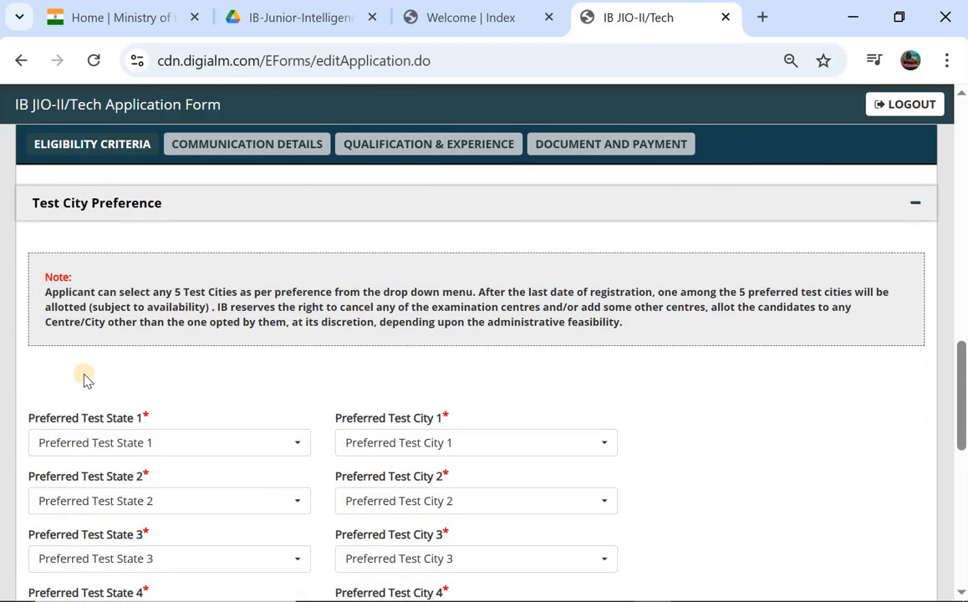
- Set test preference 1 to Andhra Pradesh with city Anantapur
{"action": "scroll", "coordinate": [84, 385], "scroll_direction": "down", "scroll_amount": 1}
{"action": "left_click", "coordinate": [83, 393]}
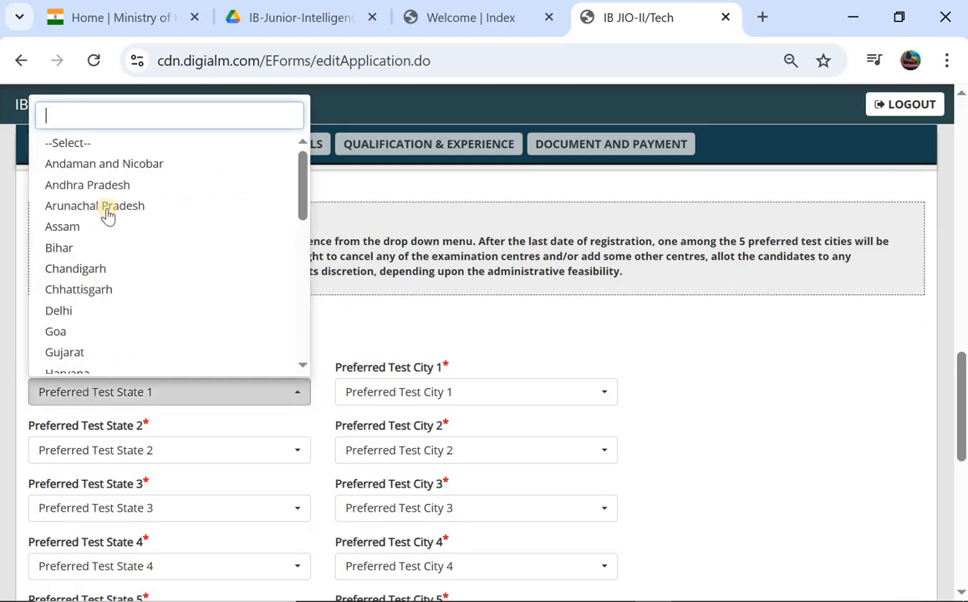
{"action": "left_click", "coordinate": [138, 183]}
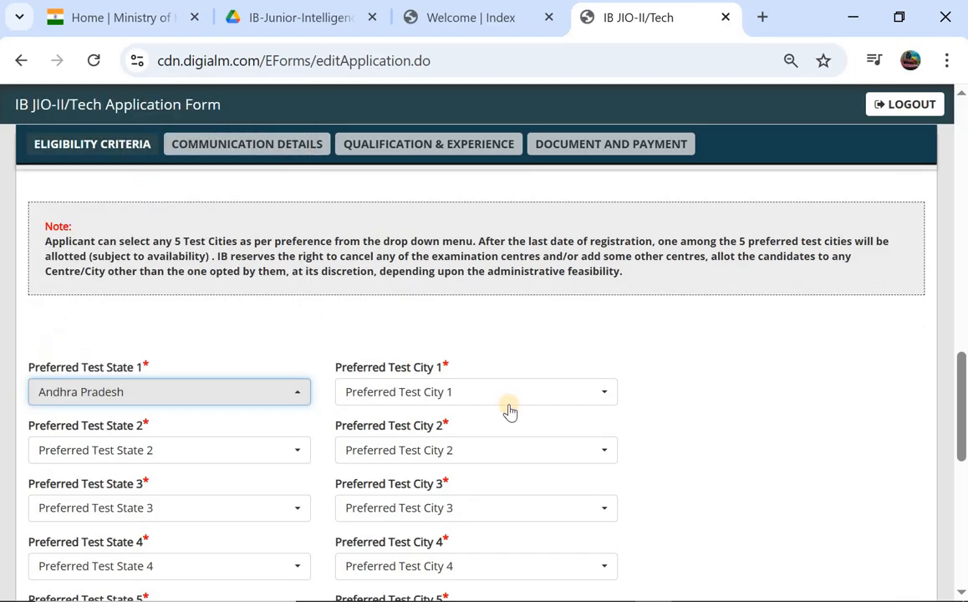
{"action": "left_click", "coordinate": [509, 408]}
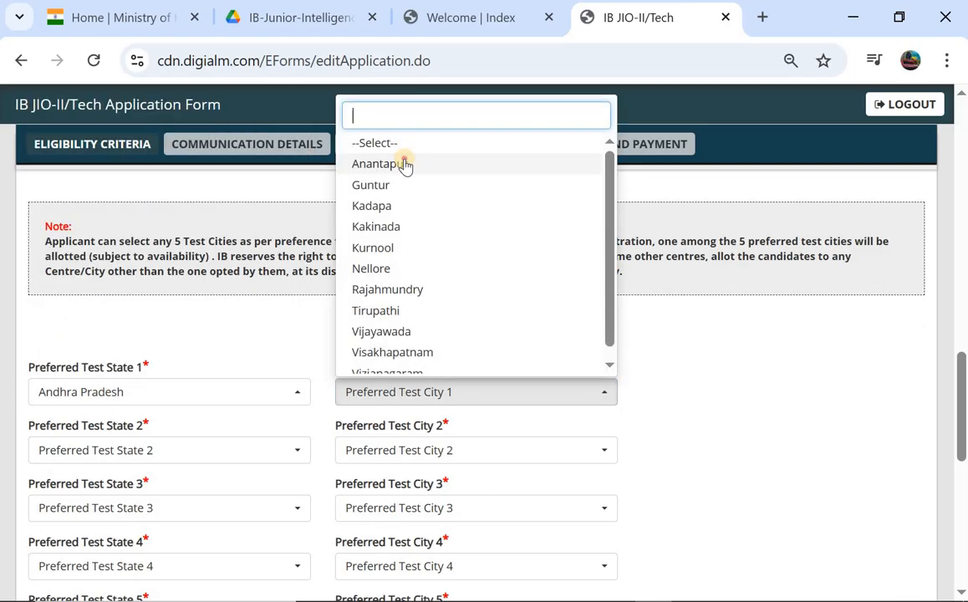
{"action": "left_click", "coordinate": [337, 206]}
- Set test preference 2 to Andhra Pradesh with city Guntur
{"action": "left_click", "coordinate": [135, 448]}
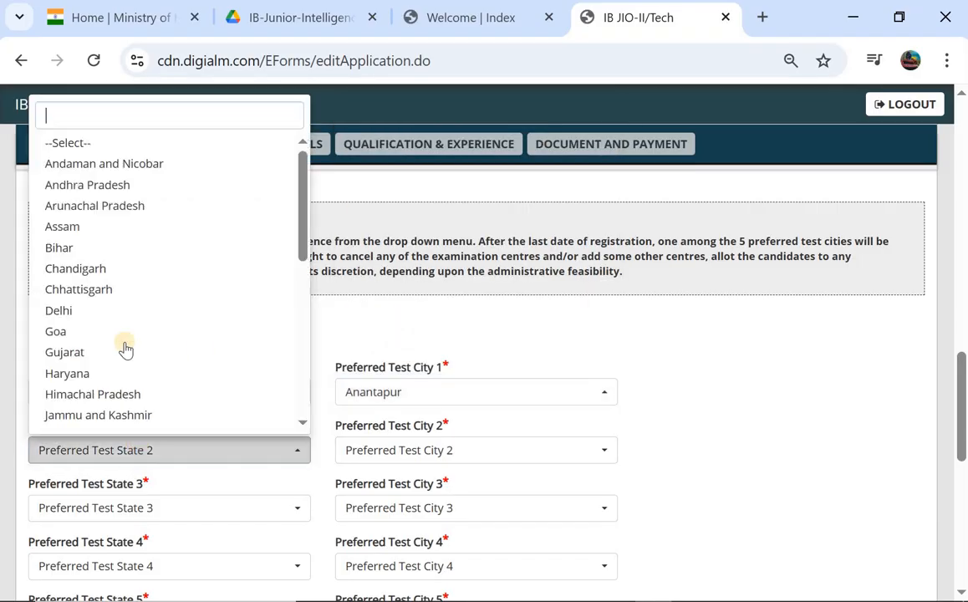
{"action": "left_click", "coordinate": [174, 187]}
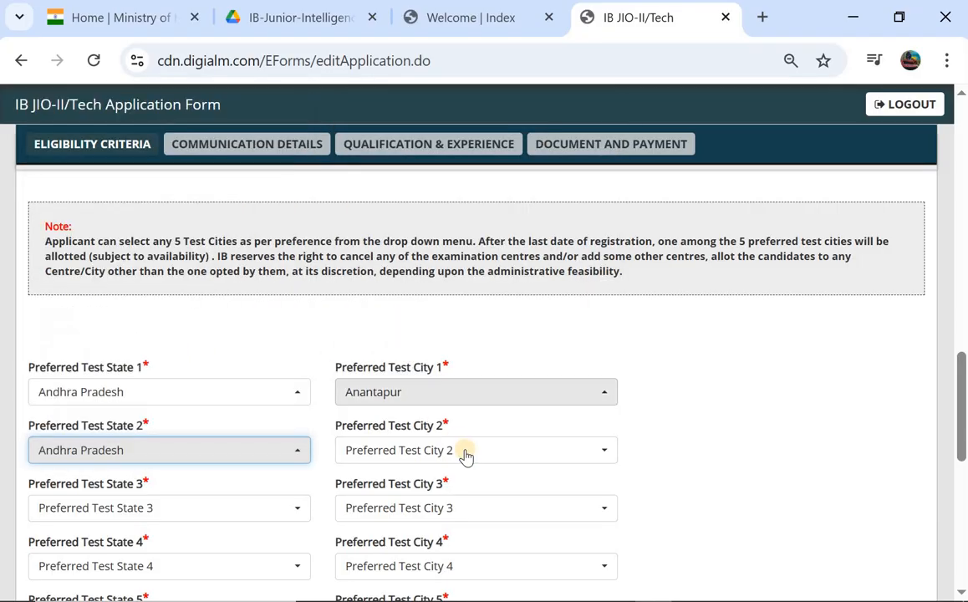
{"action": "left_click", "coordinate": [469, 452]}
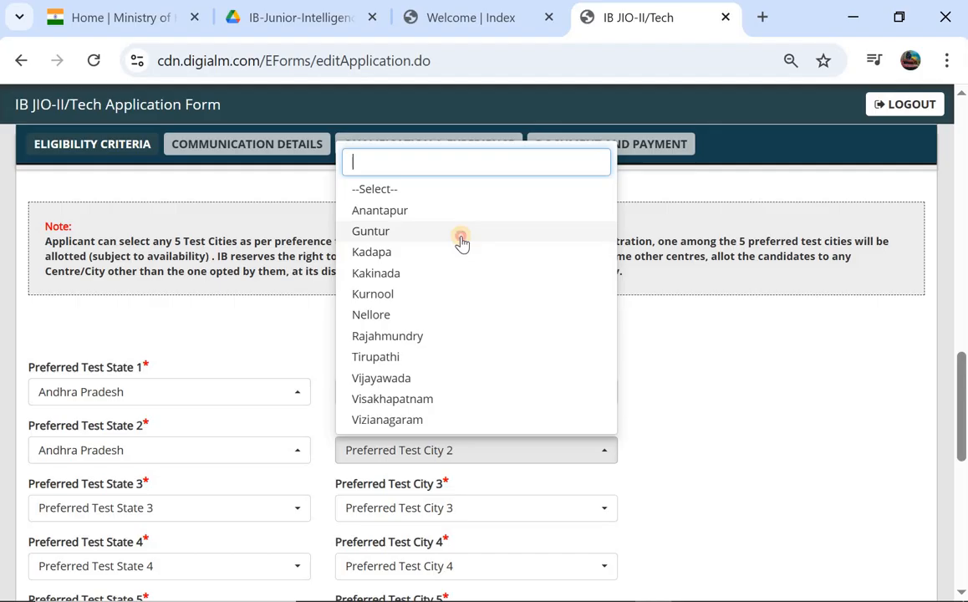
{"action": "left_click", "coordinate": [461, 242]}
{"action": "scroll", "coordinate": [261, 430], "scroll_direction": "down", "scroll_amount": 2}
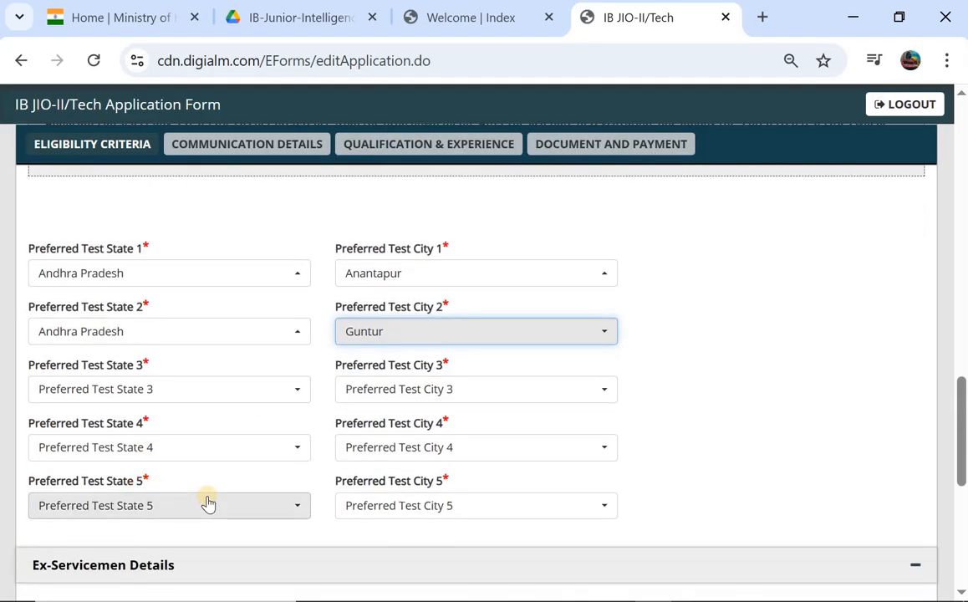
{"action": "scroll", "coordinate": [209, 502], "scroll_direction": "down", "scroll_amount": 3}
{"action": "scroll", "coordinate": [147, 464], "scroll_direction": "down", "scroll_amount": 1}
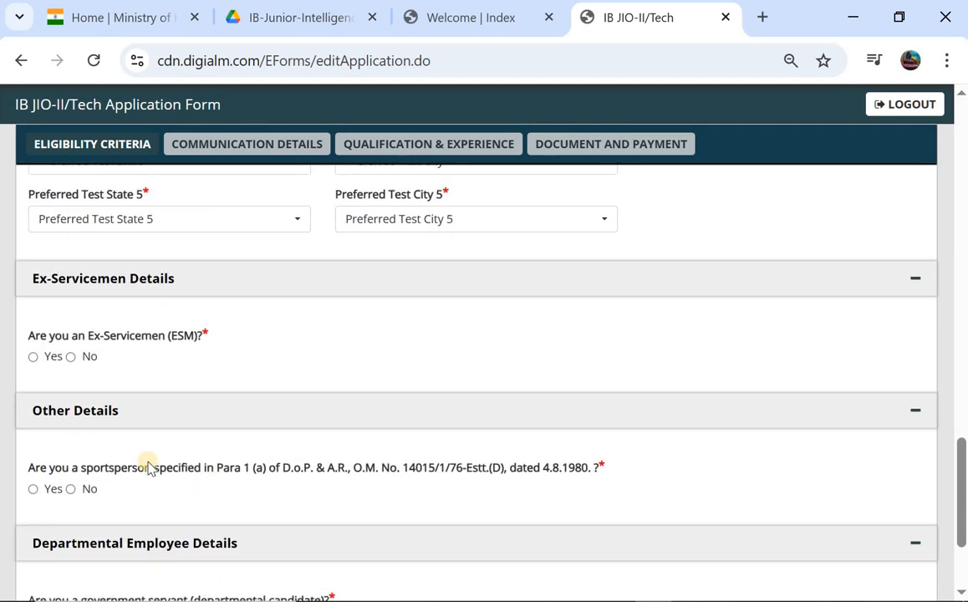
- Answer No for ex-servicemen, sportsperson and government servant, then SAVE & NEXT to Communication Details
{"action": "left_click", "coordinate": [71, 358]}
{"action": "scroll", "coordinate": [92, 468], "scroll_direction": "down", "scroll_amount": 1}
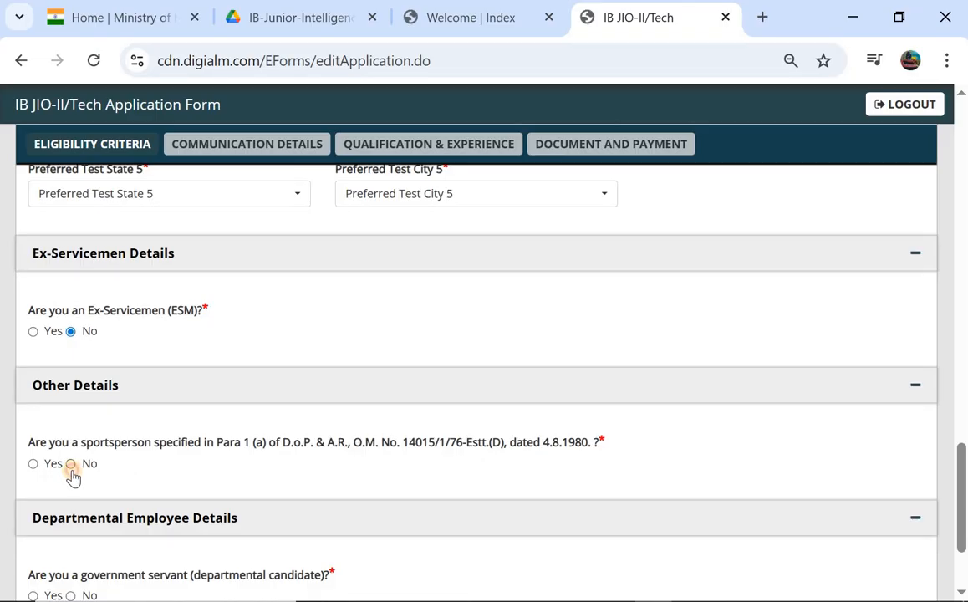
{"action": "scroll", "coordinate": [73, 475], "scroll_direction": "down", "scroll_amount": 2}
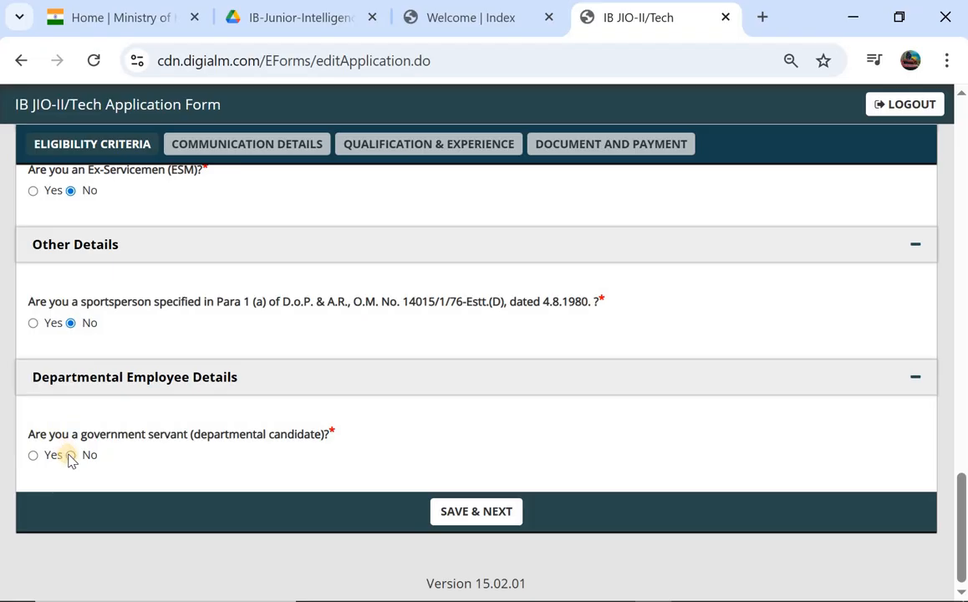
{"action": "left_click", "coordinate": [69, 456]}
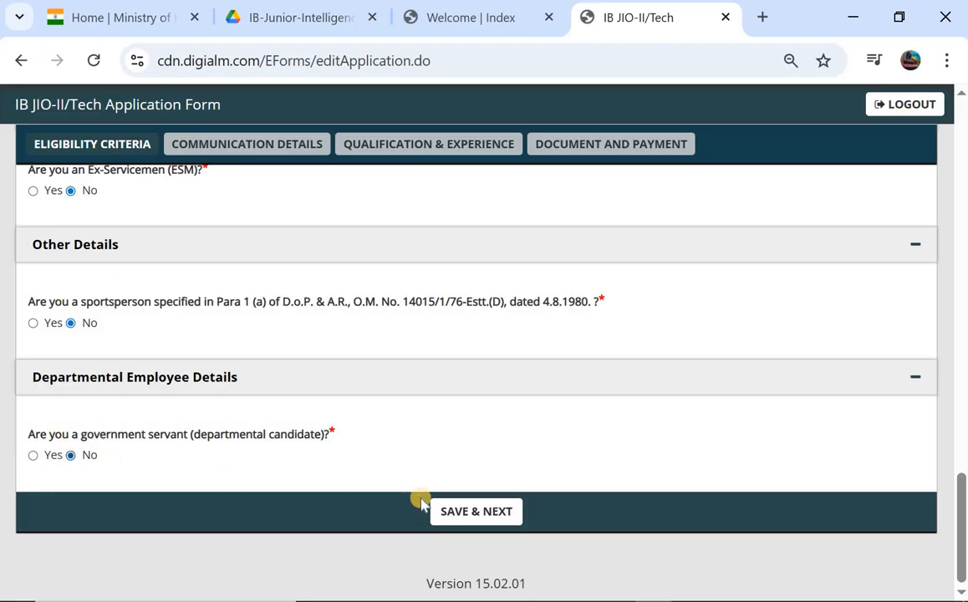
{"action": "left_click", "coordinate": [474, 510]}
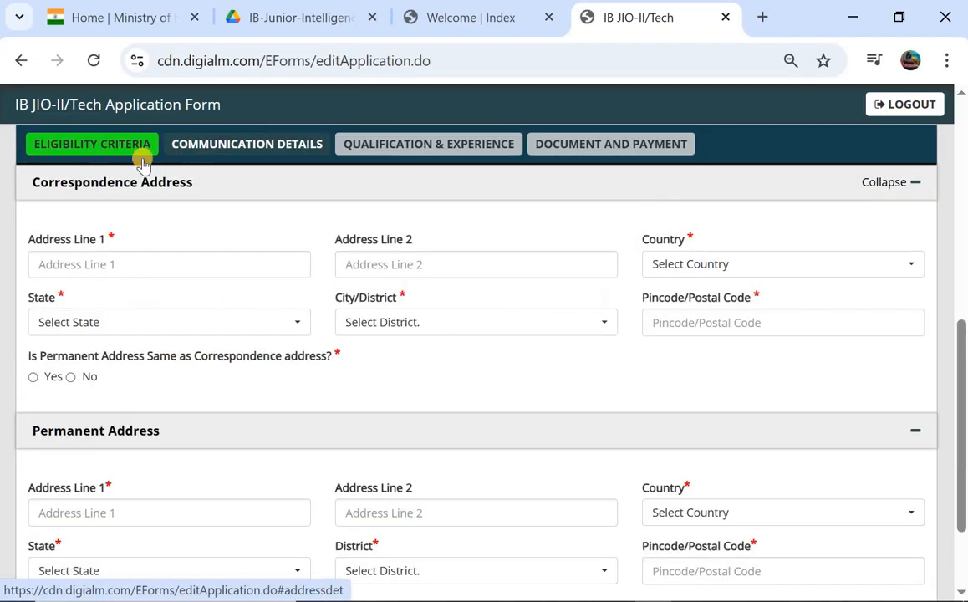
- Enter correspondence address lines 1 and 2
{"action": "left_click", "coordinate": [170, 277]}
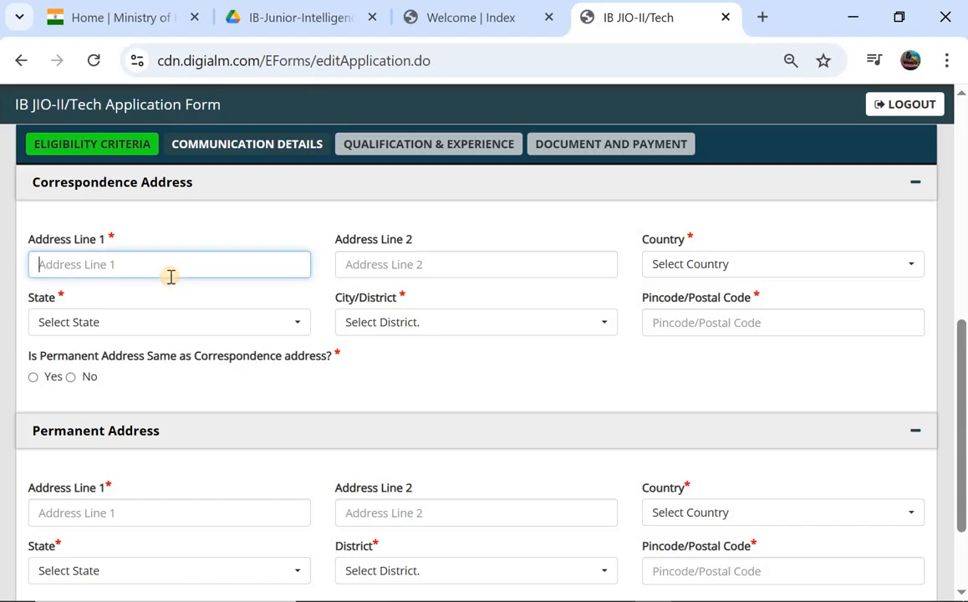
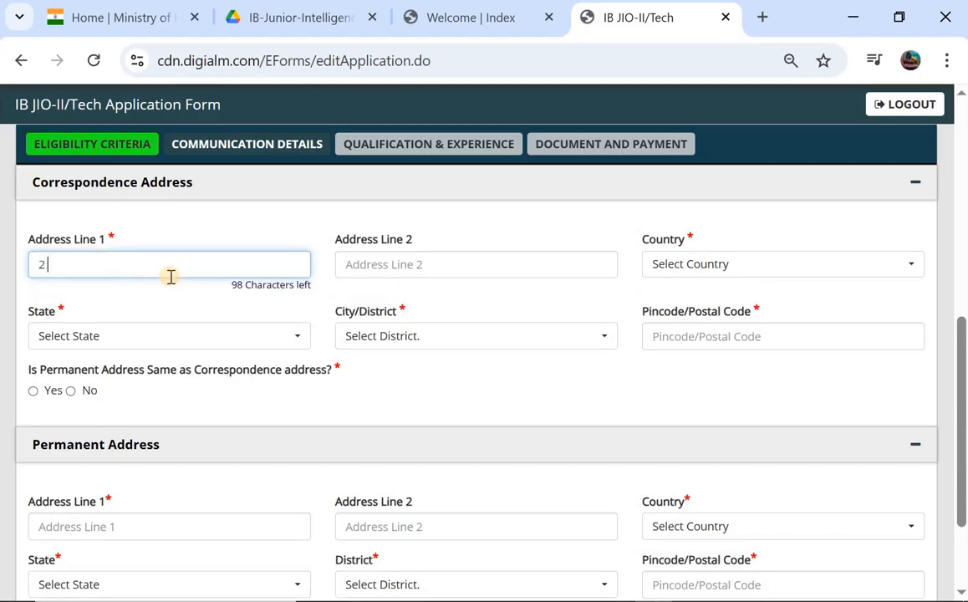
{"action": "left_click", "coordinate": [391, 267]}
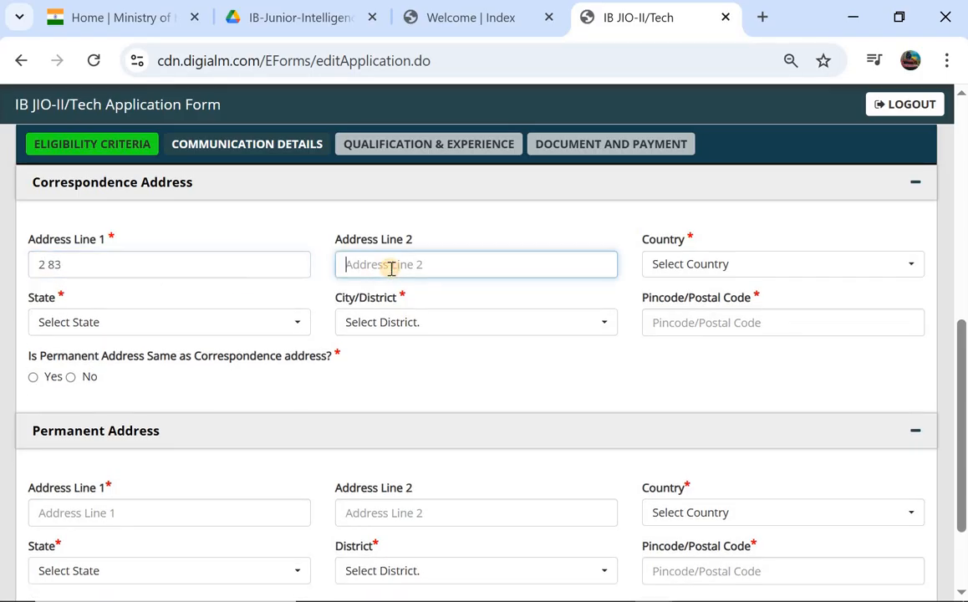
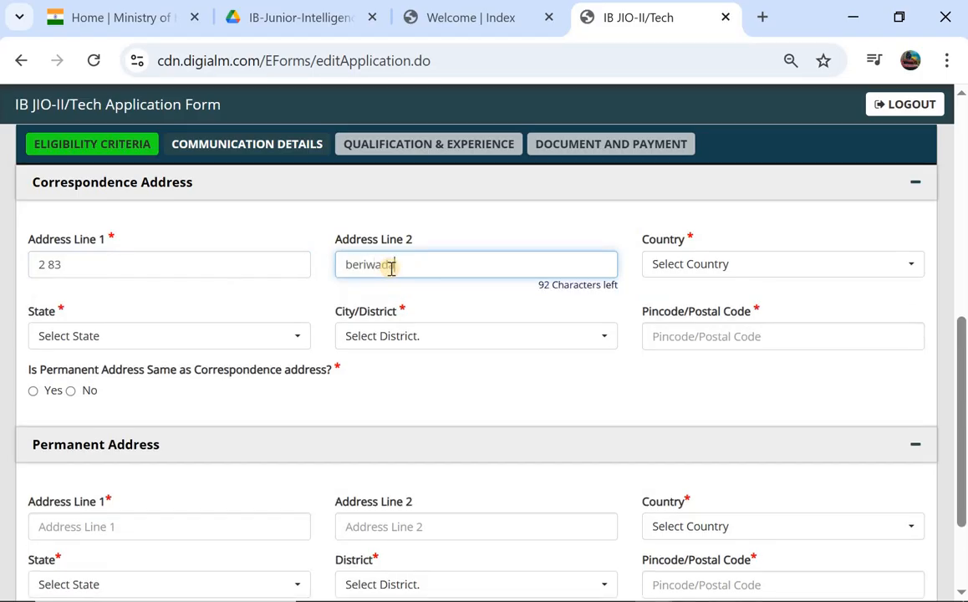
- Set country India, state Andhra Pradesh and district Chittoor, then enter the pincode
{"action": "left_click", "coordinate": [659, 266]}
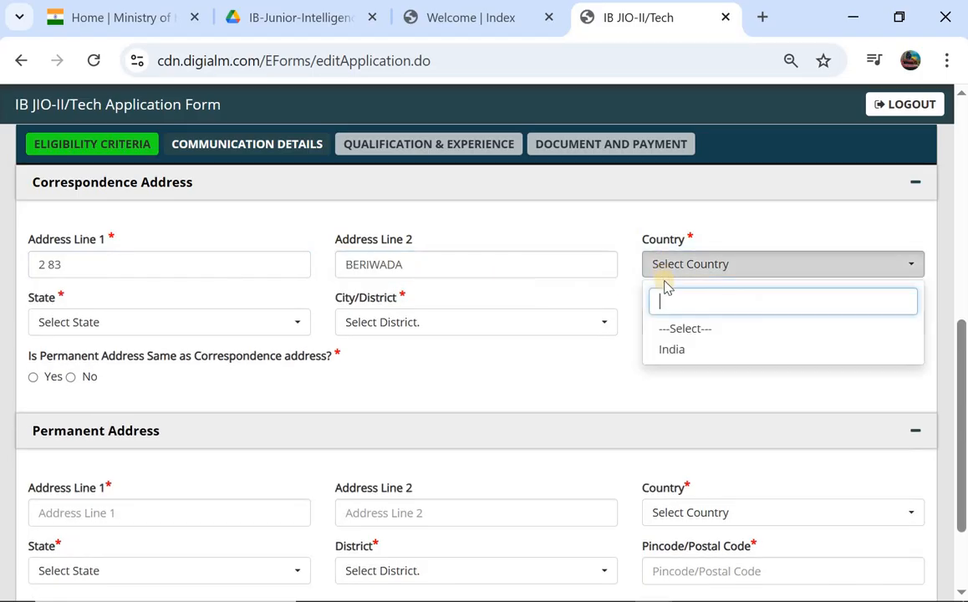
{"action": "left_click", "coordinate": [688, 351]}
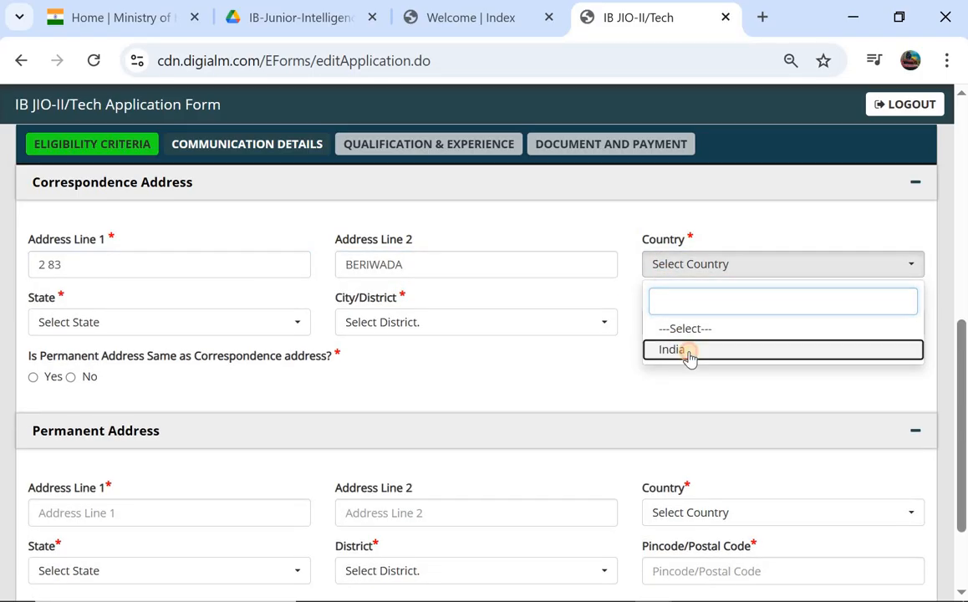
{"action": "left_click", "coordinate": [223, 330]}
{"action": "scroll", "coordinate": [152, 464], "scroll_direction": "down", "scroll_amount": 1}
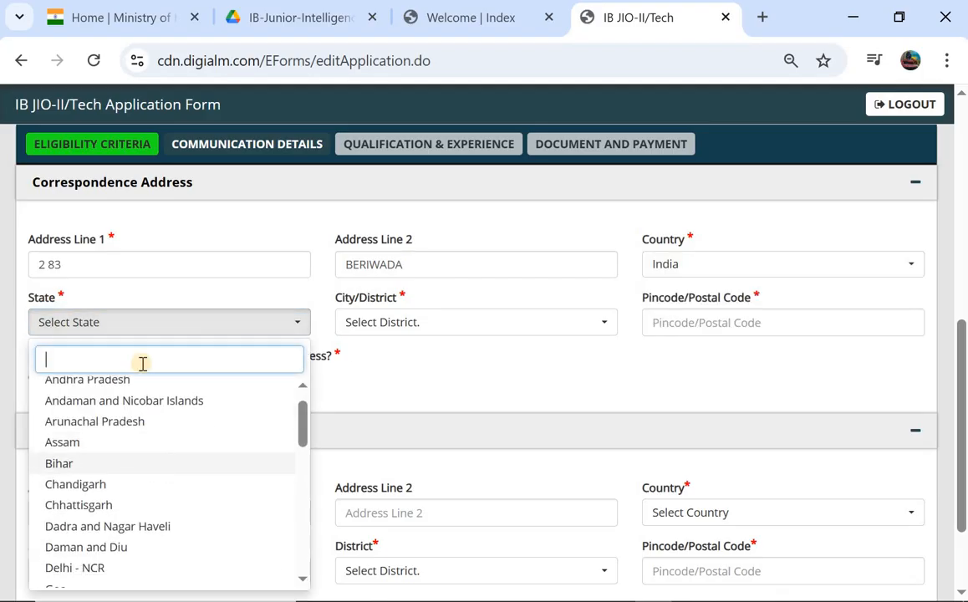
{"action": "left_click", "coordinate": [132, 387]}
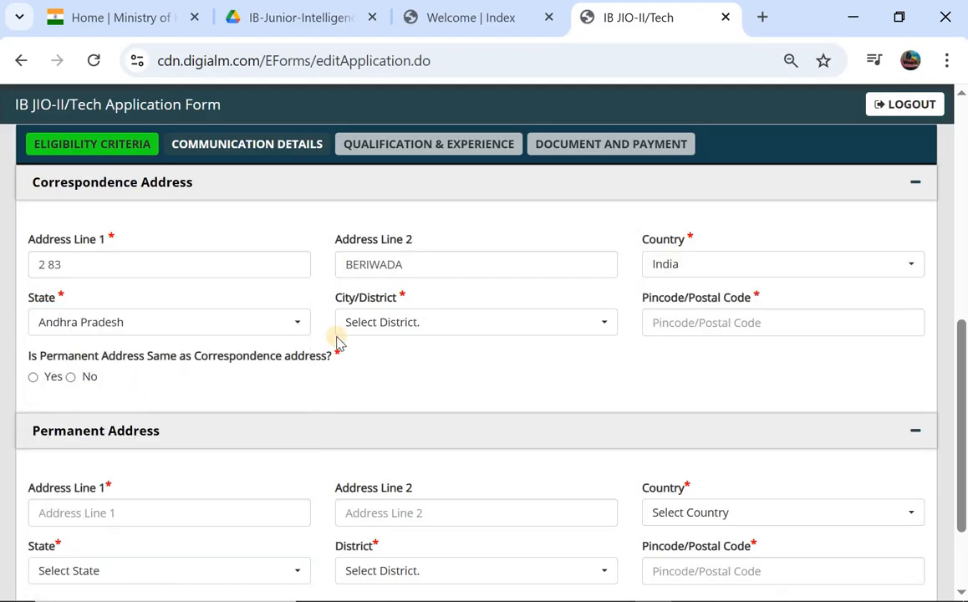
{"action": "left_click", "coordinate": [400, 326]}
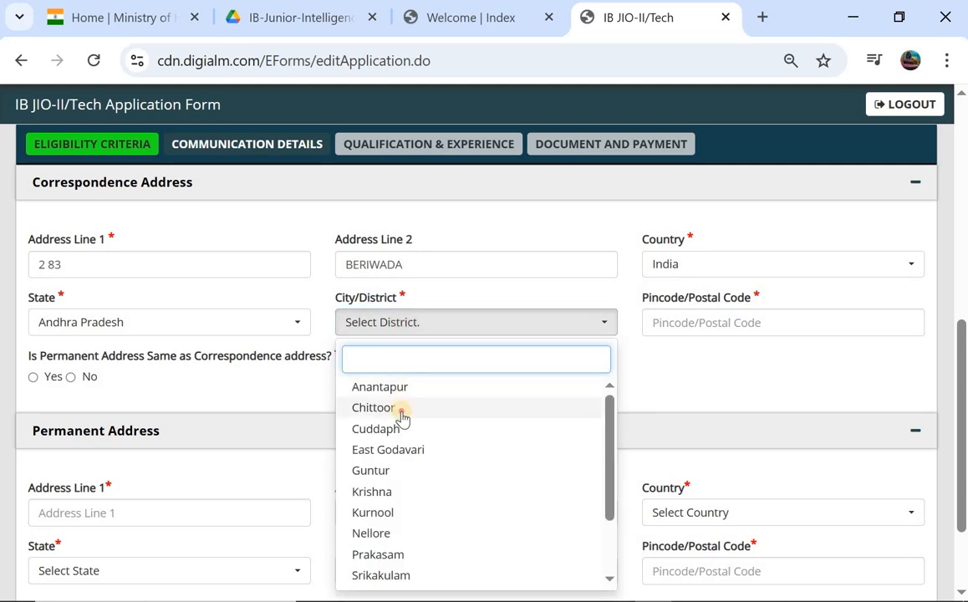
{"action": "key", "text": "Return"}
{"action": "left_click", "coordinate": [702, 326]}
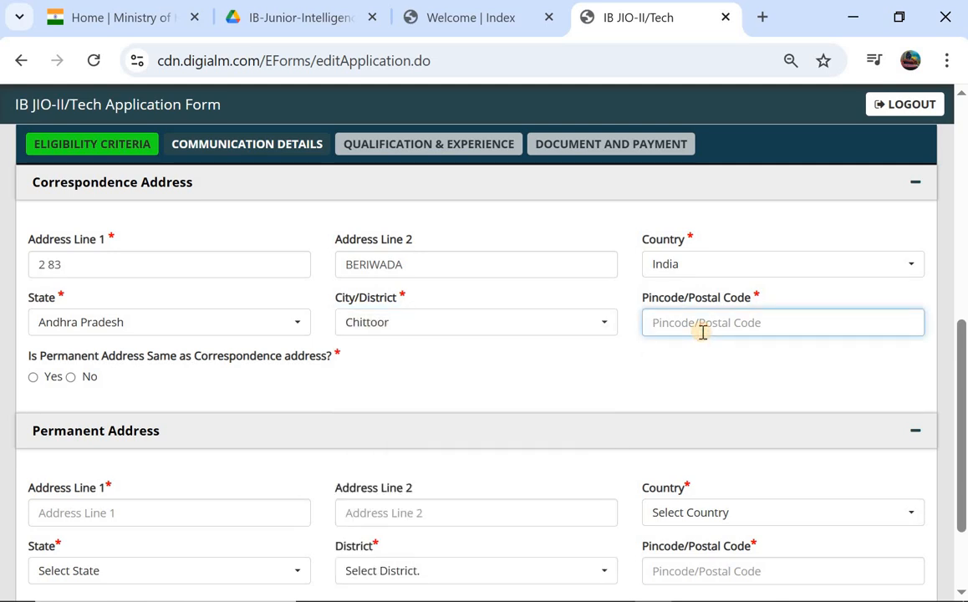
{"action": "type", "text": "506013"}
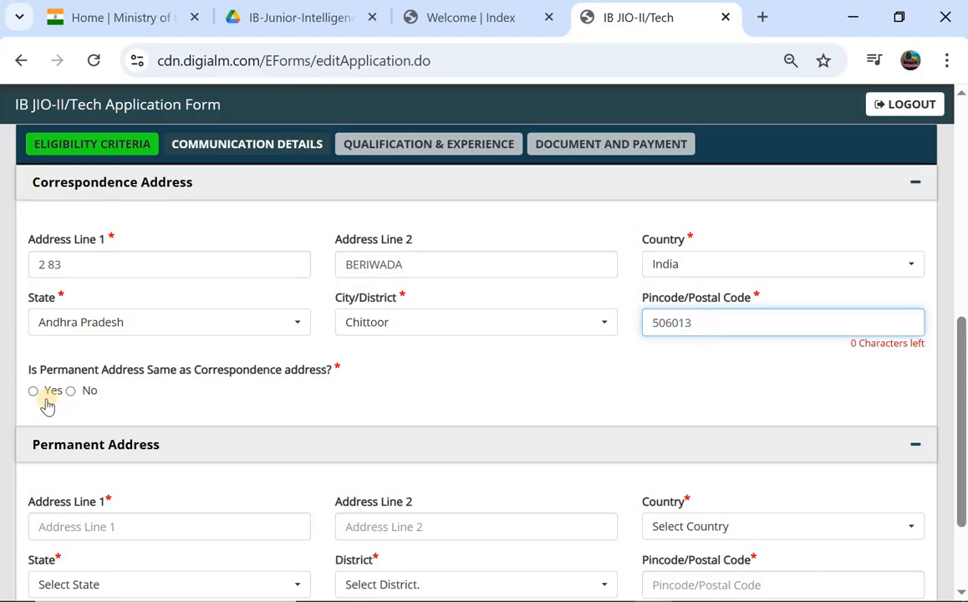
- Mark the permanent address as the same and save the communication details
{"action": "scroll", "coordinate": [97, 396], "scroll_direction": "down", "scroll_amount": 1}
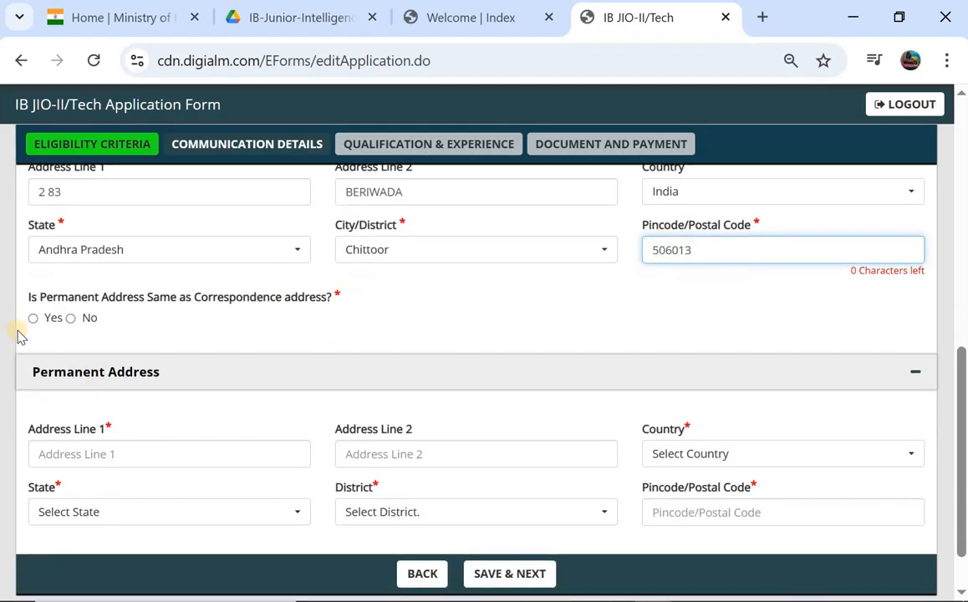
{"action": "left_click", "coordinate": [33, 318]}
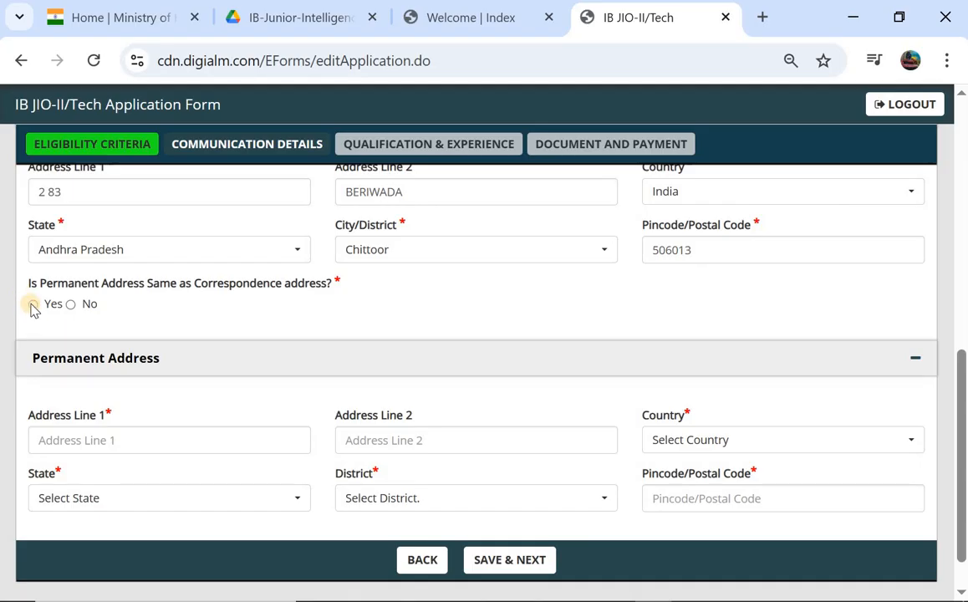
{"action": "left_click", "coordinate": [32, 304]}
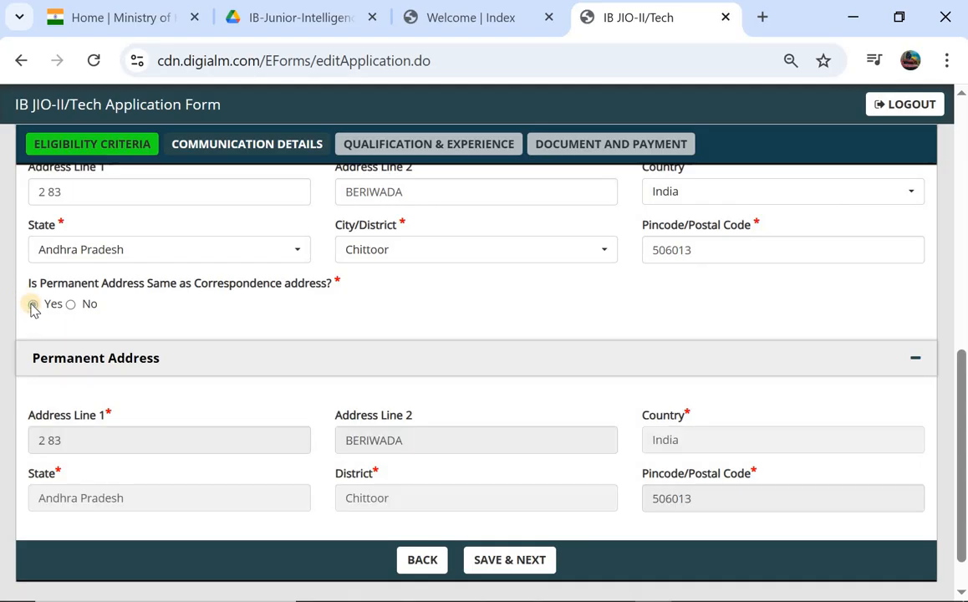
{"action": "scroll", "coordinate": [32, 307], "scroll_direction": "down", "scroll_amount": 1}
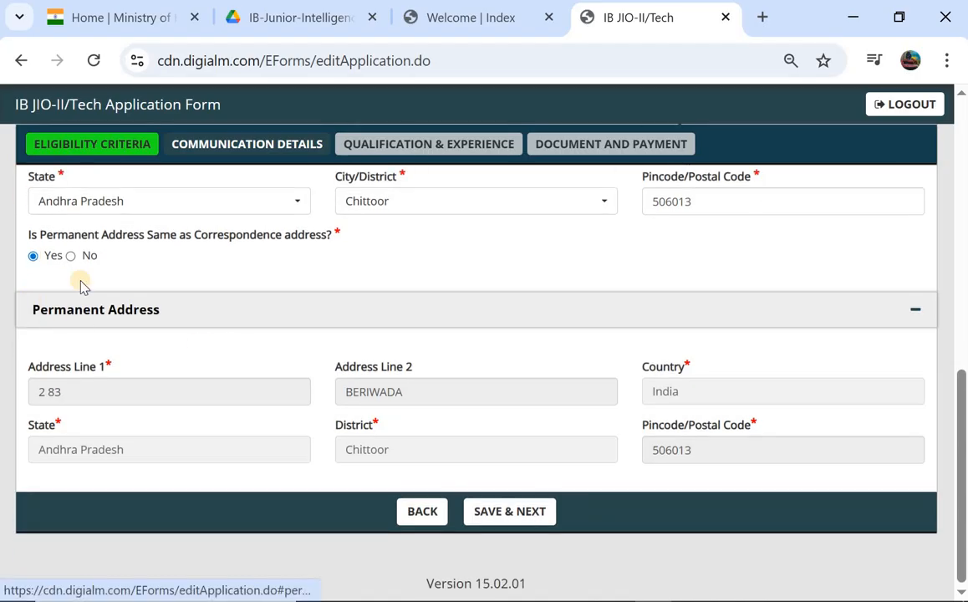
{"action": "left_click", "coordinate": [512, 511]}
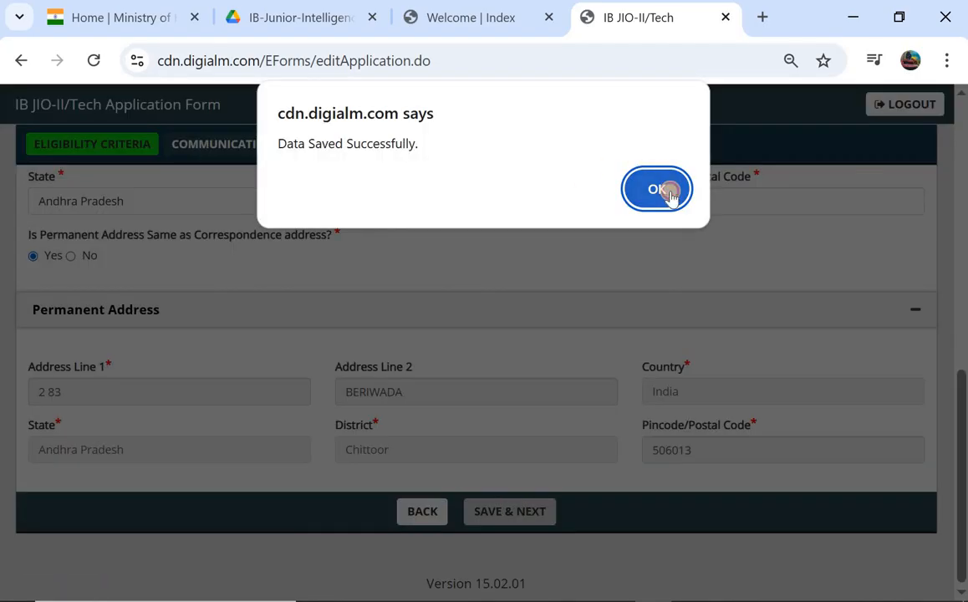
- Dismiss the data-saved alert and set the 10th year of passing to 2015
{"action": "left_click", "coordinate": [669, 191]}
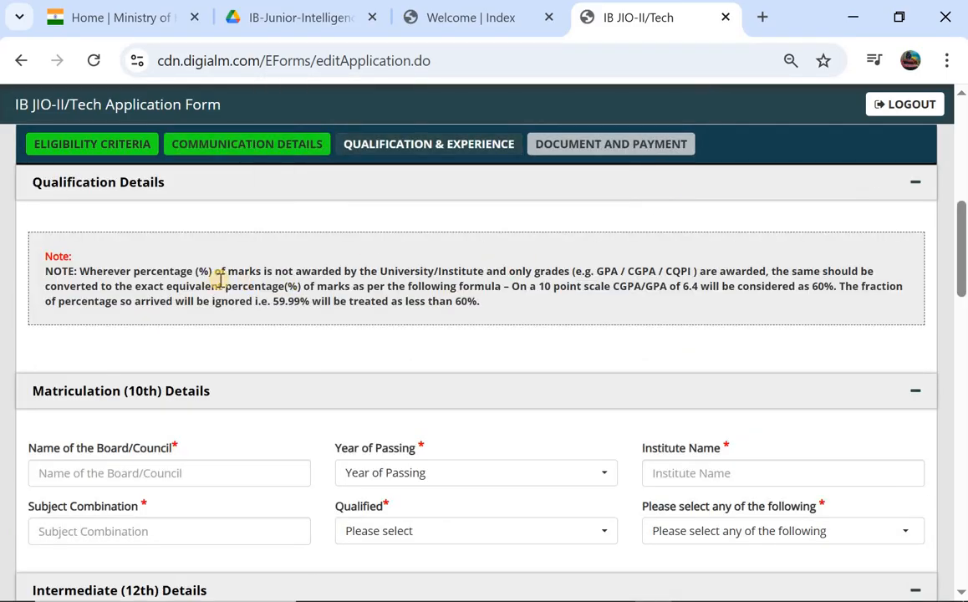
{"action": "scroll", "coordinate": [221, 281], "scroll_direction": "up", "scroll_amount": 1}
{"action": "scroll", "coordinate": [221, 282], "scroll_direction": "down", "scroll_amount": 1}
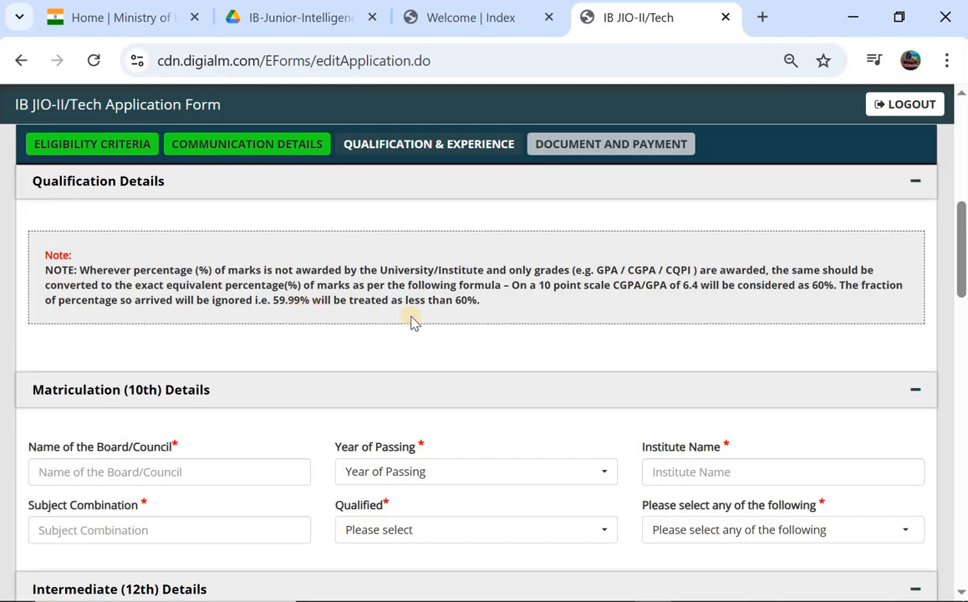
{"action": "scroll", "coordinate": [372, 333], "scroll_direction": "down", "scroll_amount": 1}
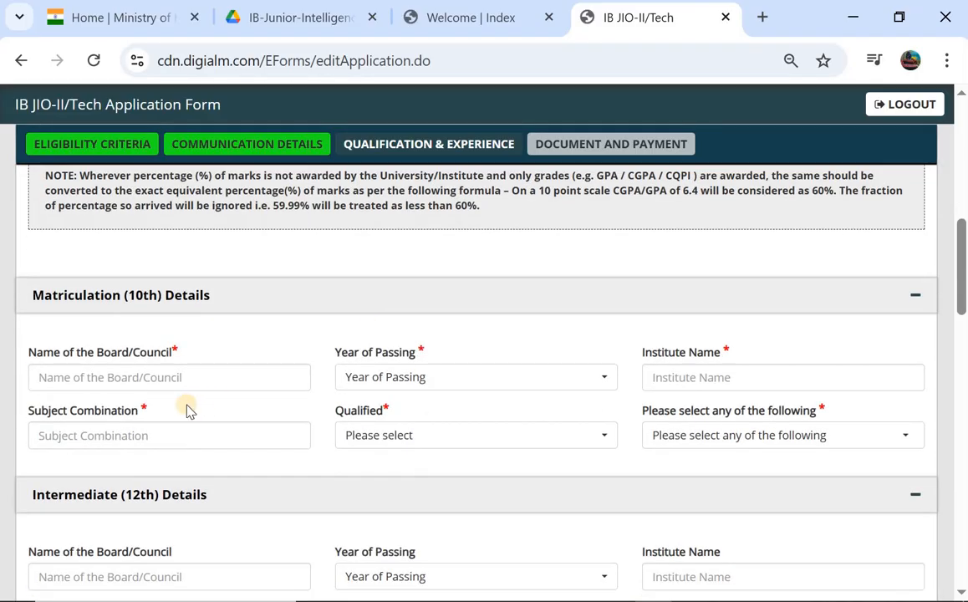
{"action": "left_click", "coordinate": [214, 386]}
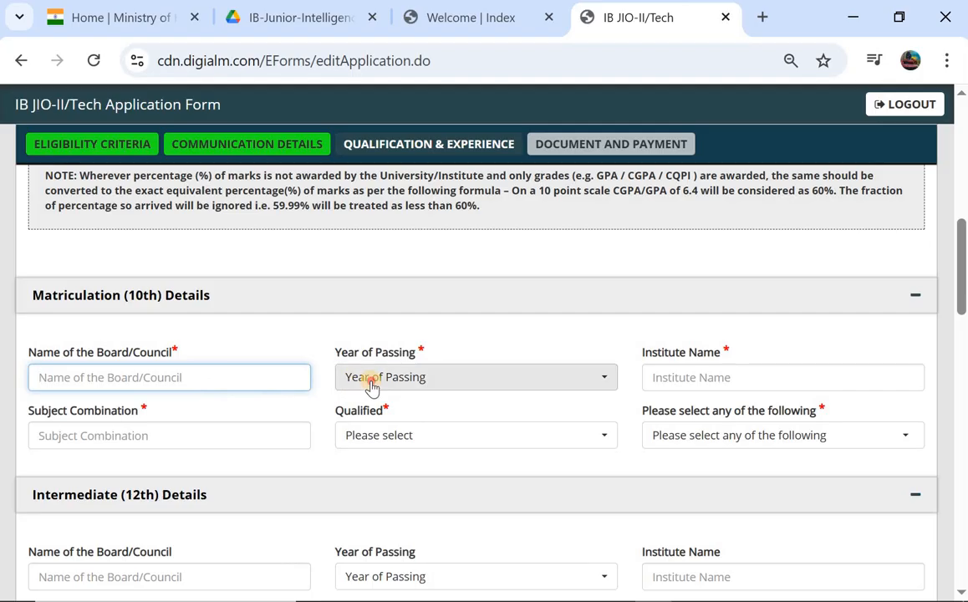
{"action": "left_click", "coordinate": [372, 385]}
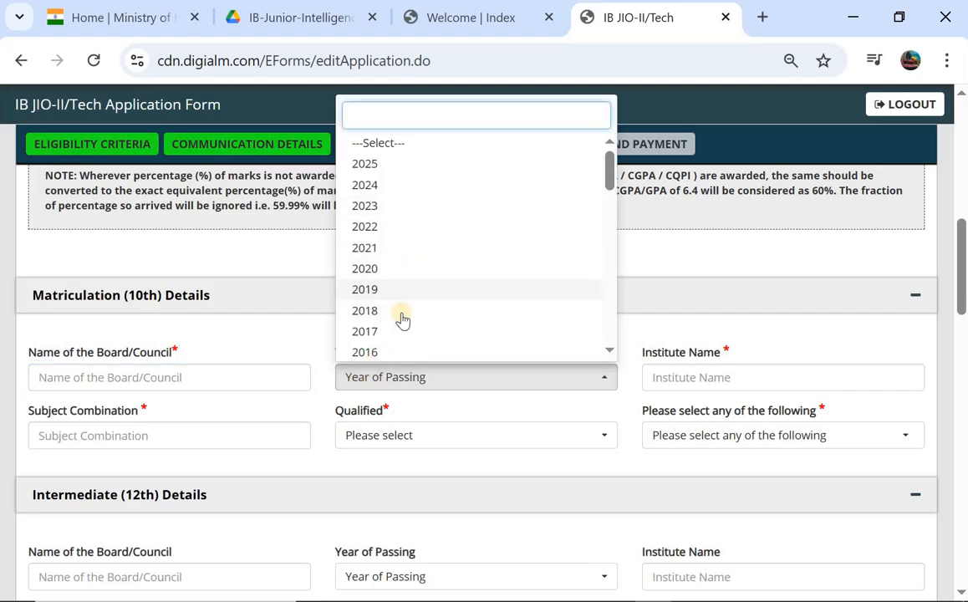
{"action": "scroll", "coordinate": [409, 276], "scroll_direction": "down", "scroll_amount": 1}
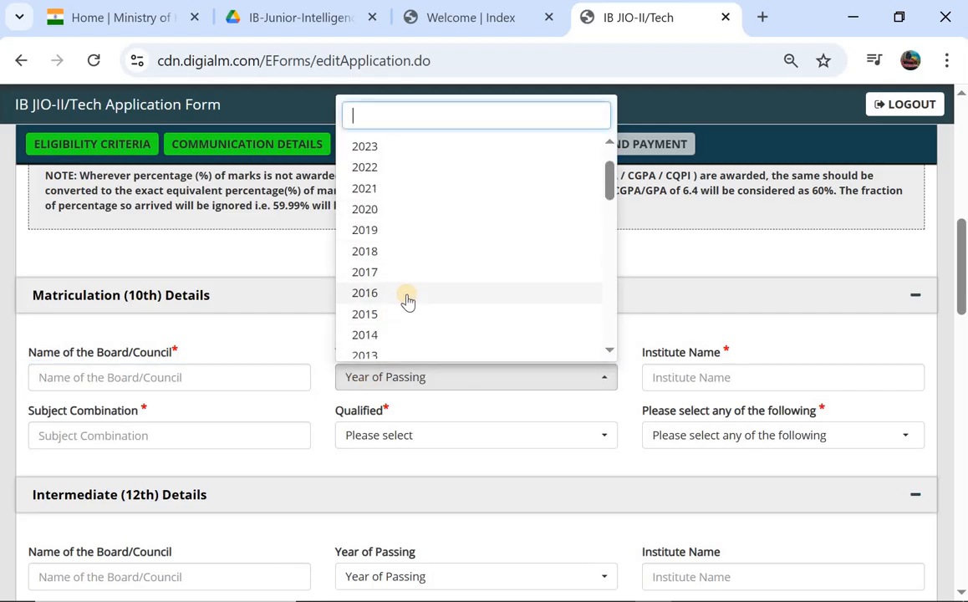
{"action": "left_click", "coordinate": [394, 316]}
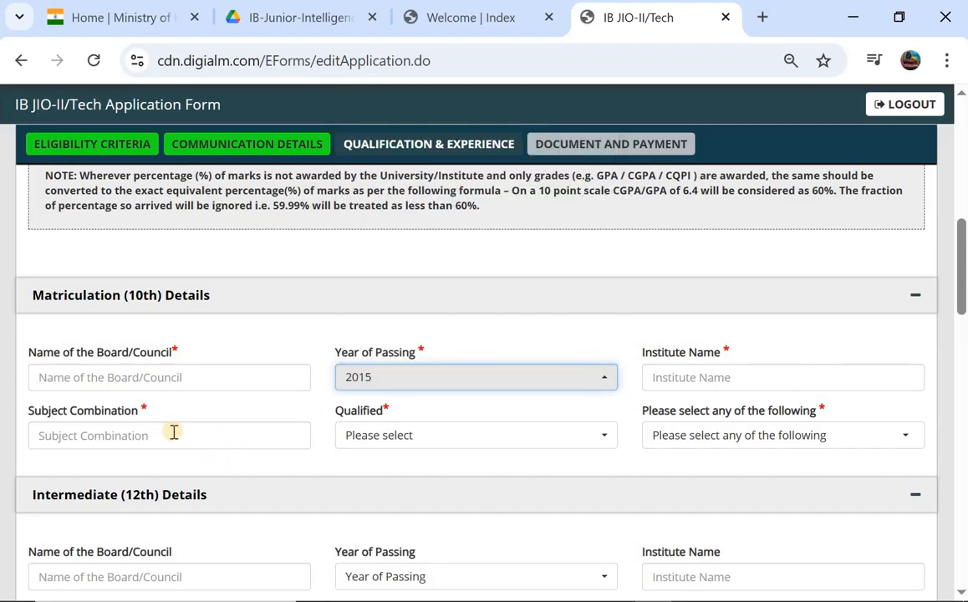
- Mark the 10th as Pass, with marks reported as CGPA 7.5
{"action": "left_click", "coordinate": [425, 436]}
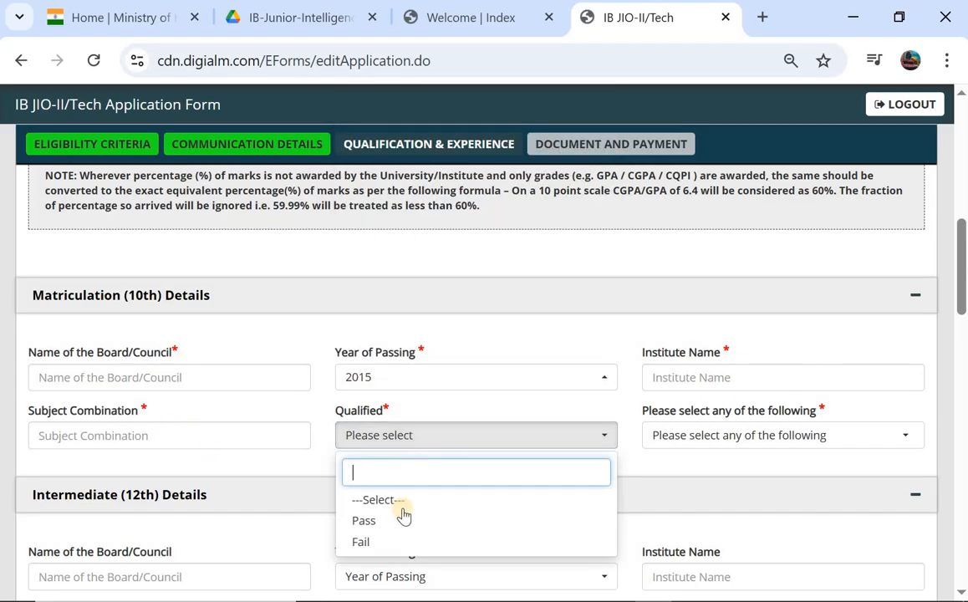
{"action": "left_click", "coordinate": [405, 521]}
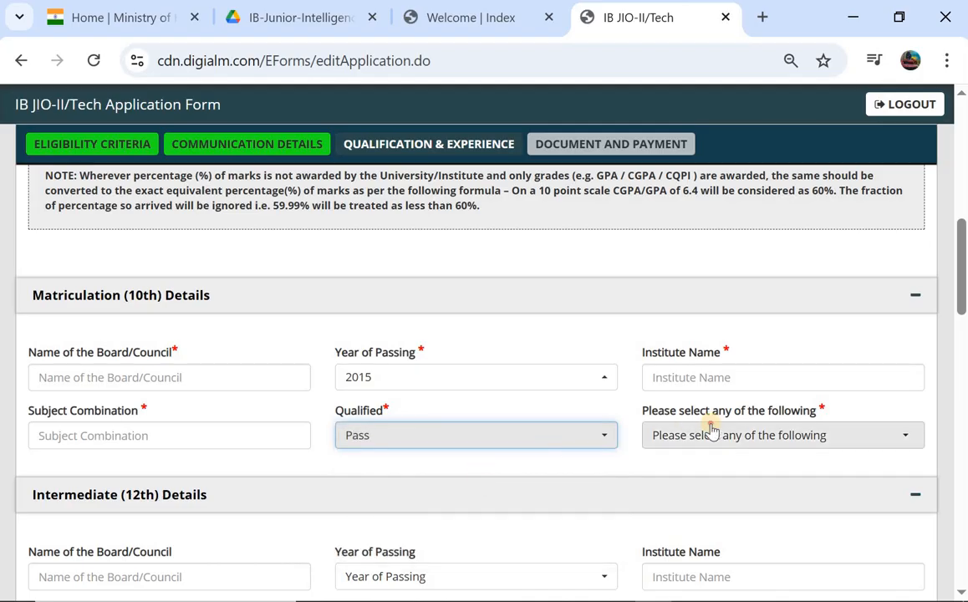
{"action": "left_click", "coordinate": [711, 431]}
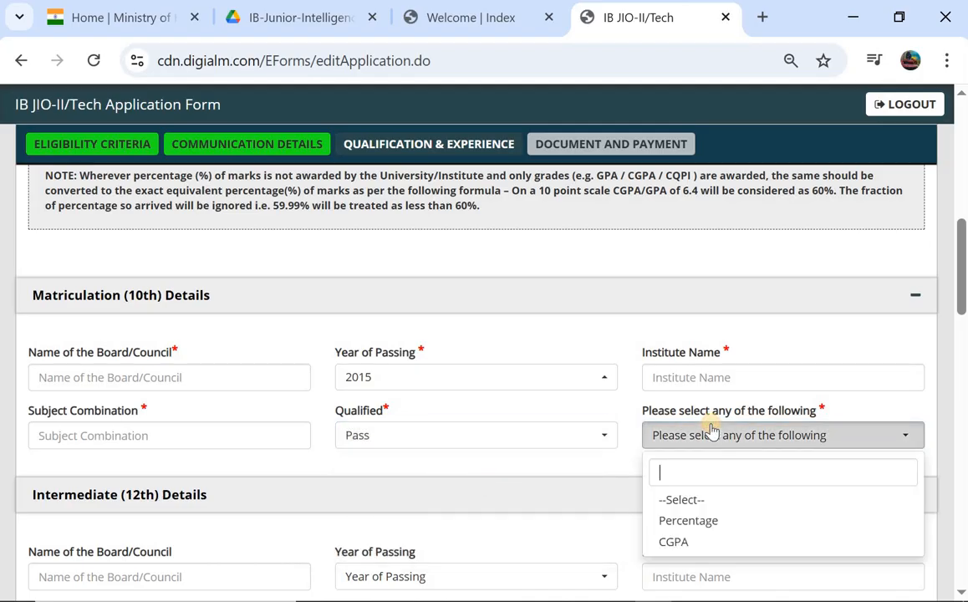
{"action": "left_click", "coordinate": [673, 542]}
{"action": "scroll", "coordinate": [324, 415], "scroll_direction": "down", "scroll_amount": 1}
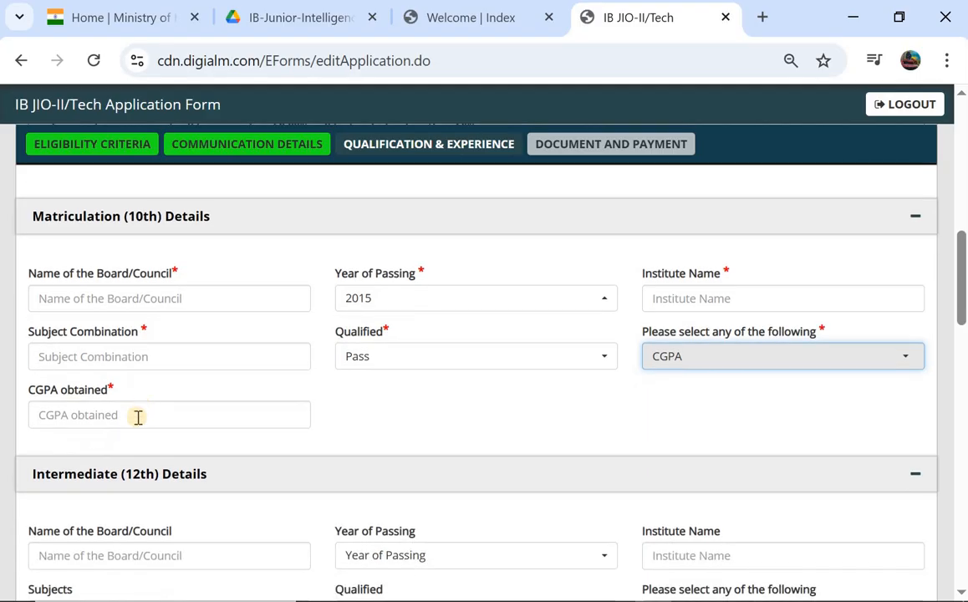
{"action": "left_click", "coordinate": [137, 417]}
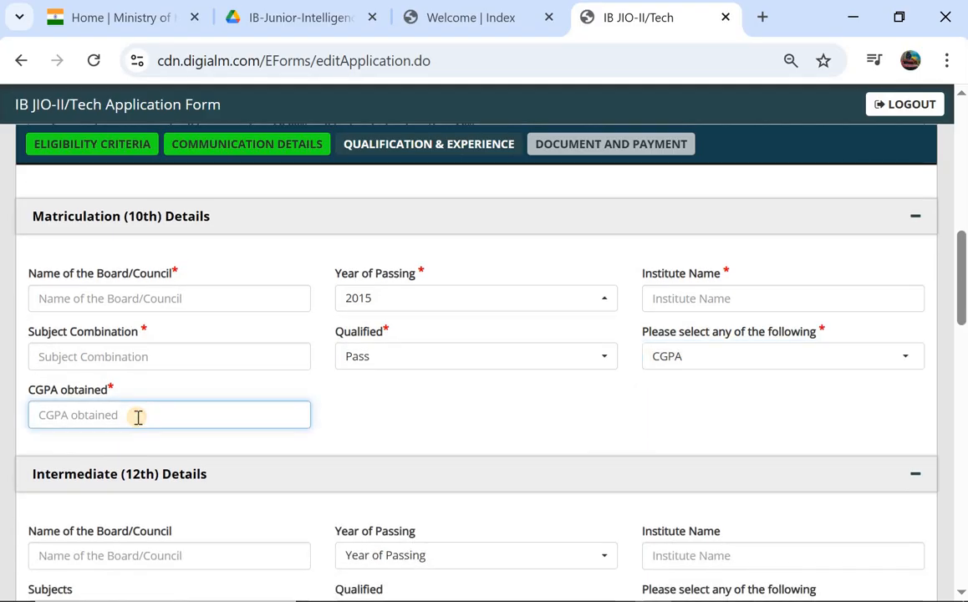
{"action": "type", "text": "7.5"}
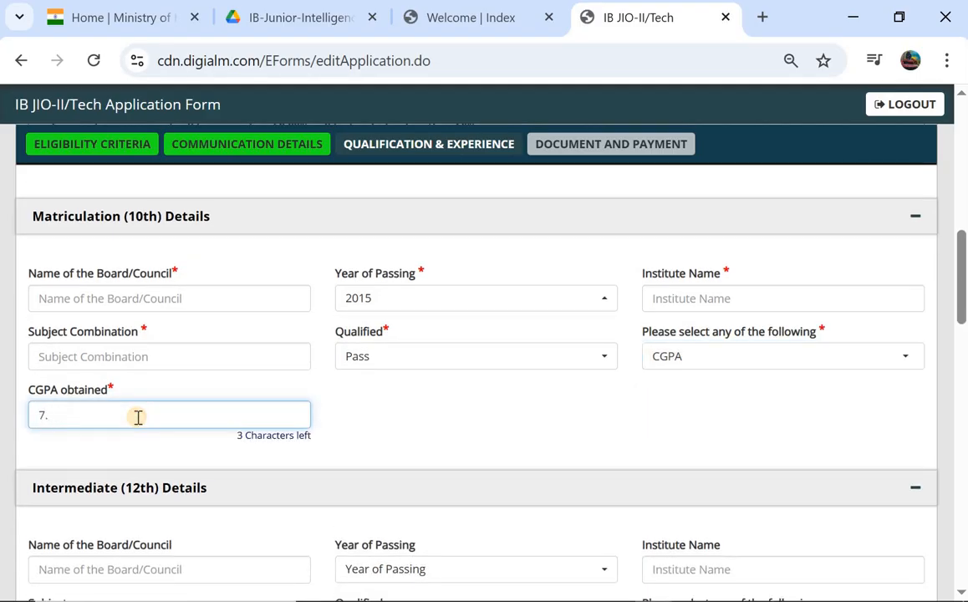
{"action": "left_click", "coordinate": [668, 359]}
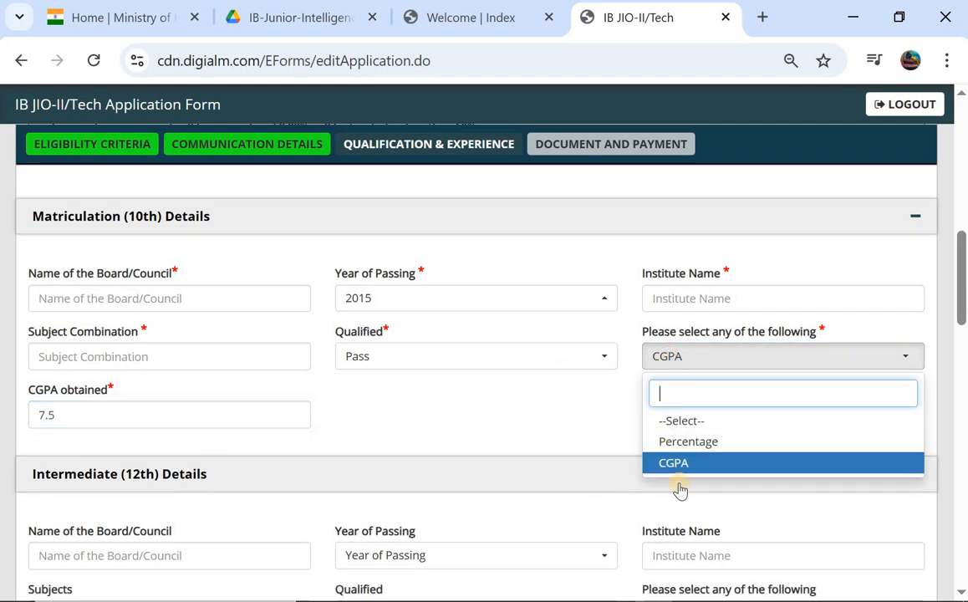
{"action": "left_click", "coordinate": [368, 399]}
{"action": "scroll", "coordinate": [268, 408], "scroll_direction": "down", "scroll_amount": 2}
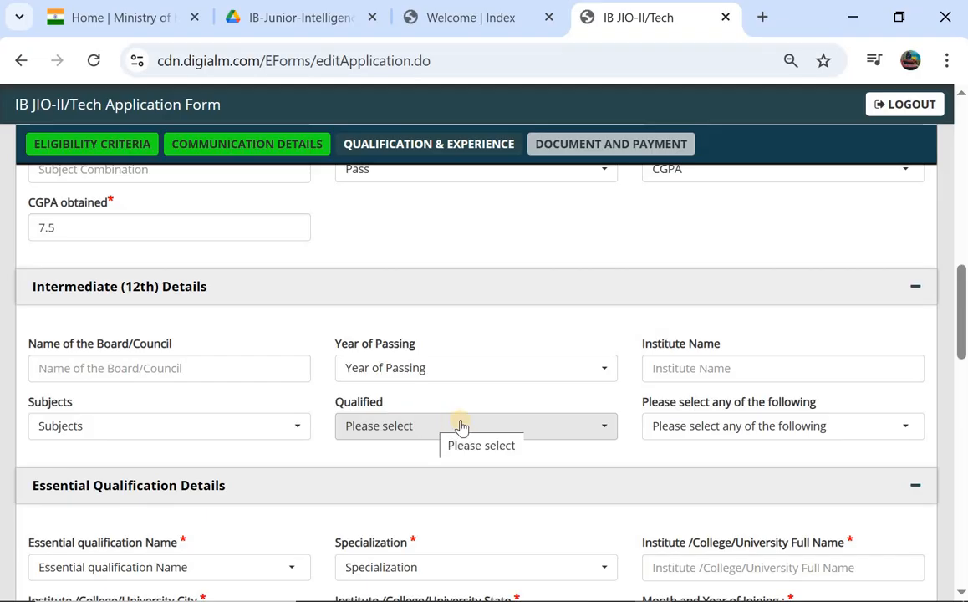
- Choose Bachelors Degree in Science with Computer Science specialization
{"action": "scroll", "coordinate": [343, 475], "scroll_direction": "down", "scroll_amount": 3}
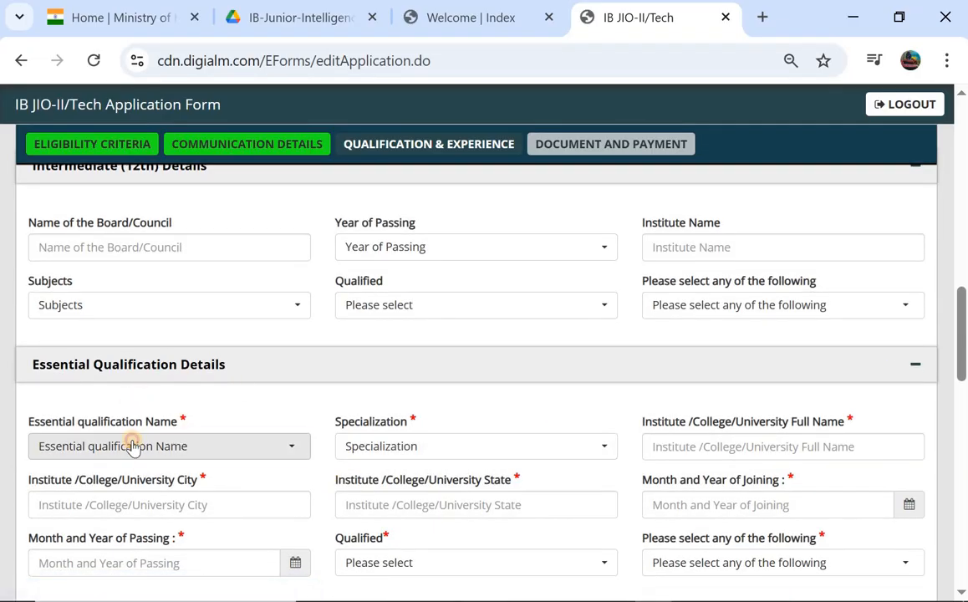
{"action": "left_click", "coordinate": [132, 448]}
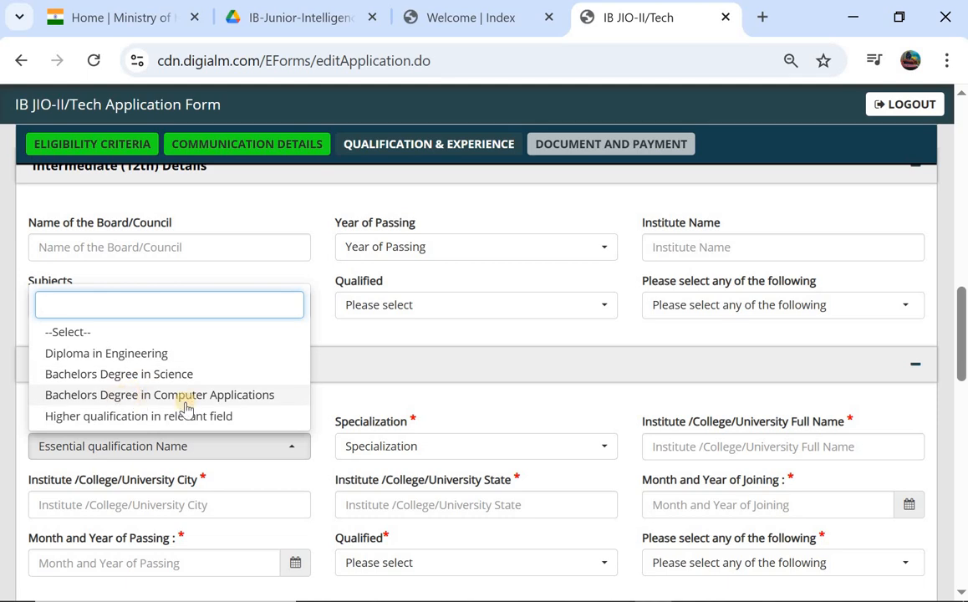
{"action": "left_click", "coordinate": [137, 375]}
{"action": "left_click", "coordinate": [136, 379]}
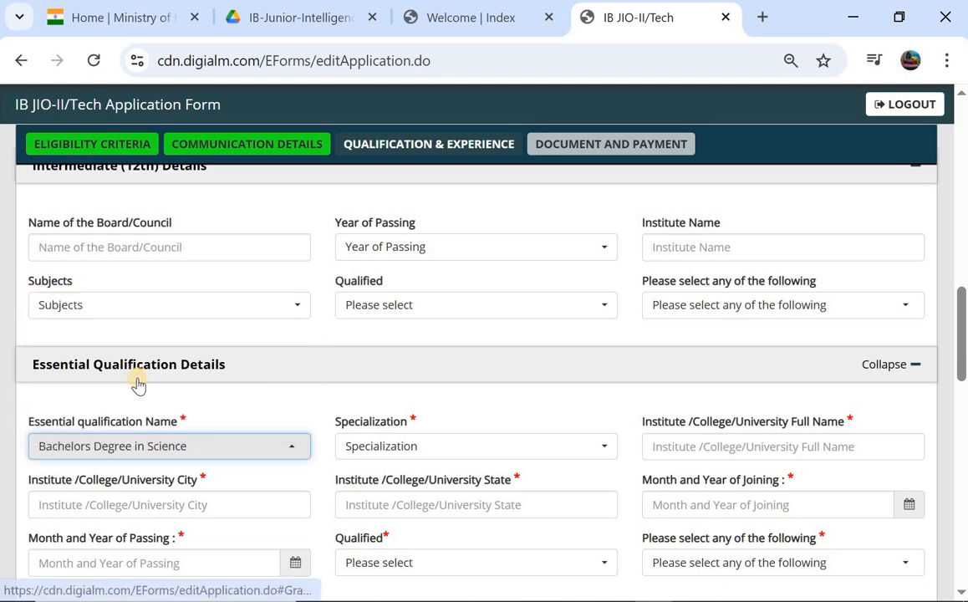
{"action": "left_click", "coordinate": [408, 454]}
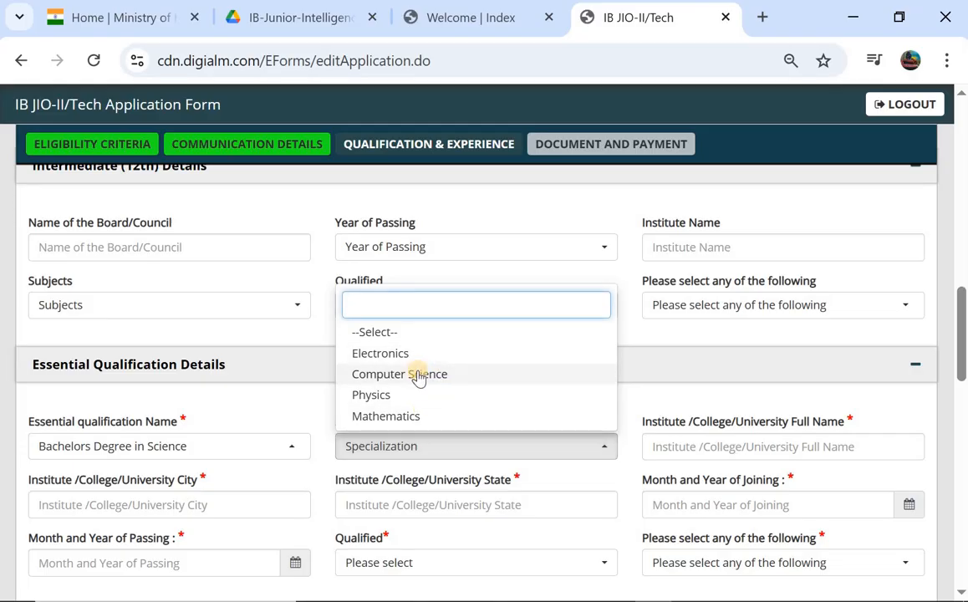
{"action": "left_click", "coordinate": [418, 375]}
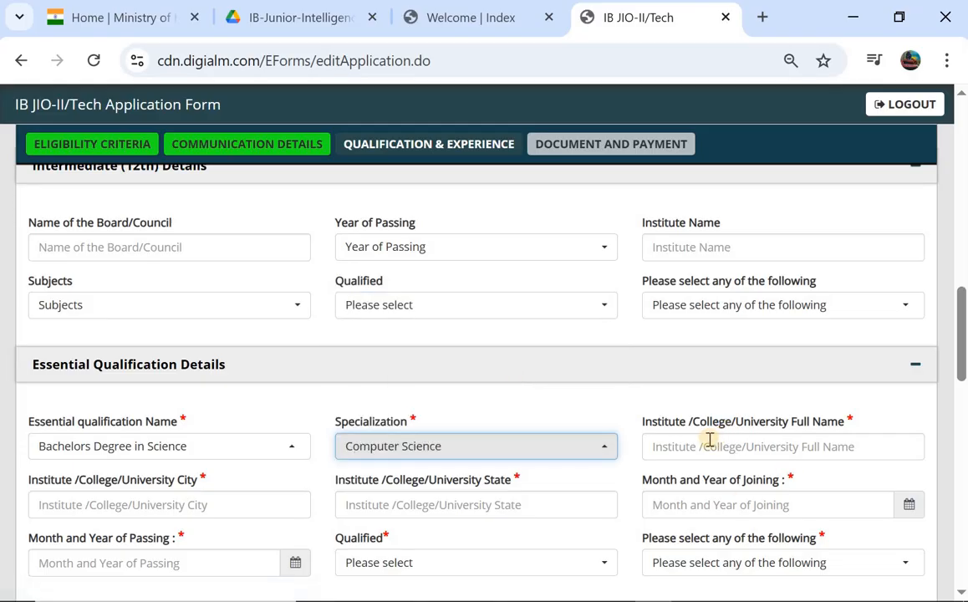
{"action": "scroll", "coordinate": [710, 441], "scroll_direction": "down", "scroll_amount": 2}
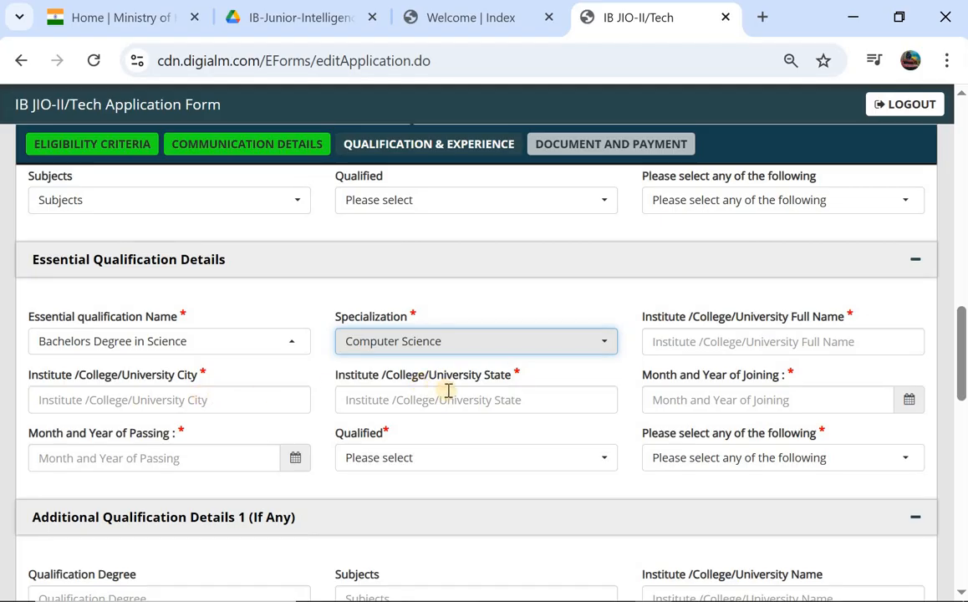
- Set the degree to Pass with Percentage marks of 87.45
{"action": "left_click", "coordinate": [470, 406]}
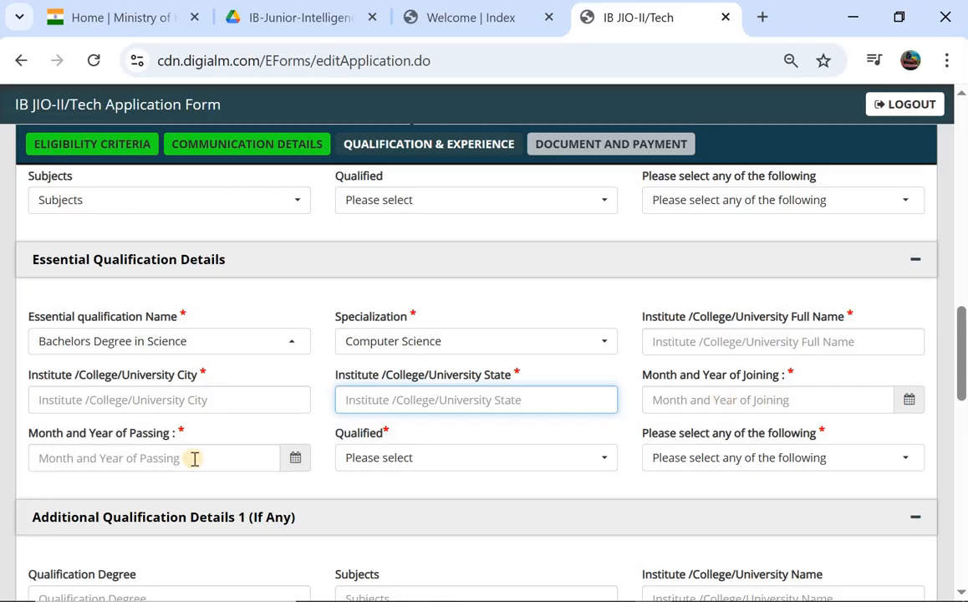
{"action": "left_click", "coordinate": [391, 471]}
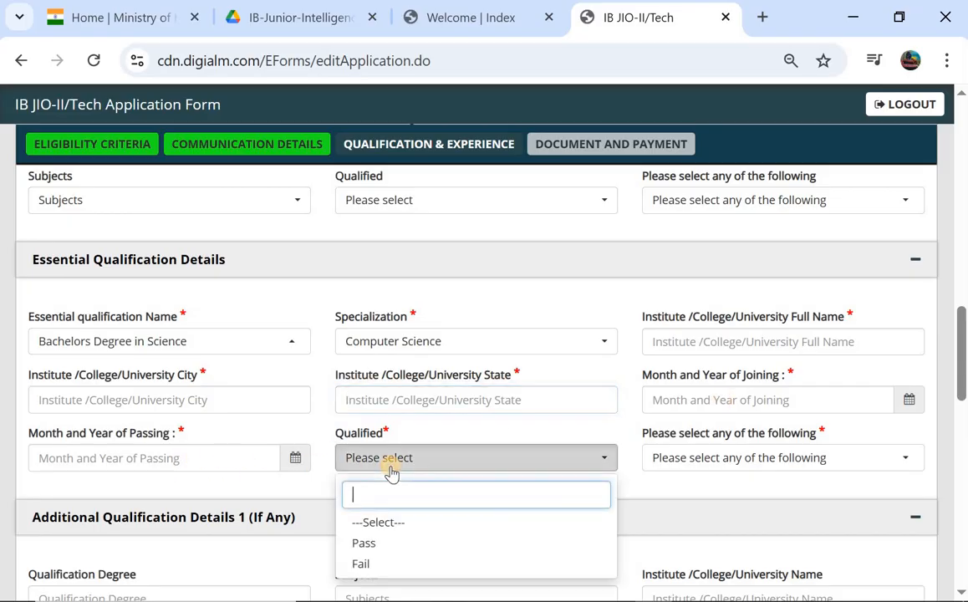
{"action": "left_click", "coordinate": [694, 456]}
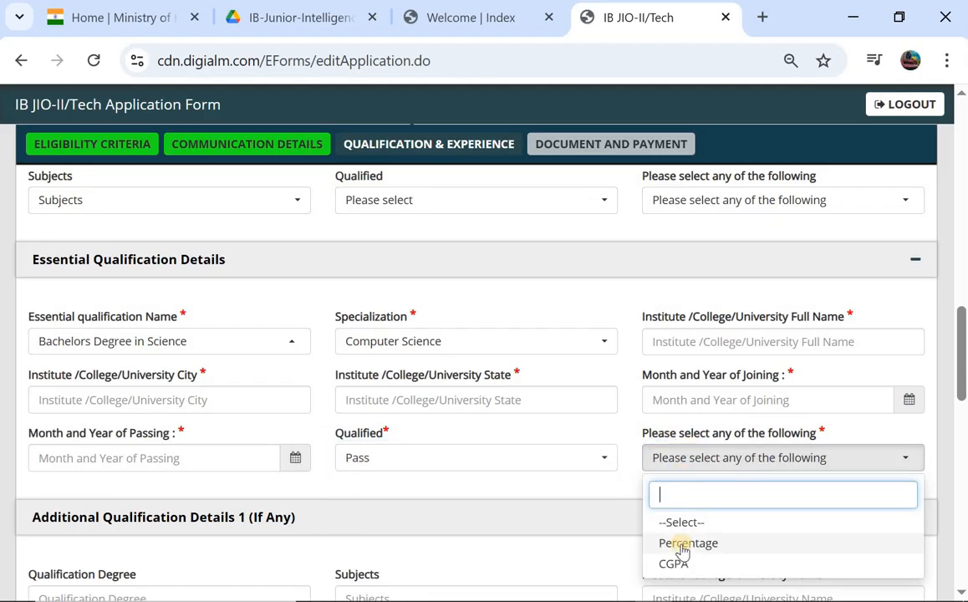
{"action": "left_click", "coordinate": [682, 544]}
{"action": "scroll", "coordinate": [151, 404], "scroll_direction": "down", "scroll_amount": 2}
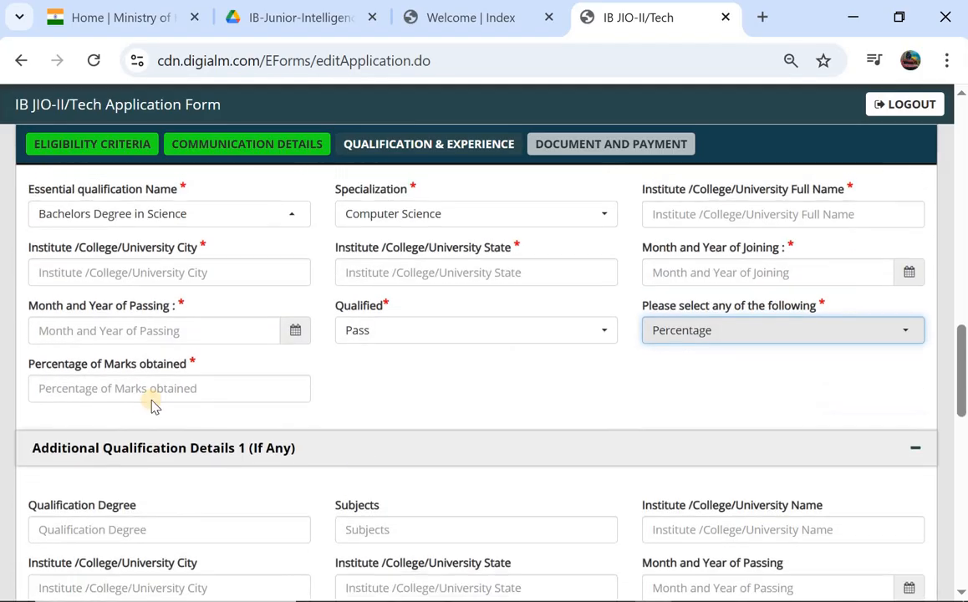
{"action": "left_click", "coordinate": [155, 385]}
{"action": "type", "text": "87.45"}
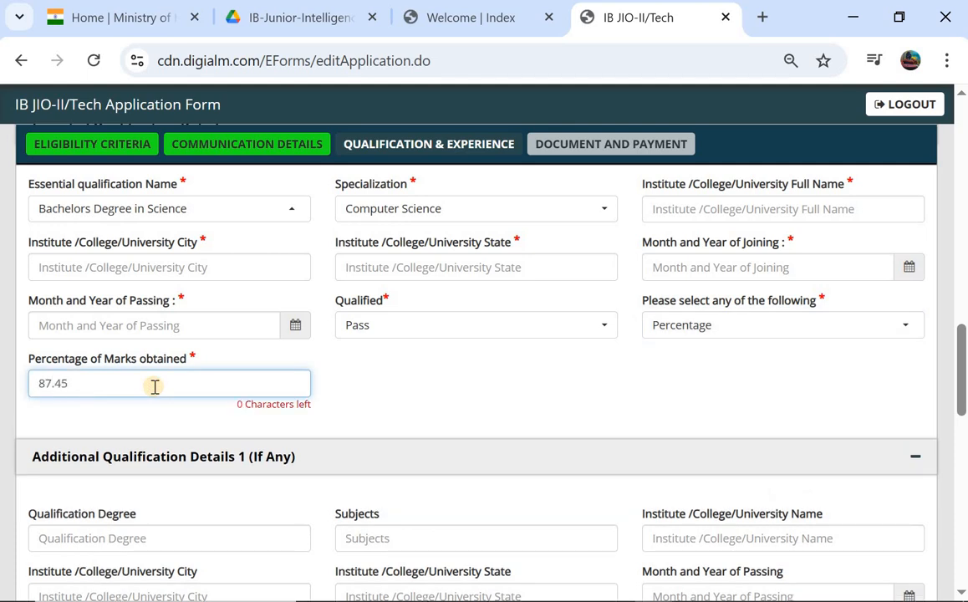
{"action": "scroll", "coordinate": [155, 387], "scroll_direction": "down", "scroll_amount": 1}
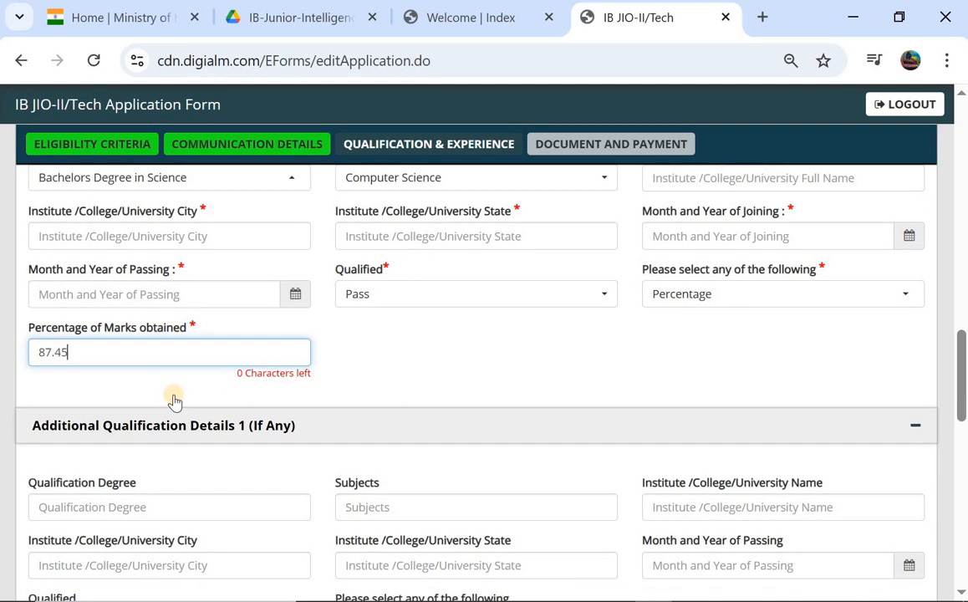
{"action": "scroll", "coordinate": [174, 402], "scroll_direction": "down", "scroll_amount": 1}
{"action": "scroll", "coordinate": [174, 402], "scroll_direction": "down", "scroll_amount": 8}
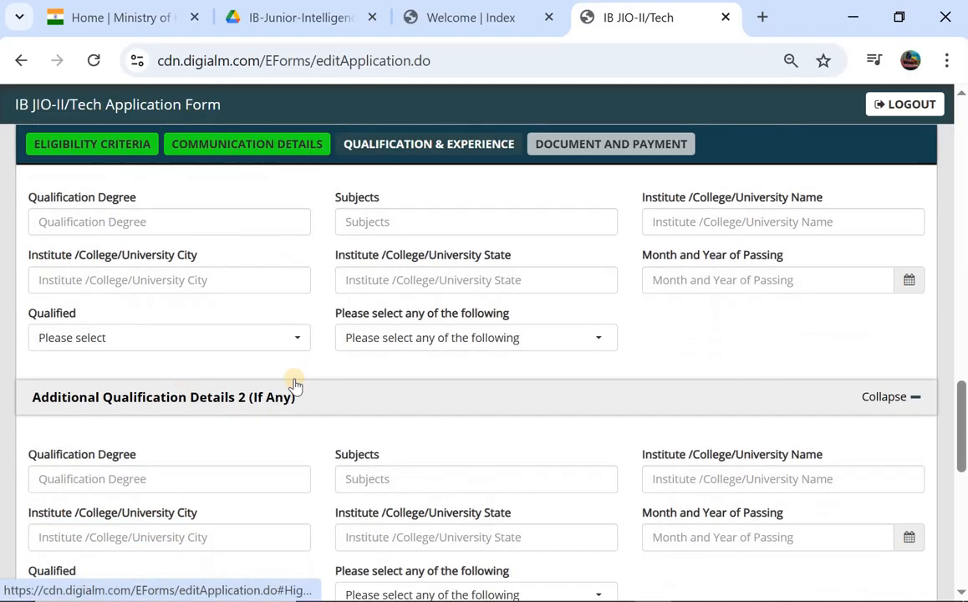
{"action": "scroll", "coordinate": [357, 367], "scroll_direction": "down", "scroll_amount": 4}
{"action": "scroll", "coordinate": [357, 362], "scroll_direction": "down", "scroll_amount": 6}
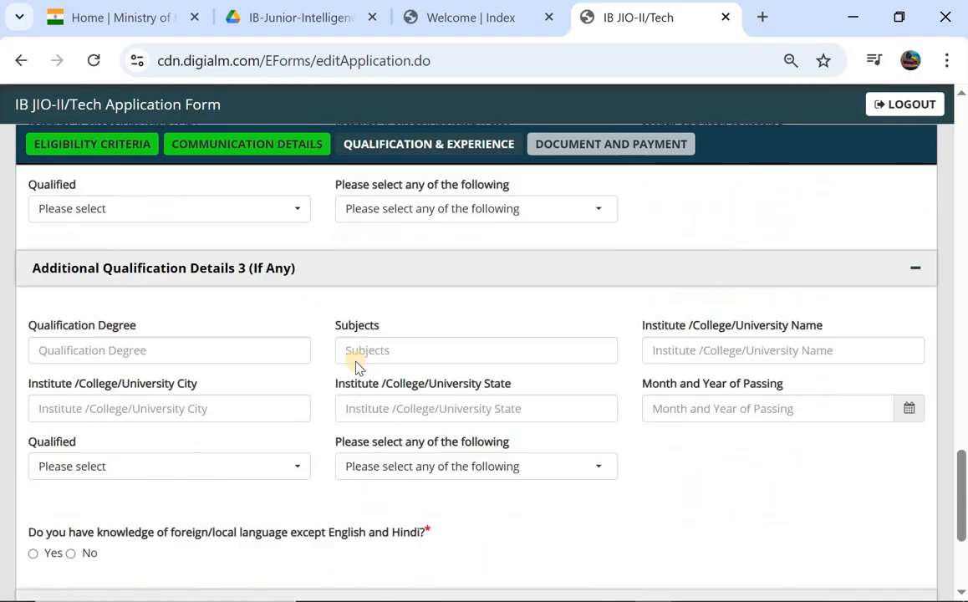
{"action": "scroll", "coordinate": [357, 362], "scroll_direction": "up", "scroll_amount": 12}
{"action": "scroll", "coordinate": [357, 362], "scroll_direction": "up", "scroll_amount": 15}
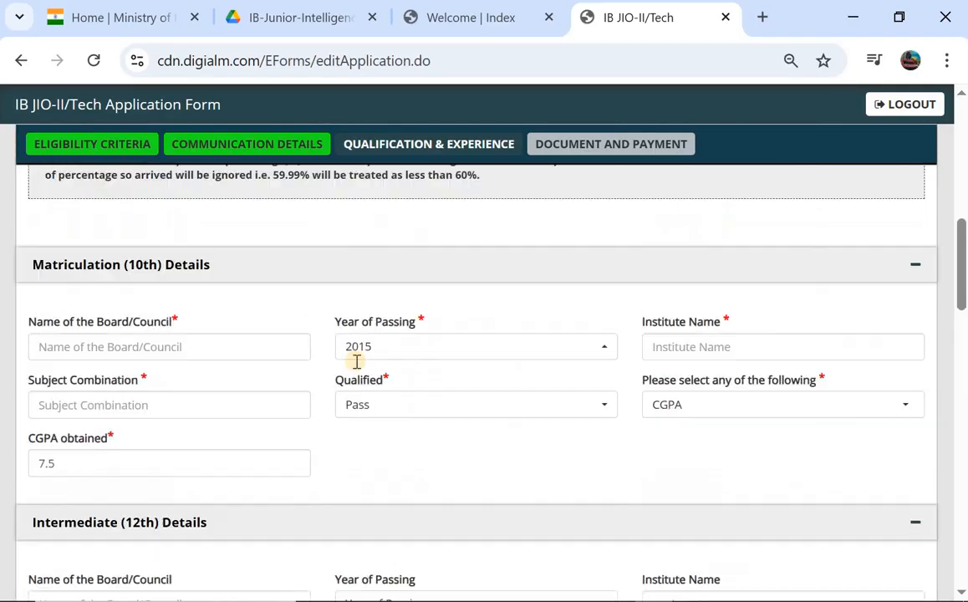
{"action": "scroll", "coordinate": [356, 368], "scroll_direction": "down", "scroll_amount": 3}
{"action": "scroll", "coordinate": [357, 367], "scroll_direction": "down", "scroll_amount": 5}
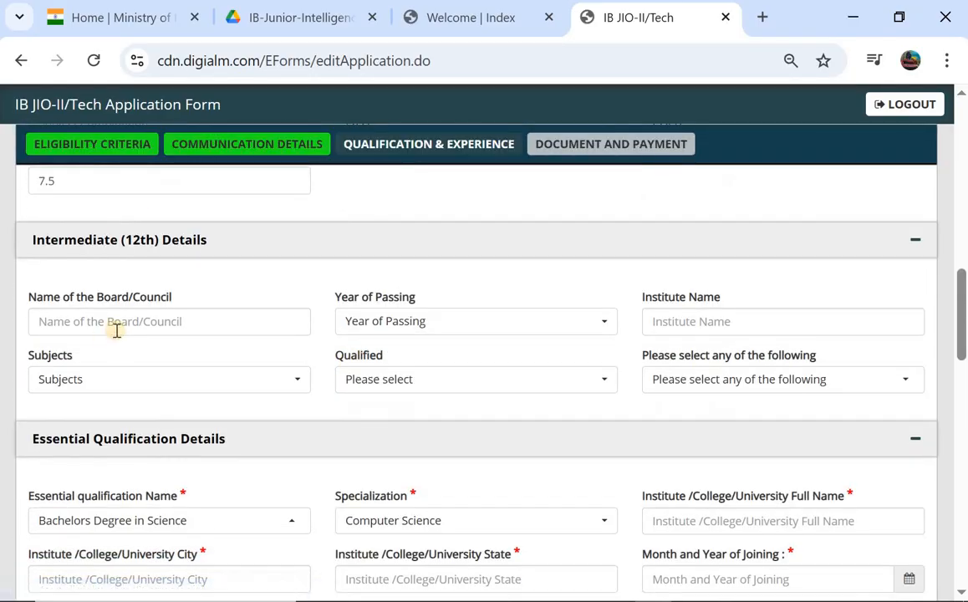
{"action": "scroll", "coordinate": [212, 323], "scroll_direction": "down", "scroll_amount": 1}
{"action": "scroll", "coordinate": [212, 324], "scroll_direction": "up", "scroll_amount": 4}
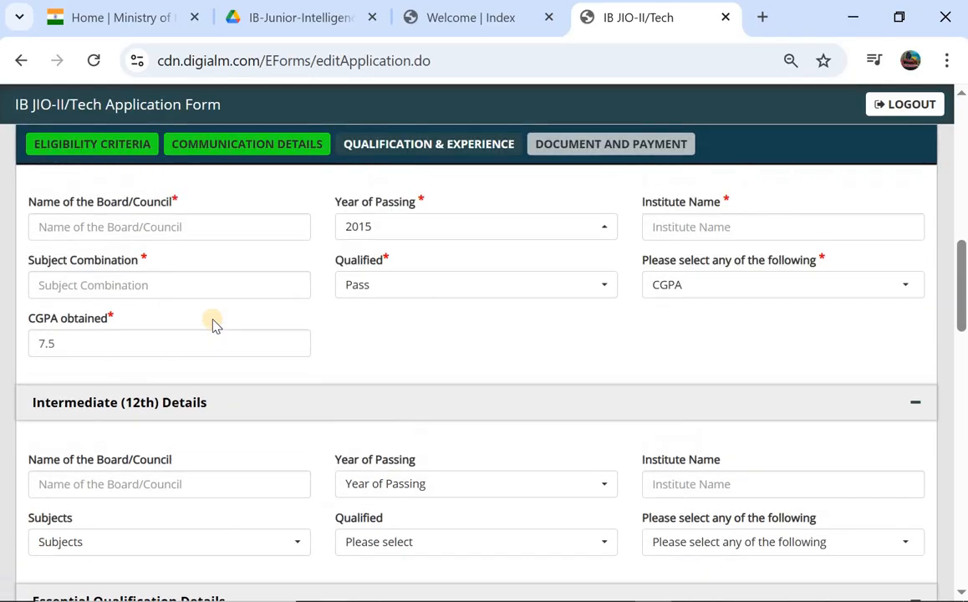
{"action": "scroll", "coordinate": [213, 324], "scroll_direction": "down", "scroll_amount": 6}
{"action": "scroll", "coordinate": [212, 324], "scroll_direction": "down", "scroll_amount": 2}
{"action": "scroll", "coordinate": [212, 324], "scroll_direction": "down", "scroll_amount": 3}
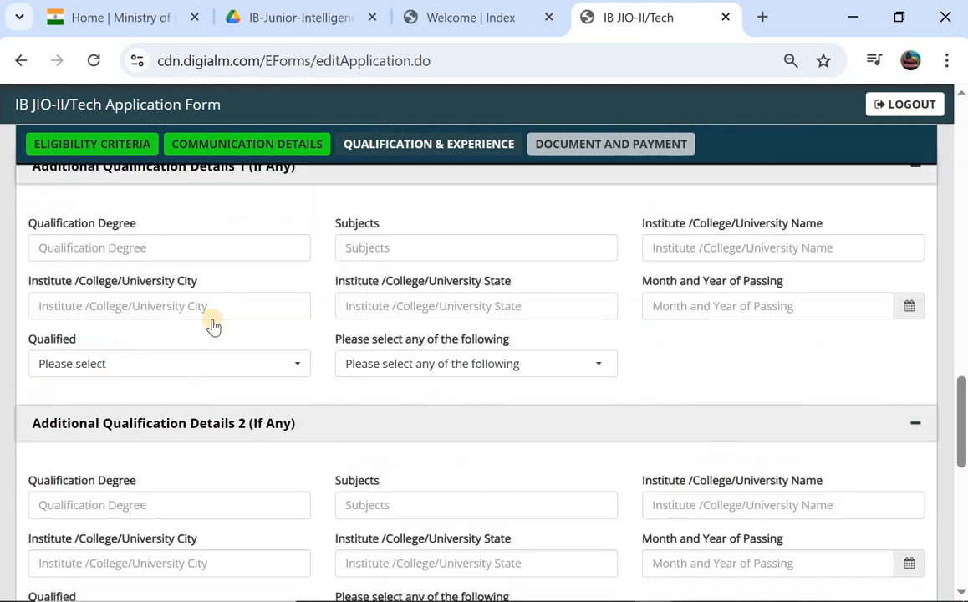
{"action": "scroll", "coordinate": [213, 324], "scroll_direction": "up", "scroll_amount": 1}
{"action": "scroll", "coordinate": [212, 324], "scroll_direction": "up", "scroll_amount": 1}
{"action": "scroll", "coordinate": [212, 325], "scroll_direction": "down", "scroll_amount": 3}
{"action": "scroll", "coordinate": [212, 325], "scroll_direction": "up", "scroll_amount": 3}
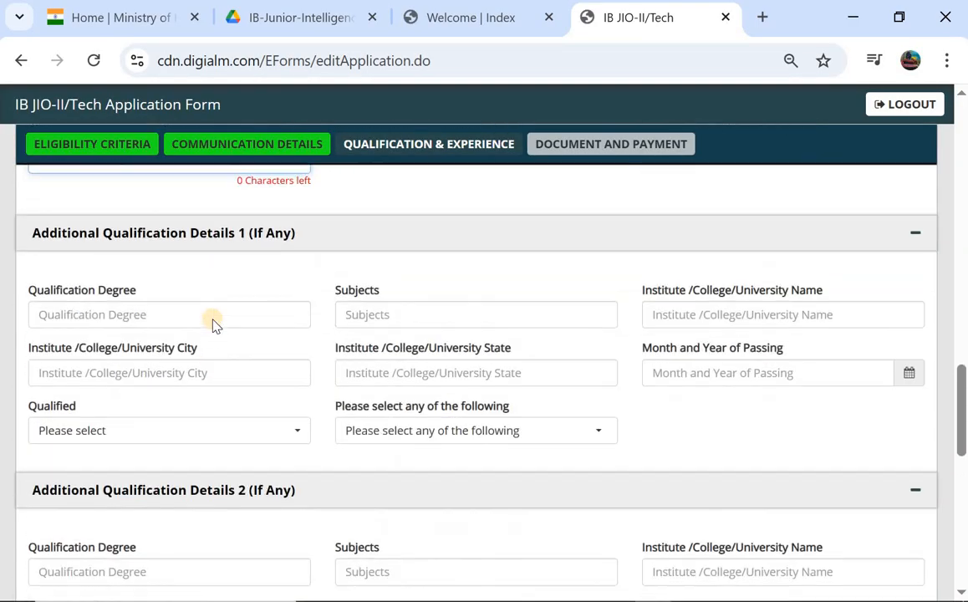
{"action": "scroll", "coordinate": [213, 325], "scroll_direction": "down", "scroll_amount": 4}
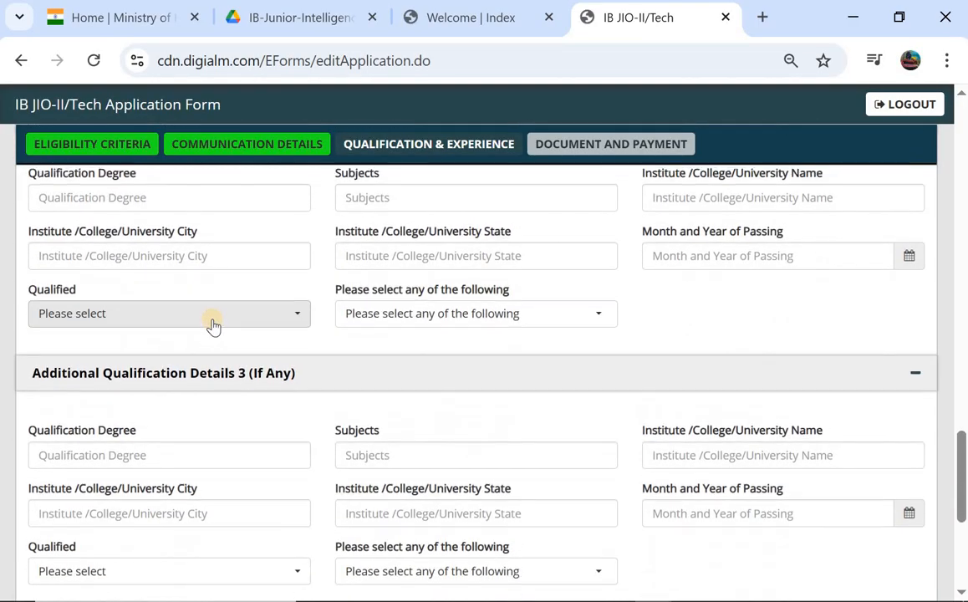
{"action": "scroll", "coordinate": [214, 326], "scroll_direction": "up", "scroll_amount": 1}
{"action": "scroll", "coordinate": [192, 368], "scroll_direction": "down", "scroll_amount": 1}
{"action": "scroll", "coordinate": [173, 410], "scroll_direction": "down", "scroll_amount": 2}
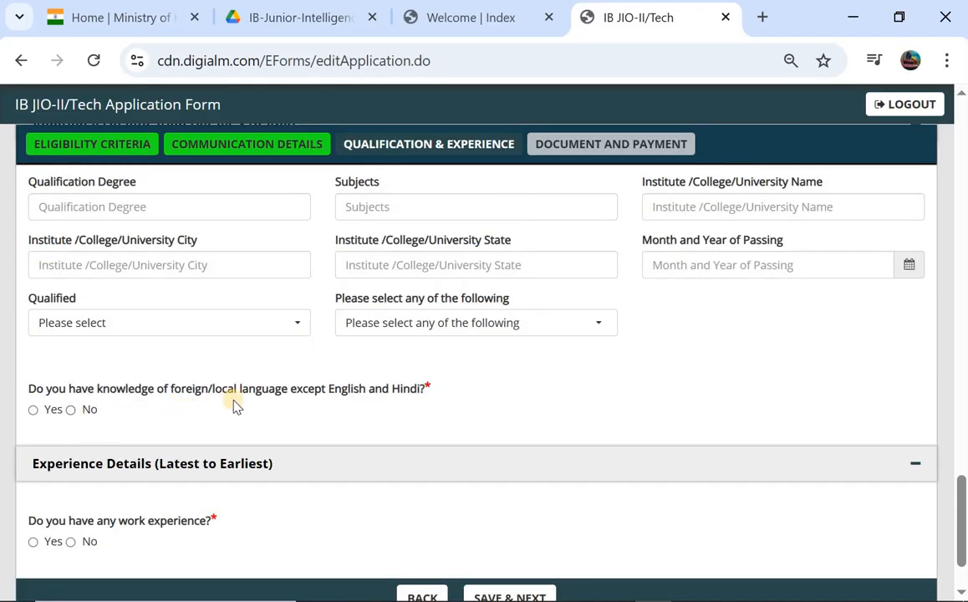
- Enter ENGLISH as the language known
{"action": "left_click", "coordinate": [34, 409]}
{"action": "scroll", "coordinate": [51, 418], "scroll_direction": "down", "scroll_amount": 1}
{"action": "left_click", "coordinate": [72, 431]}
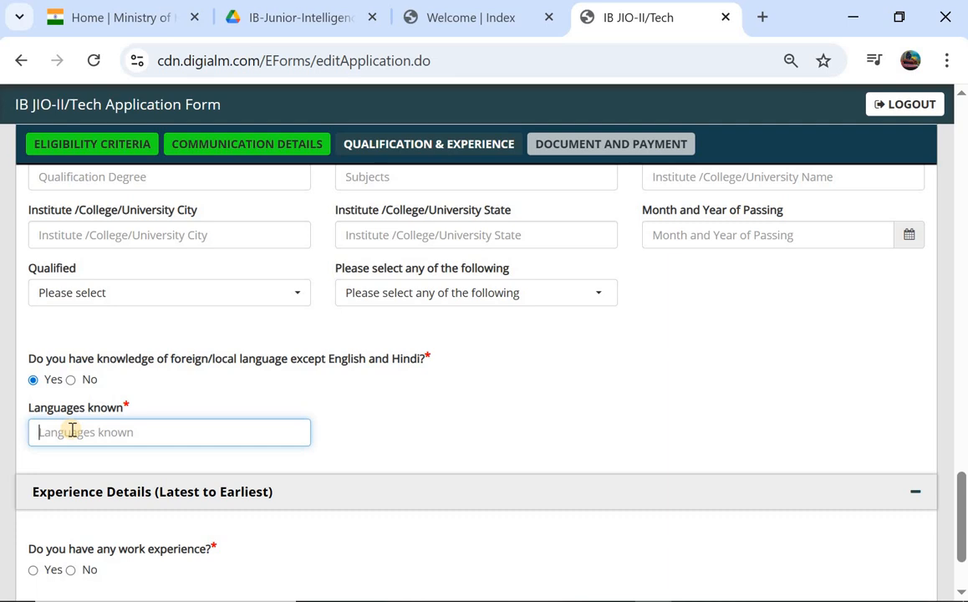
{"action": "type", "text": "english"}
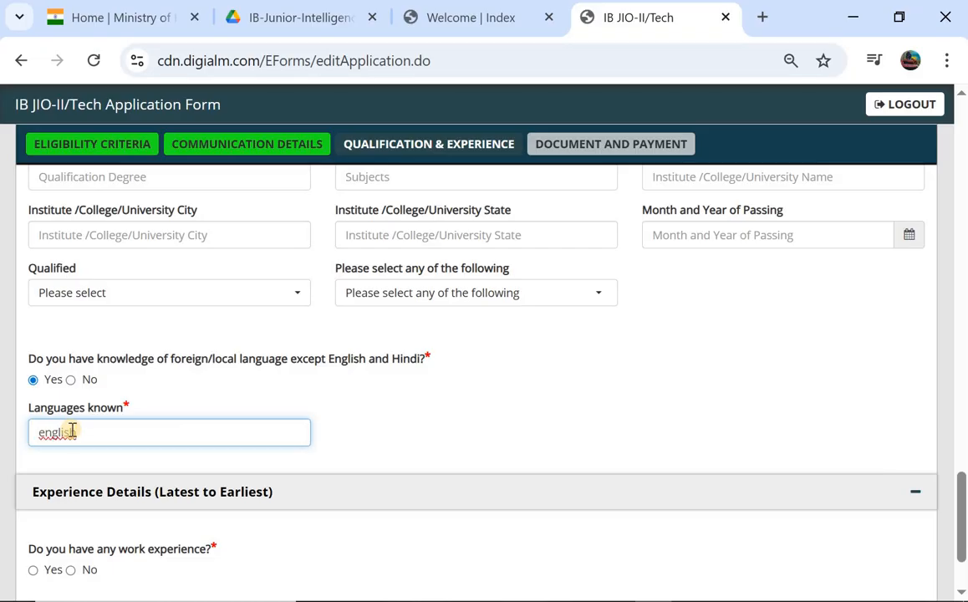
- Answer No to work experience, save the section and dismiss the saved alert
{"action": "scroll", "coordinate": [71, 433], "scroll_direction": "down", "scroll_amount": 2}
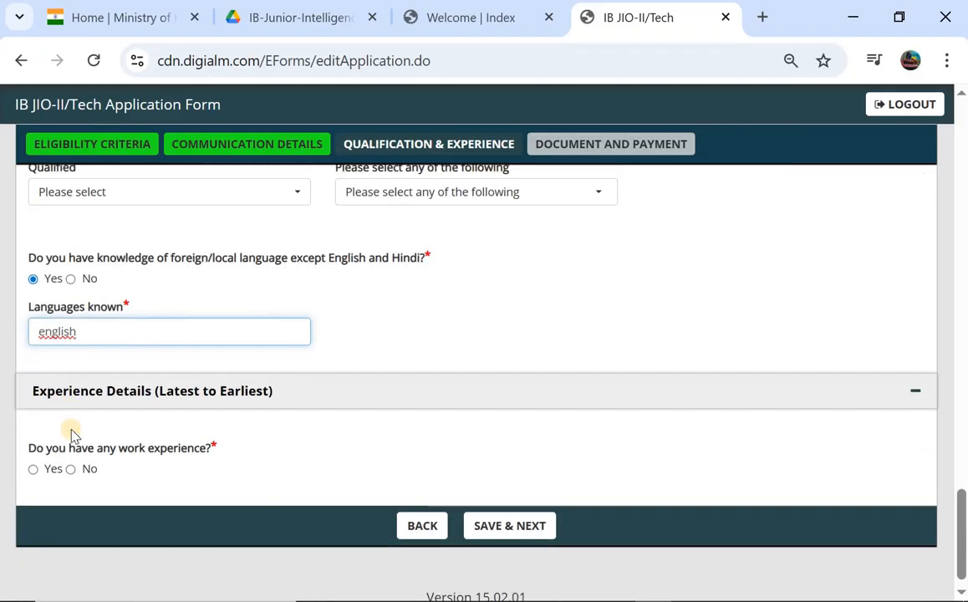
{"action": "left_click", "coordinate": [33, 470]}
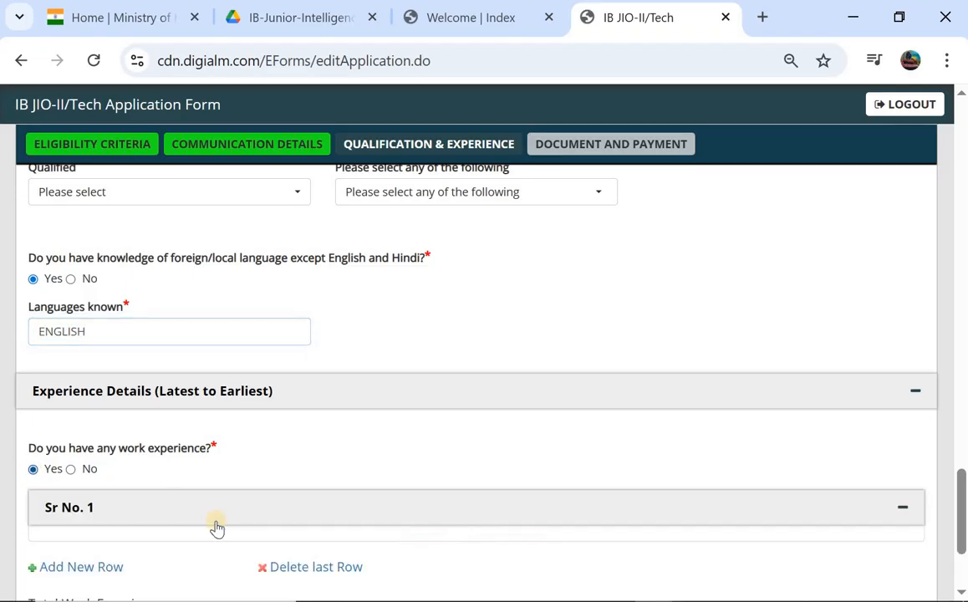
{"action": "scroll", "coordinate": [183, 457], "scroll_direction": "down", "scroll_amount": 2}
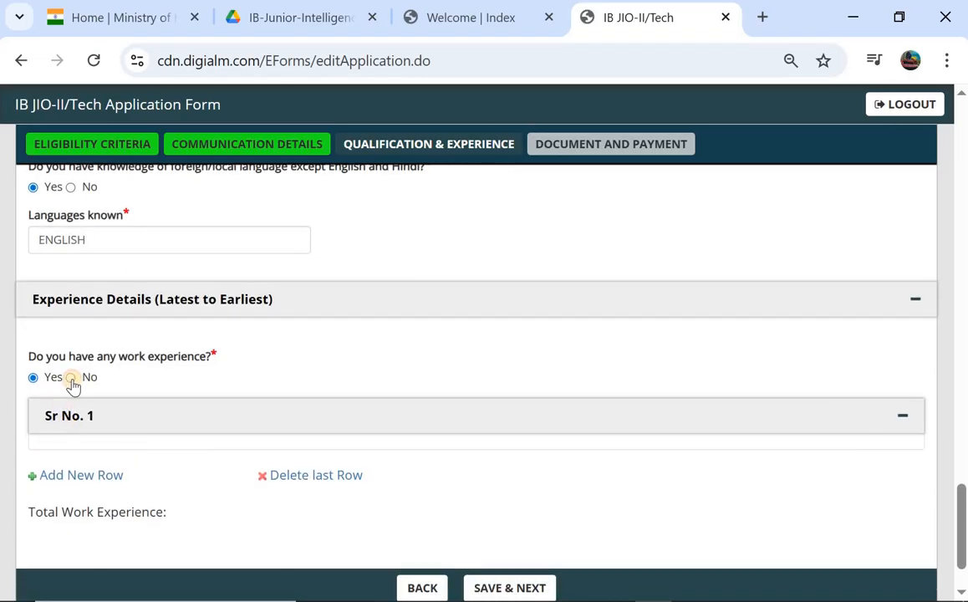
{"action": "left_click", "coordinate": [71, 377]}
{"action": "left_click", "coordinate": [511, 512]}
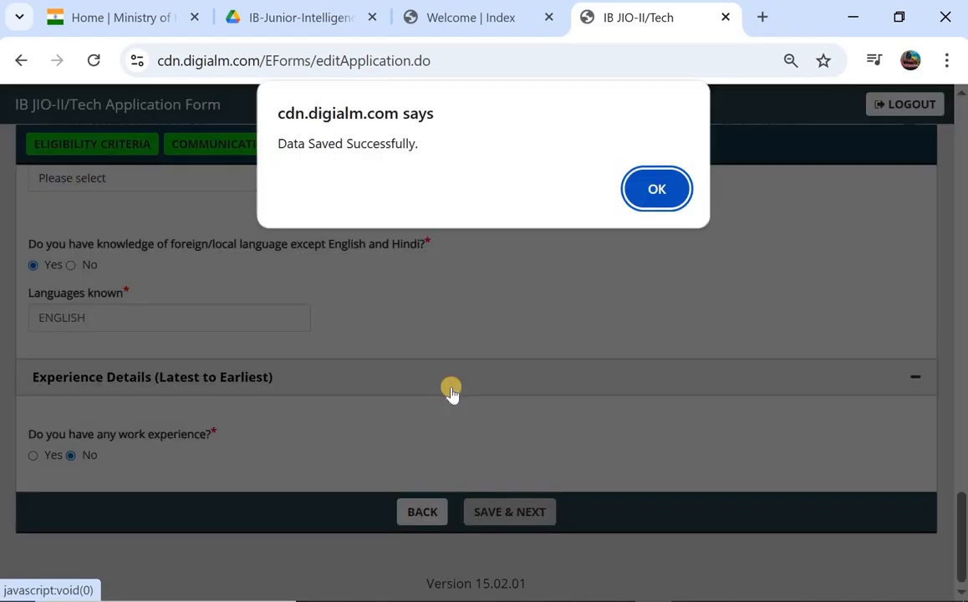
{"action": "left_click", "coordinate": [651, 193]}
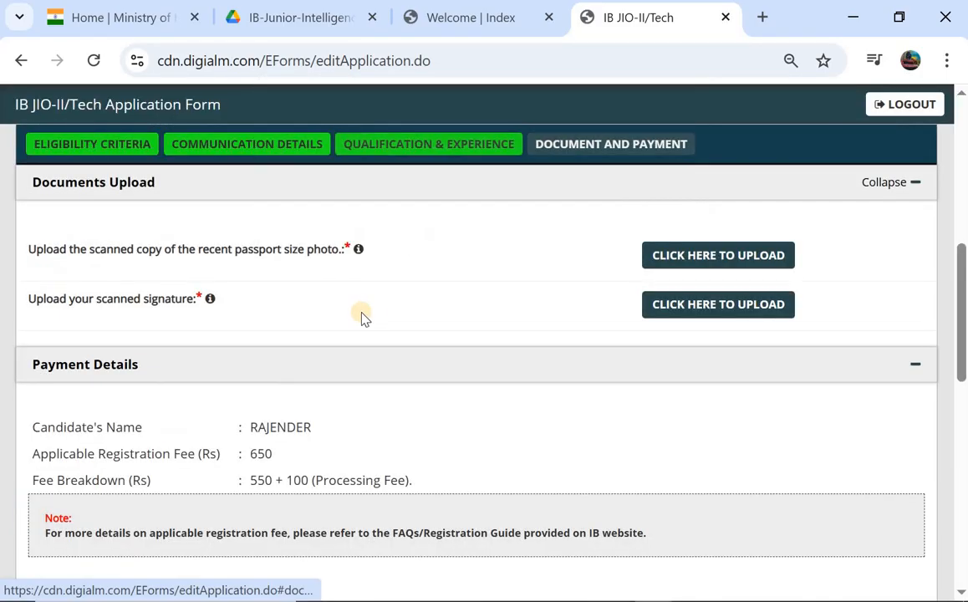
{"action": "scroll", "coordinate": [363, 318], "scroll_direction": "up", "scroll_amount": 2}
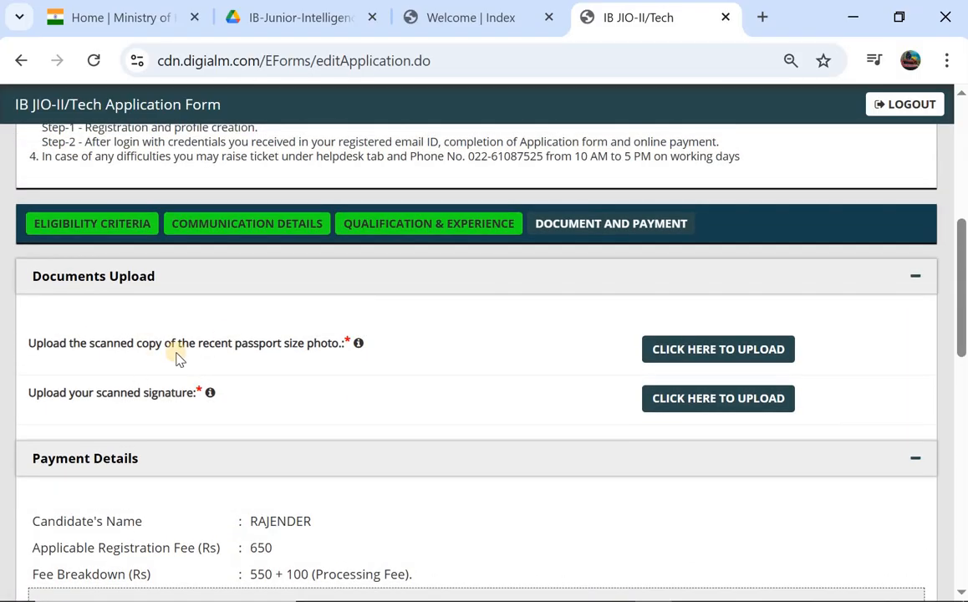
{"action": "left_click", "coordinate": [713, 351]}
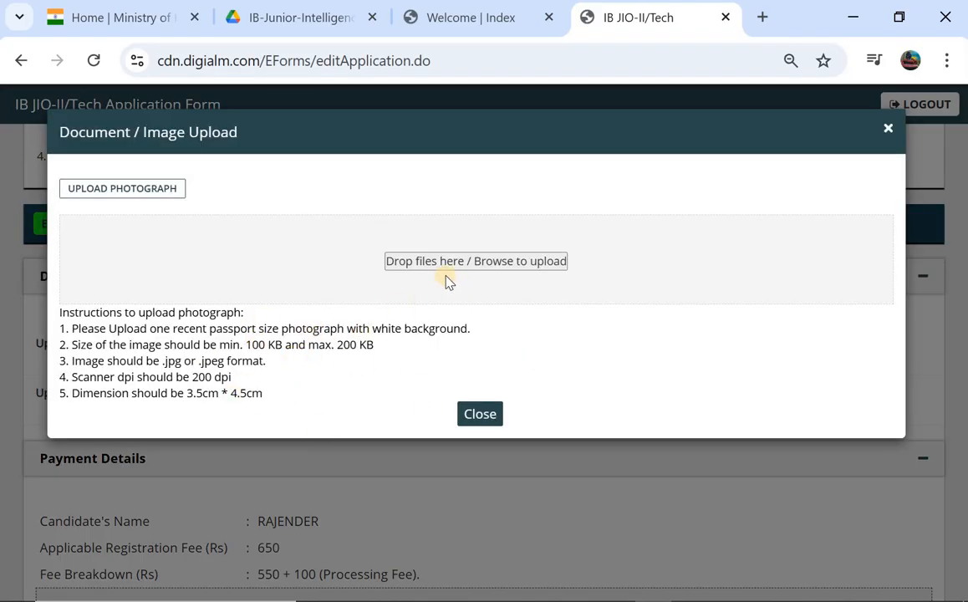
{"action": "left_click", "coordinate": [480, 415]}
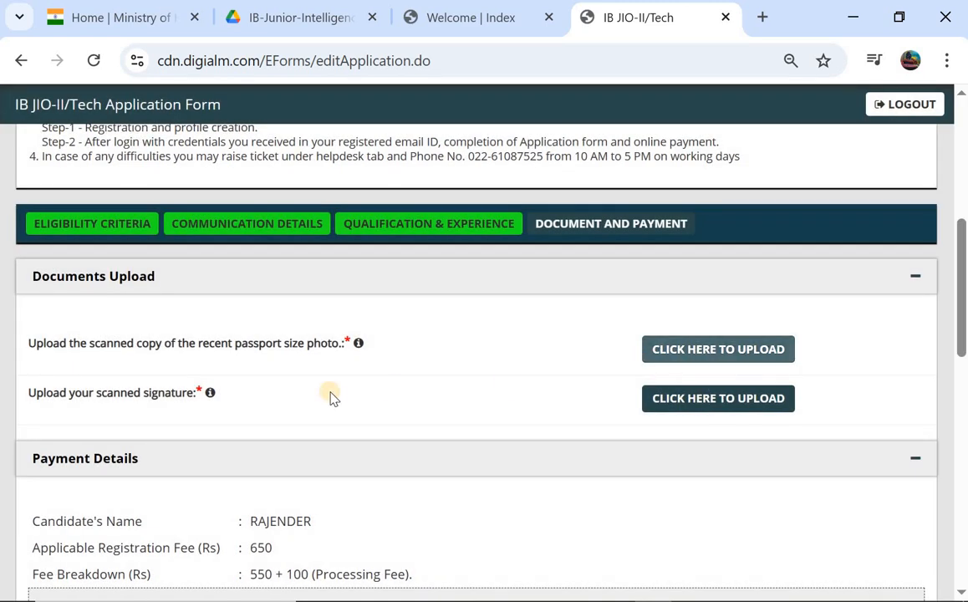
{"action": "left_click", "coordinate": [694, 402]}
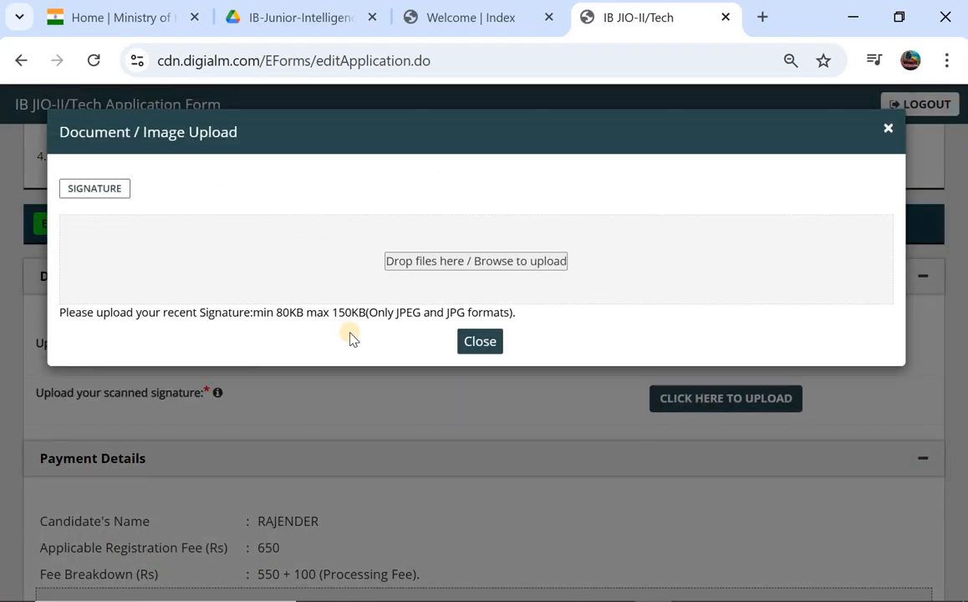
{"action": "left_click", "coordinate": [479, 342]}
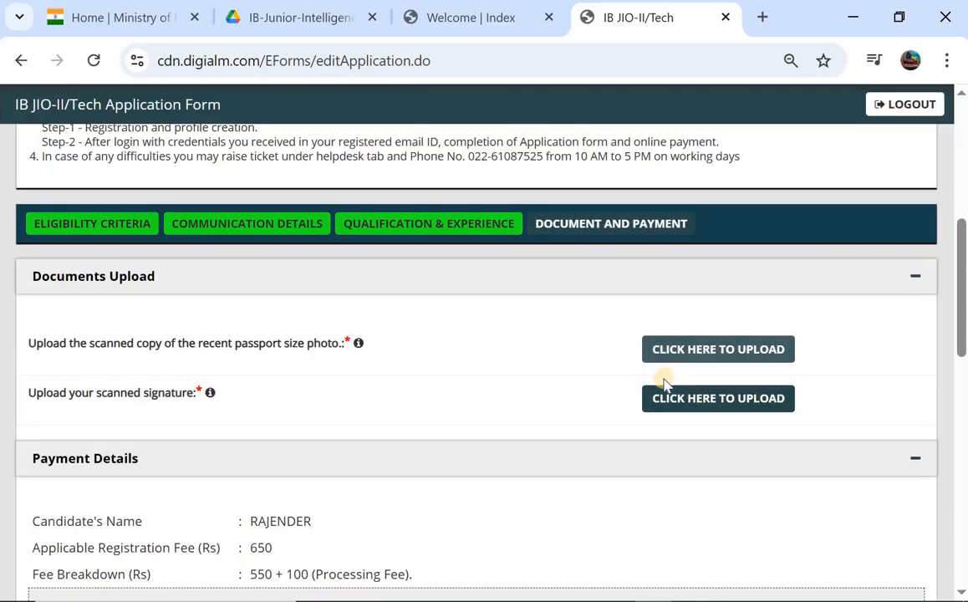
{"action": "scroll", "coordinate": [665, 381], "scroll_direction": "down", "scroll_amount": 3}
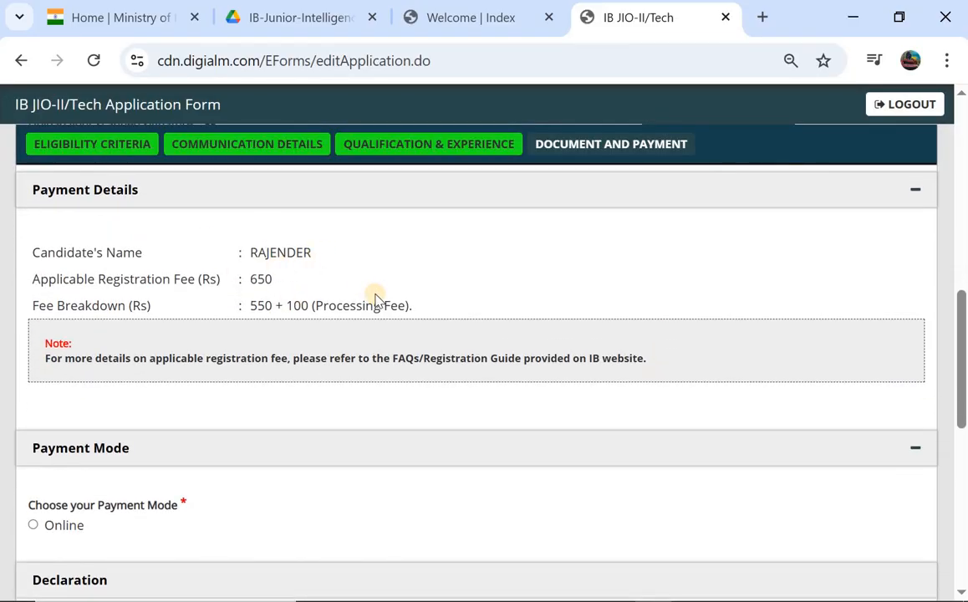
{"action": "scroll", "coordinate": [374, 301], "scroll_direction": "down", "scroll_amount": 2}
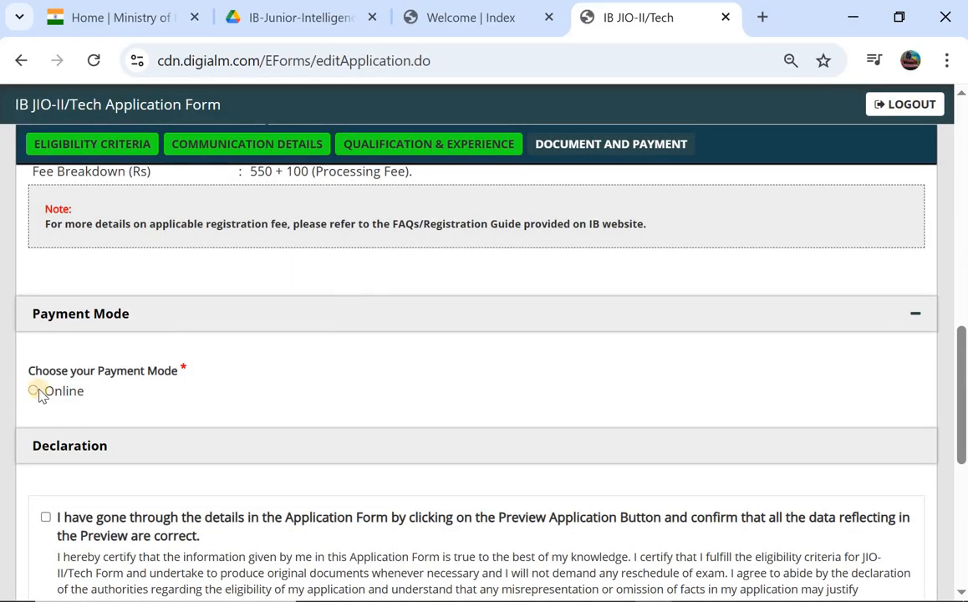
- Choose Online payment and tick the preview, truthfulness, advertisement-conditions and I Agree declarations
{"action": "left_click", "coordinate": [34, 391]}
{"action": "scroll", "coordinate": [34, 391], "scroll_direction": "down", "scroll_amount": 2}
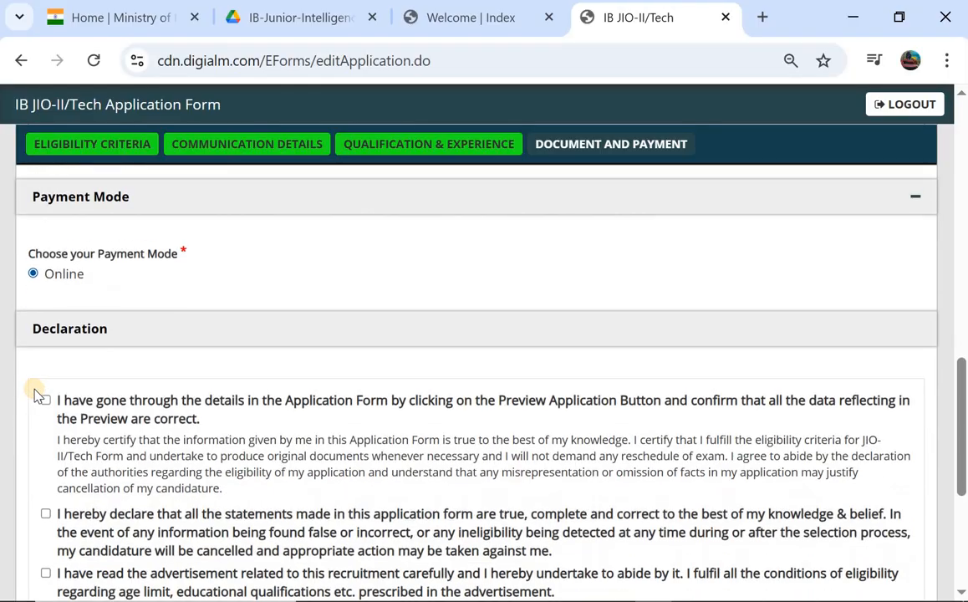
{"action": "left_click", "coordinate": [46, 391]}
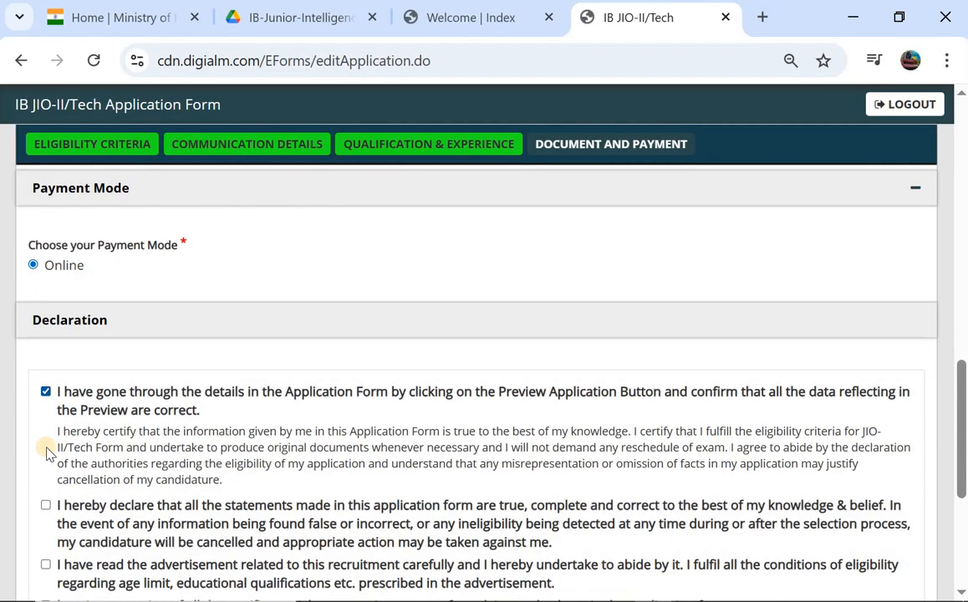
{"action": "left_click", "coordinate": [45, 505]}
{"action": "scroll", "coordinate": [38, 376], "scroll_direction": "down", "scroll_amount": 3}
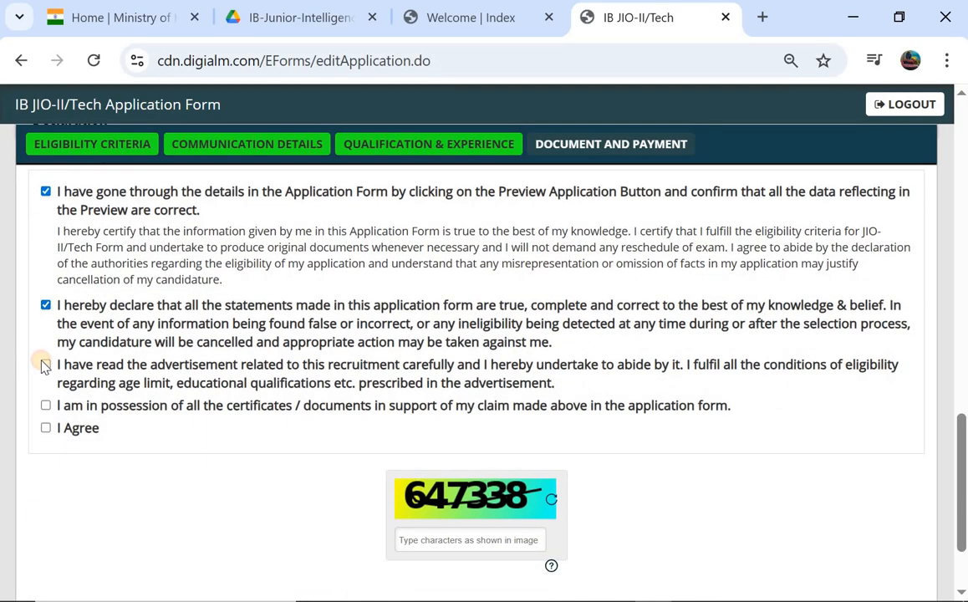
{"action": "left_click", "coordinate": [45, 365]}
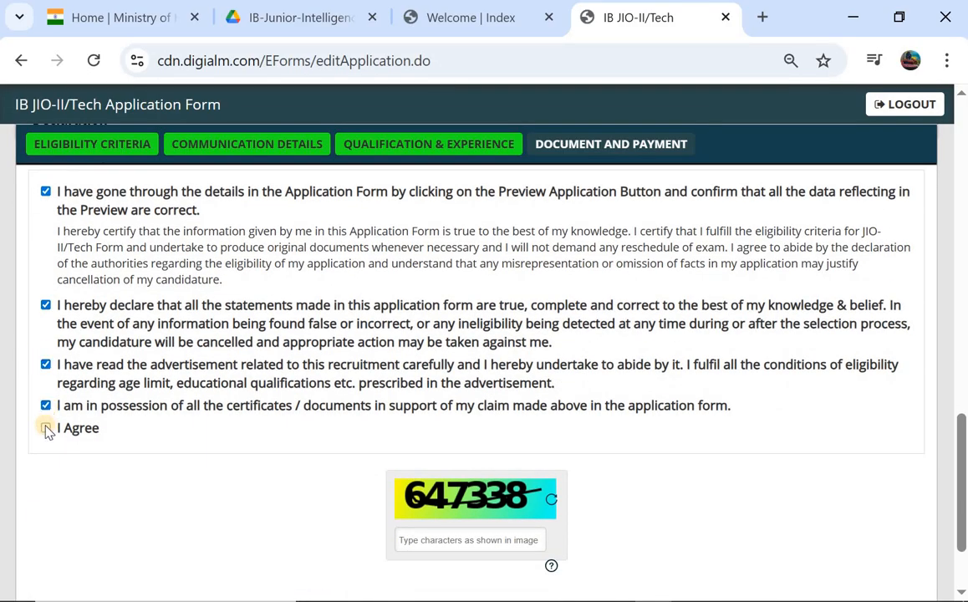
{"action": "left_click", "coordinate": [45, 427]}
{"action": "scroll", "coordinate": [174, 432], "scroll_direction": "down", "scroll_amount": 2}
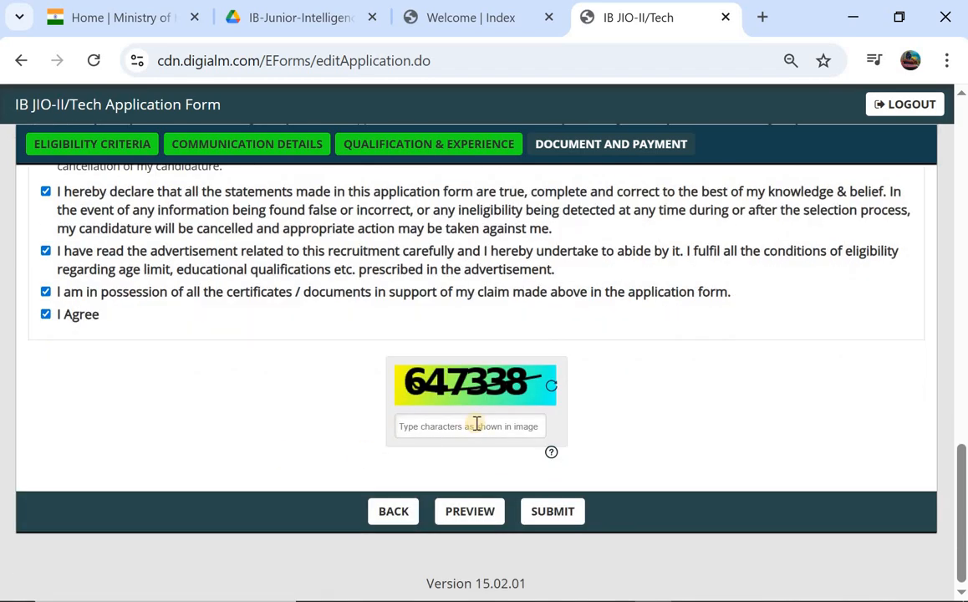
{"action": "left_click", "coordinate": [470, 522]}
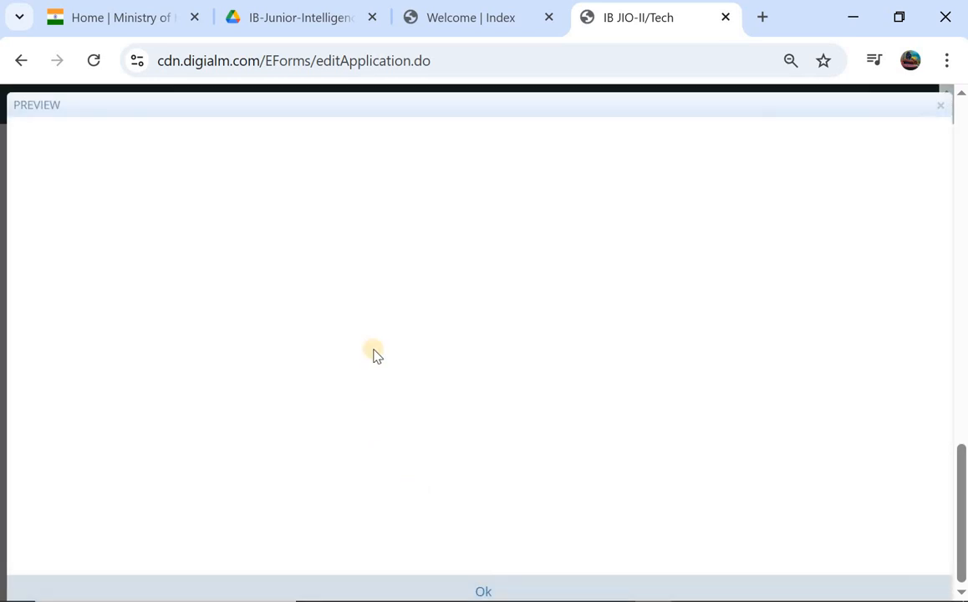
{"action": "scroll", "coordinate": [374, 355], "scroll_direction": "down", "scroll_amount": 15}
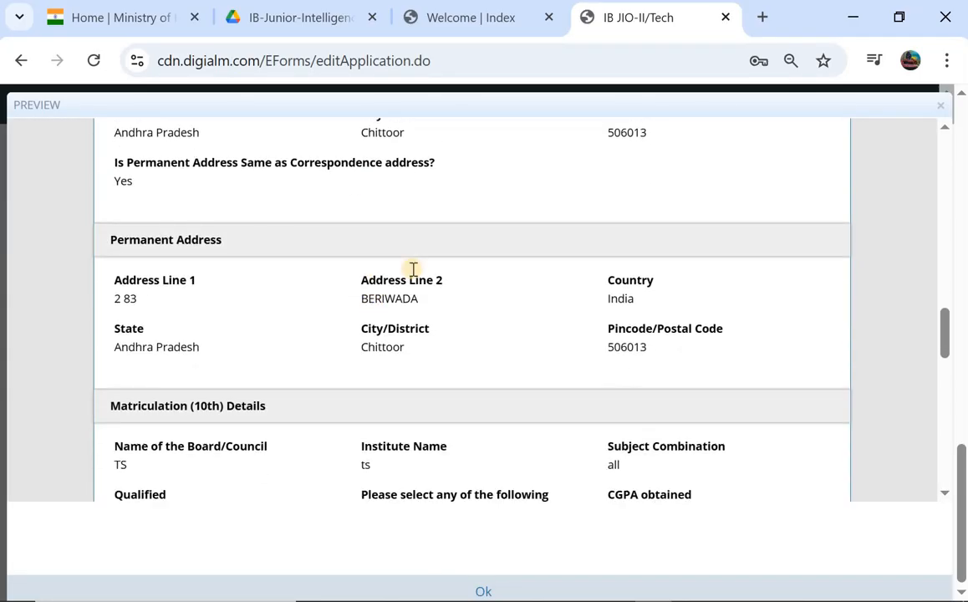
{"action": "scroll", "coordinate": [416, 275], "scroll_direction": "down", "scroll_amount": 10}
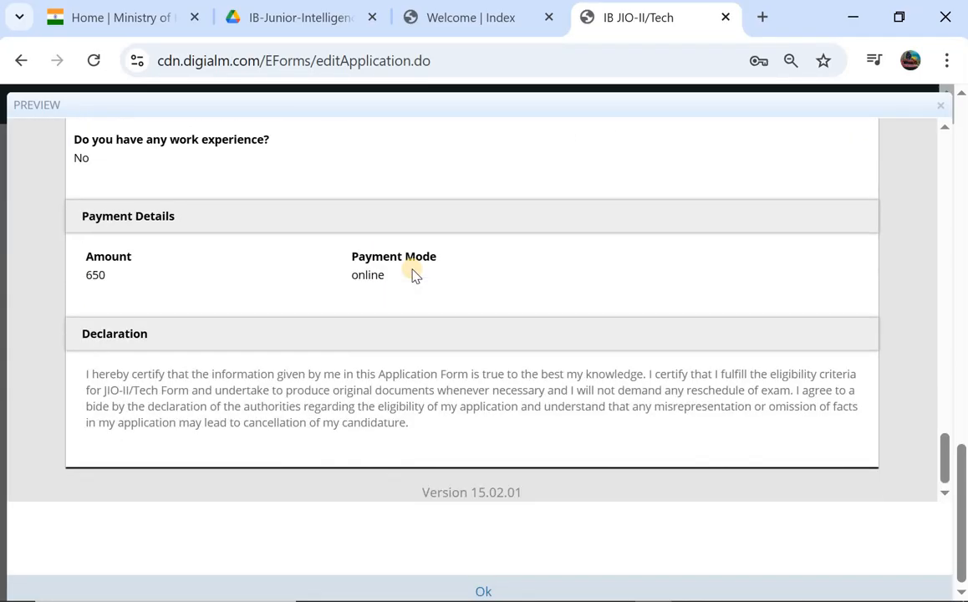
{"action": "scroll", "coordinate": [415, 275], "scroll_direction": "up", "scroll_amount": 15}
{"action": "scroll", "coordinate": [416, 275], "scroll_direction": "down", "scroll_amount": 10}
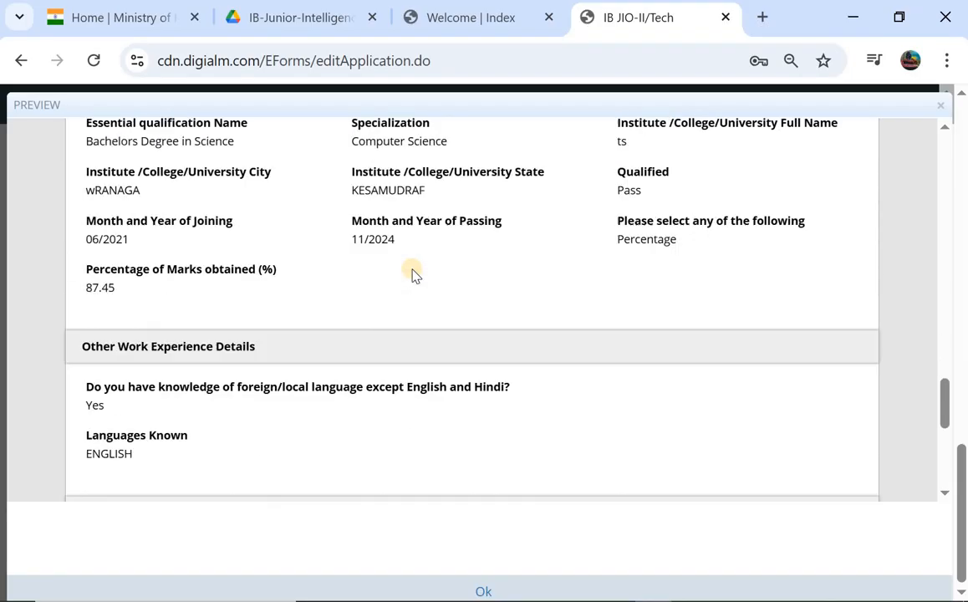
{"action": "scroll", "coordinate": [415, 275], "scroll_direction": "down", "scroll_amount": 5}
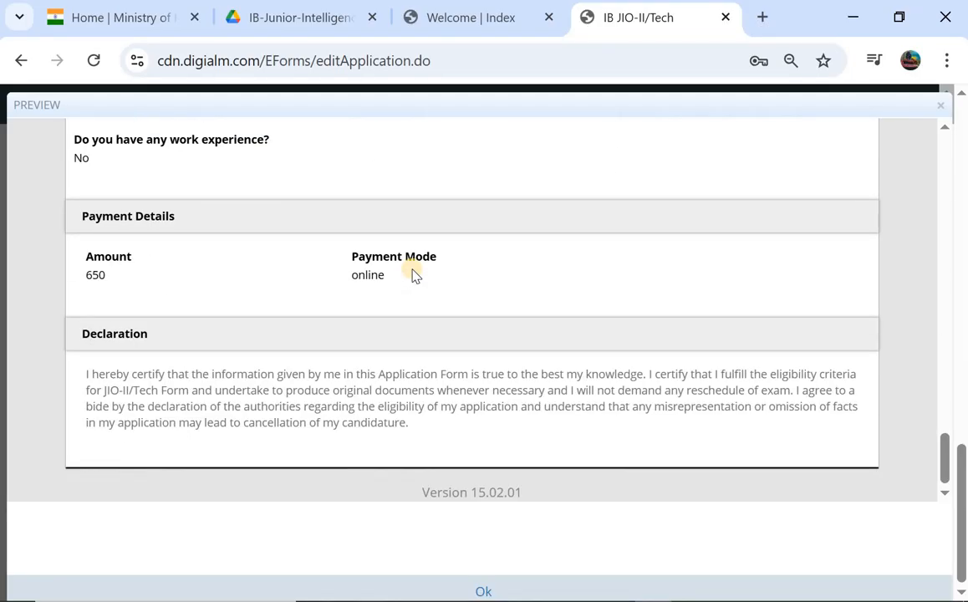
{"action": "scroll", "coordinate": [415, 275], "scroll_direction": "up", "scroll_amount": 15}
{"action": "scroll", "coordinate": [415, 275], "scroll_direction": "down", "scroll_amount": 12}
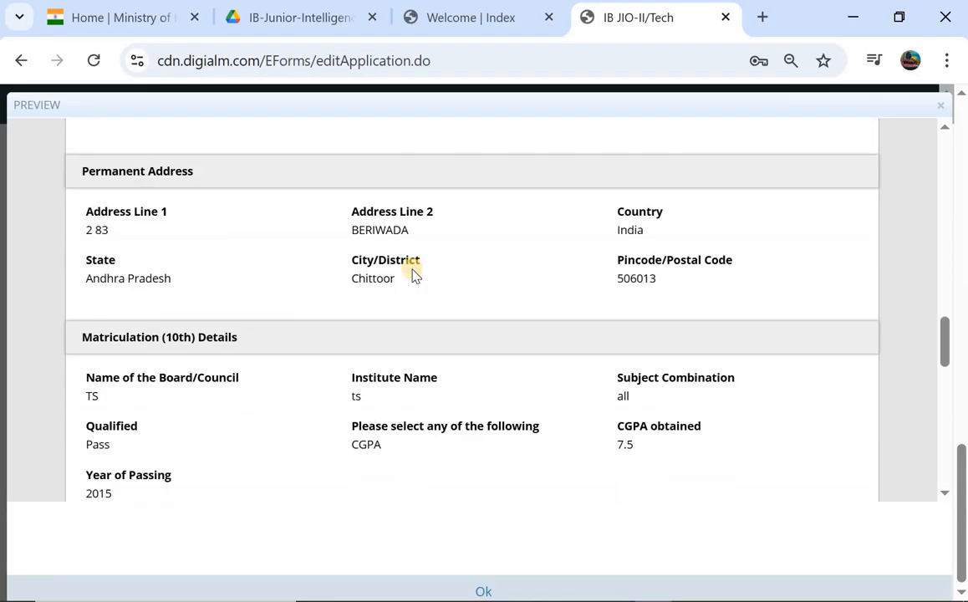
{"action": "scroll", "coordinate": [416, 275], "scroll_direction": "down", "scroll_amount": 3}
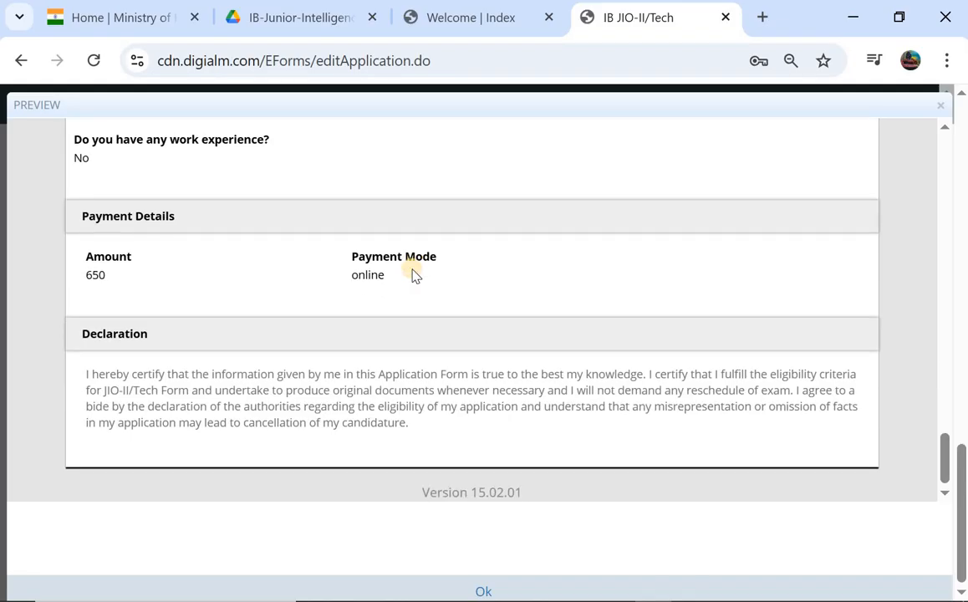
{"action": "left_click", "coordinate": [483, 592]}
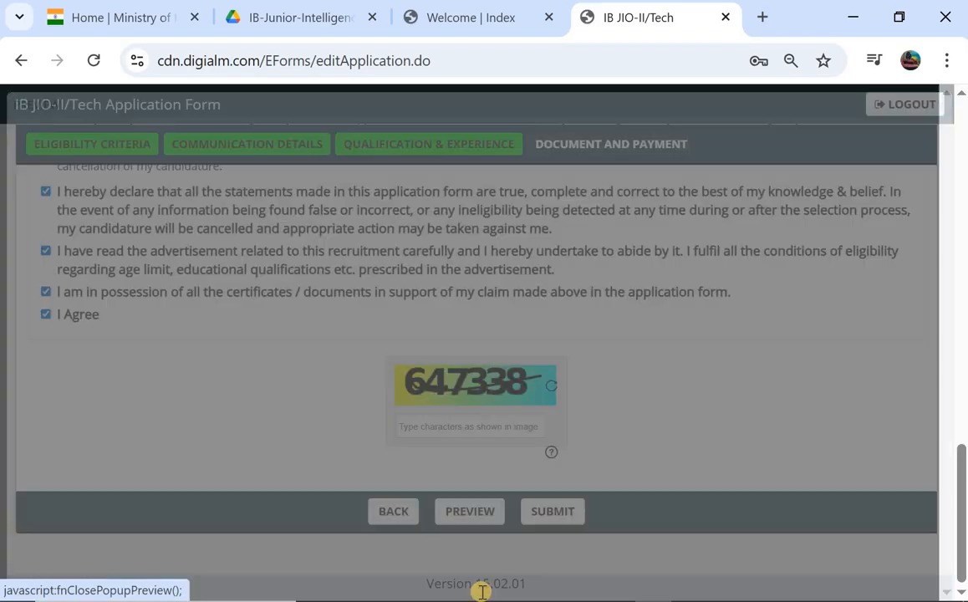
- Submit the application and agree to the personal-data terms to reach SBI ePay Lite
{"action": "scroll", "coordinate": [381, 337], "scroll_direction": "up", "scroll_amount": 15}
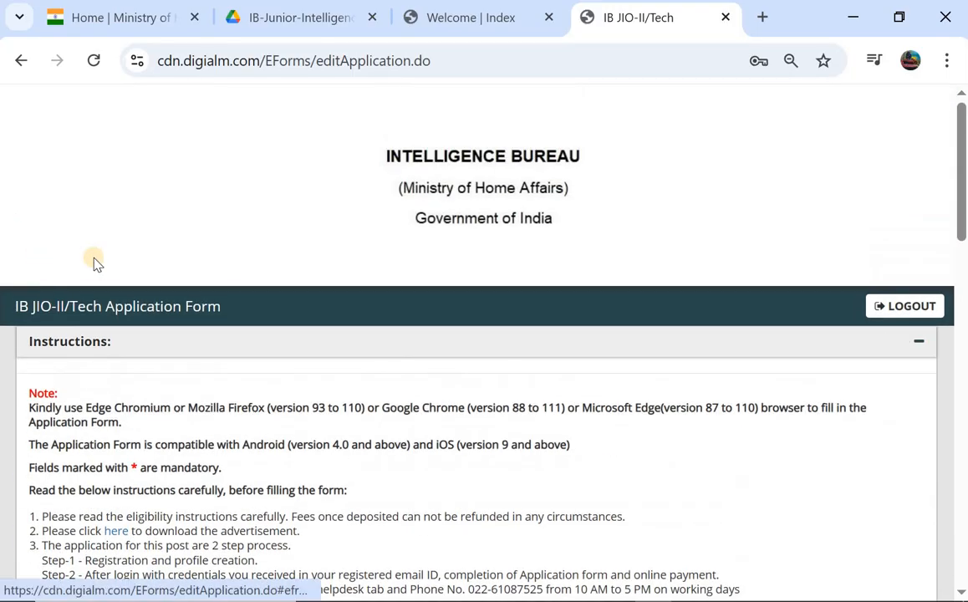
{"action": "scroll", "coordinate": [96, 262], "scroll_direction": "down", "scroll_amount": 7}
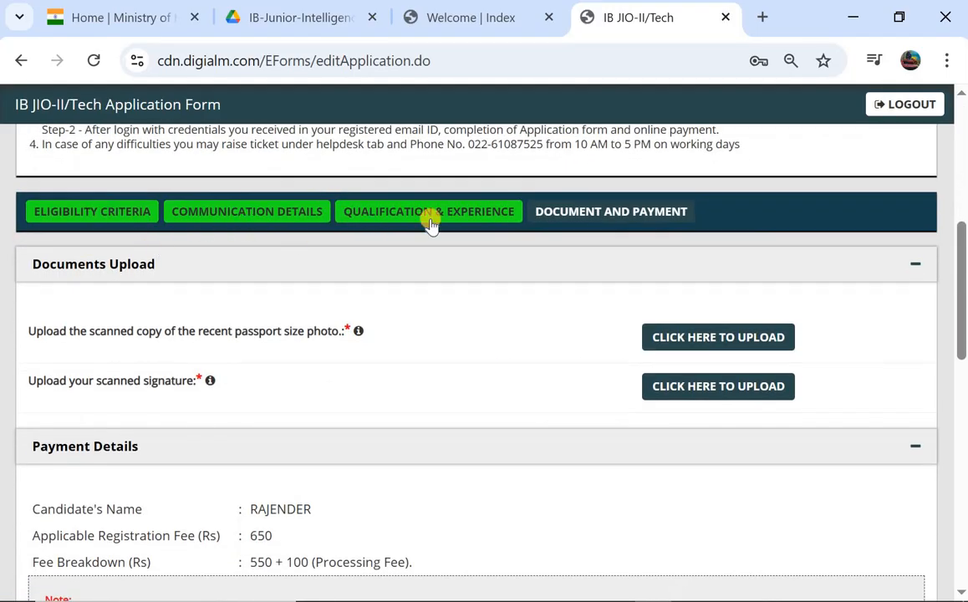
{"action": "scroll", "coordinate": [52, 373], "scroll_direction": "down", "scroll_amount": 10}
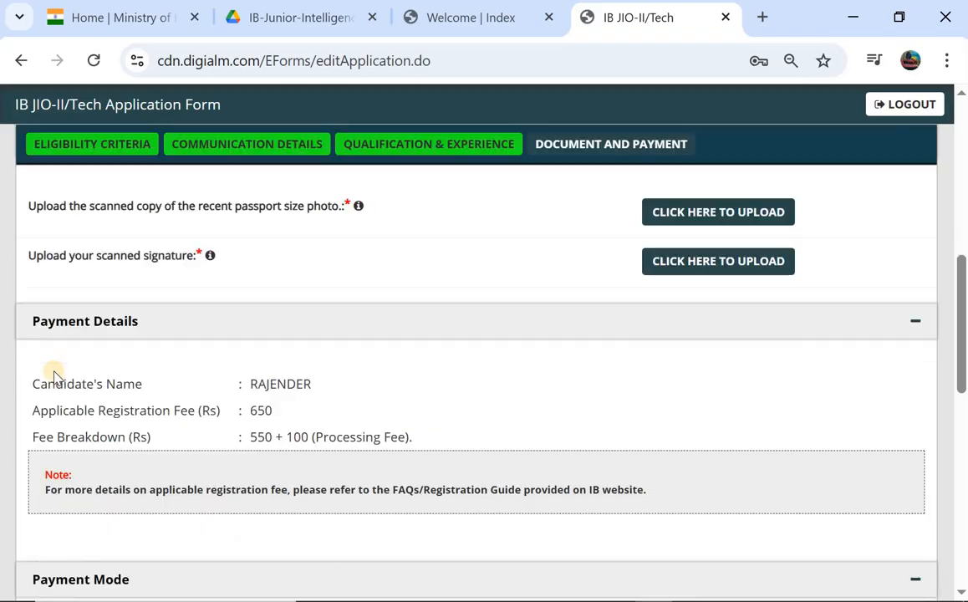
{"action": "scroll", "coordinate": [345, 269], "scroll_direction": "up", "scroll_amount": 1}
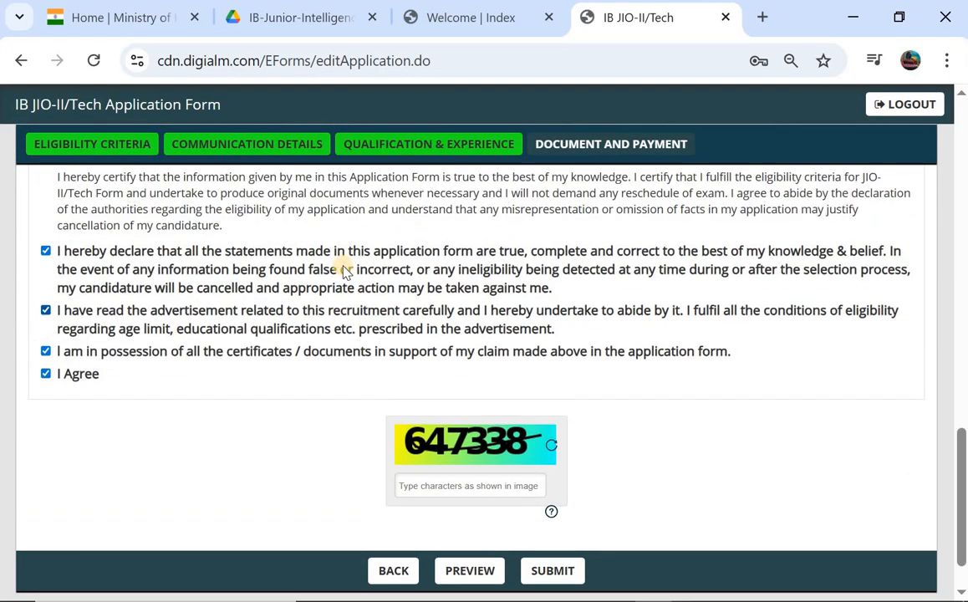
{"action": "scroll", "coordinate": [375, 334], "scroll_direction": "down", "scroll_amount": 1}
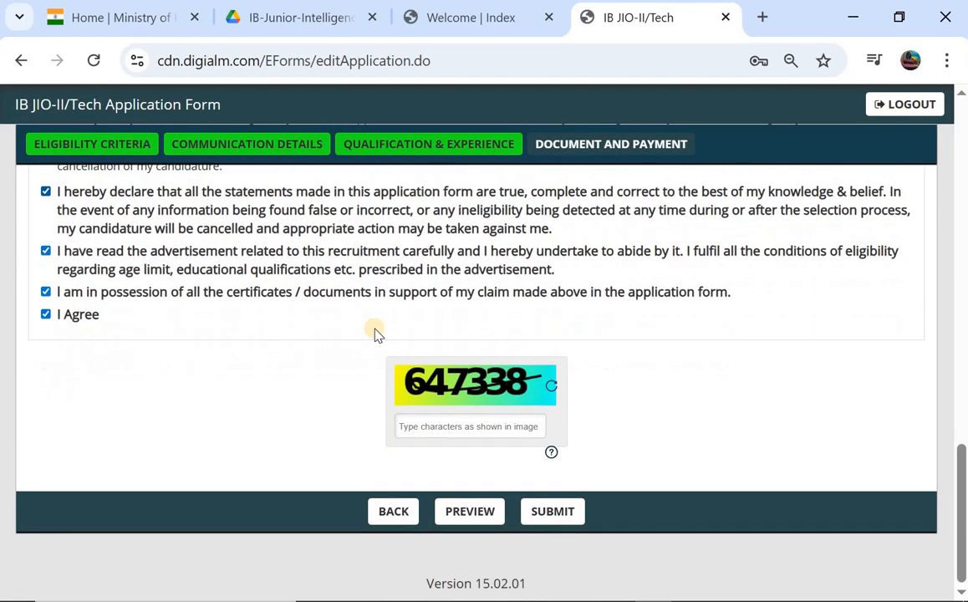
{"action": "left_click", "coordinate": [549, 512]}
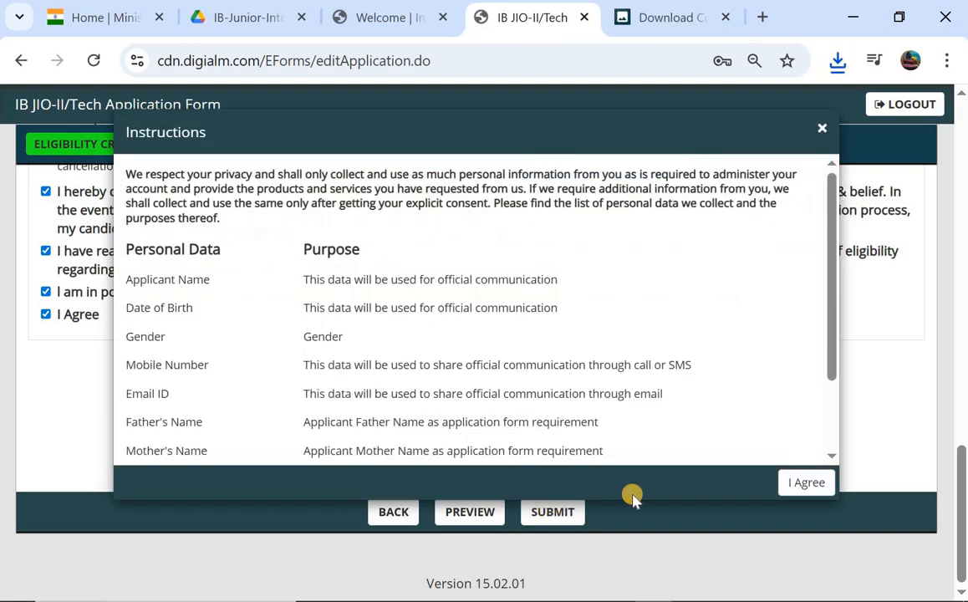
{"action": "left_click", "coordinate": [805, 483]}
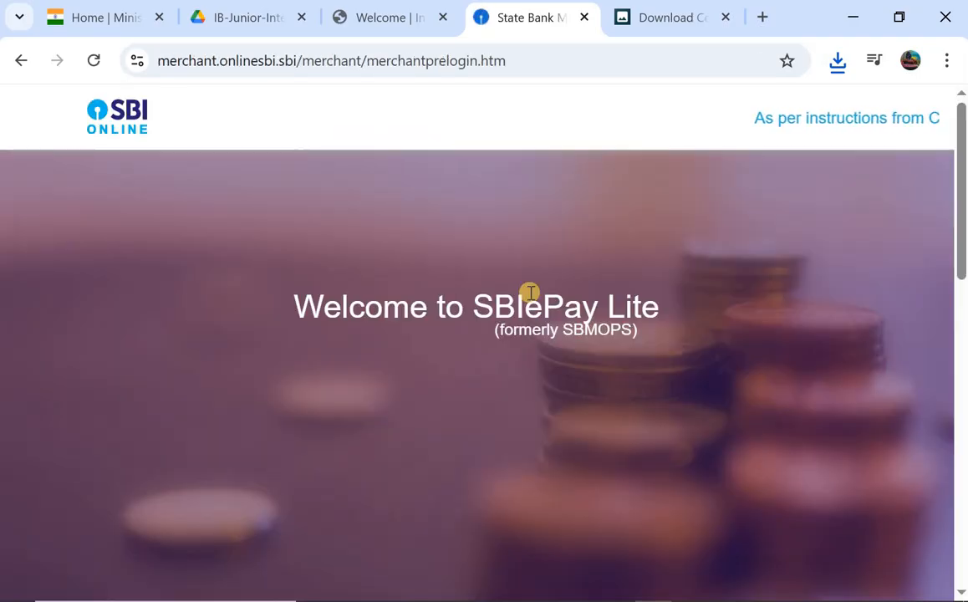
- Pay via Other Bank Net Banking and confirm the ₹650 payment on both pages
{"action": "scroll", "coordinate": [452, 316], "scroll_direction": "down", "scroll_amount": 3}
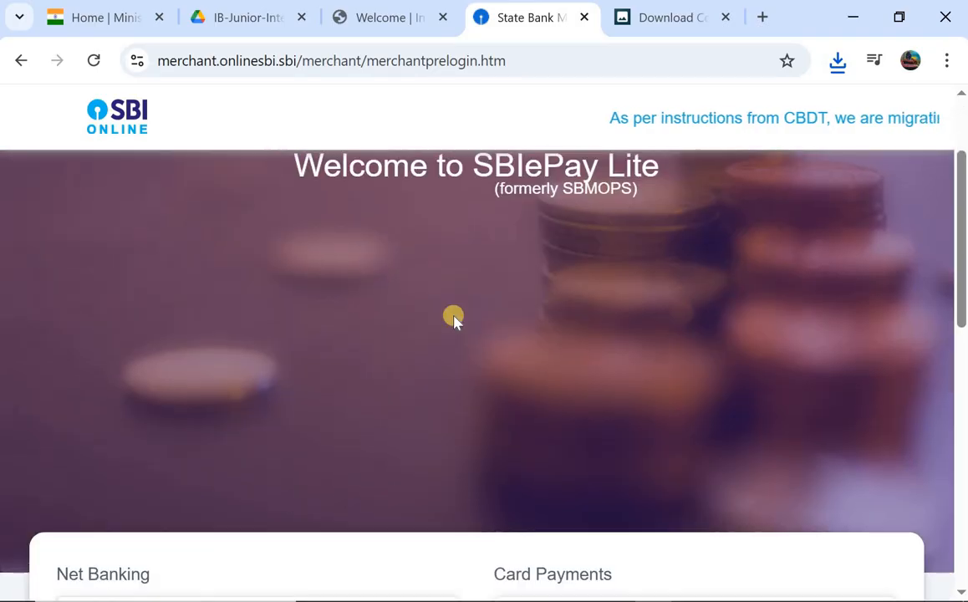
{"action": "scroll", "coordinate": [454, 320], "scroll_direction": "down", "scroll_amount": 3}
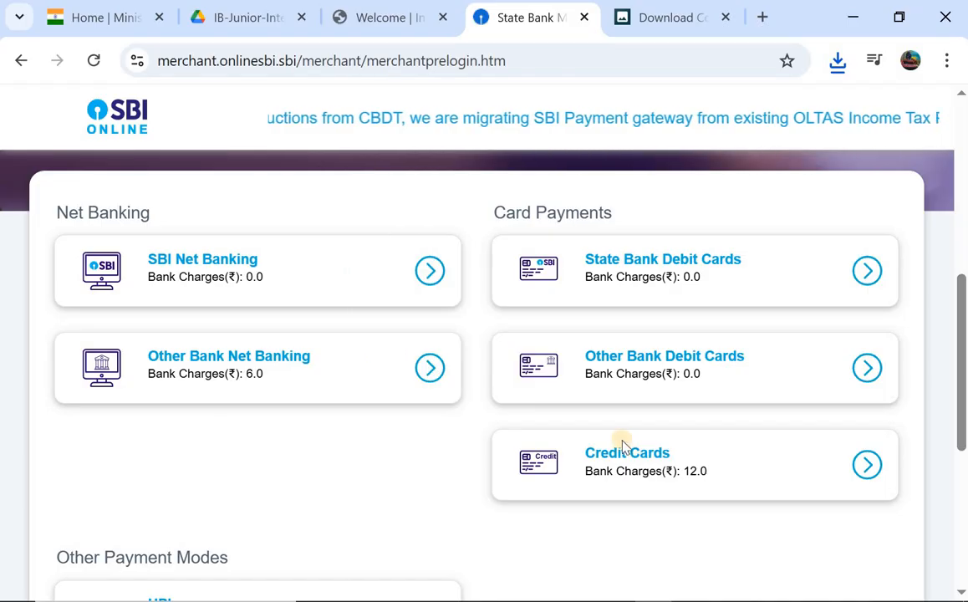
{"action": "left_click", "coordinate": [438, 362]}
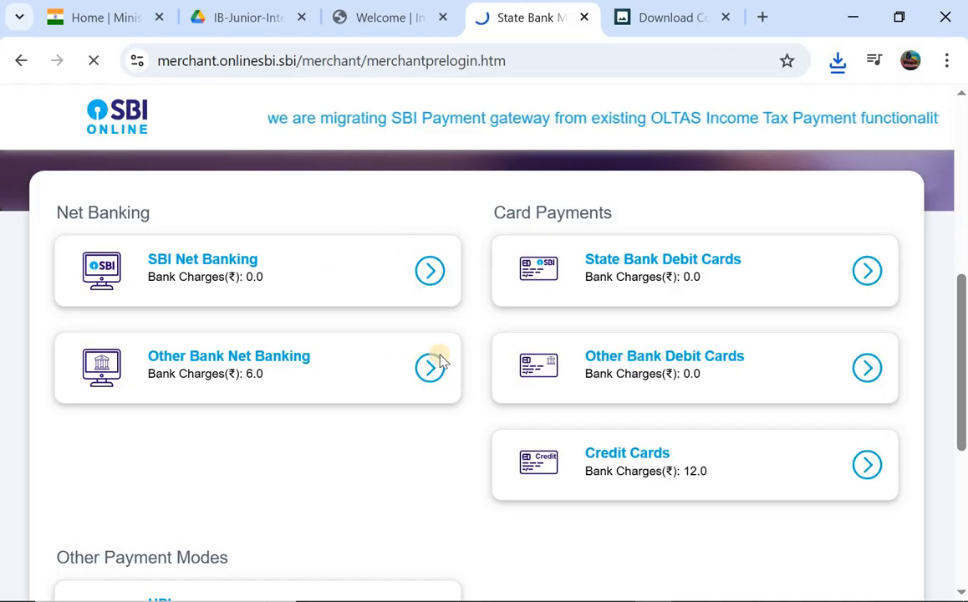
{"action": "scroll", "coordinate": [225, 364], "scroll_direction": "down", "scroll_amount": 5}
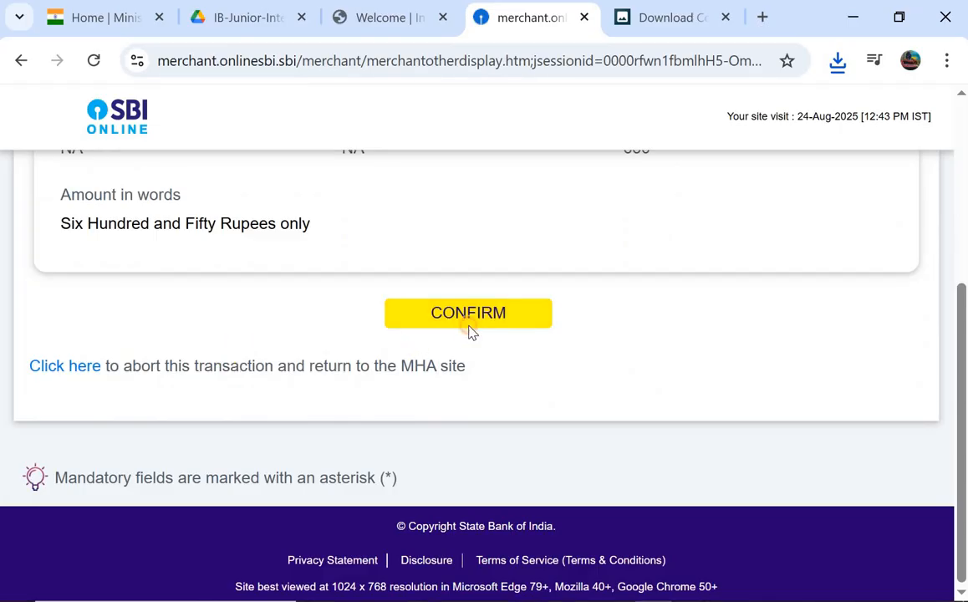
{"action": "left_click", "coordinate": [468, 314]}
{"action": "scroll", "coordinate": [471, 332], "scroll_direction": "down", "scroll_amount": 4}
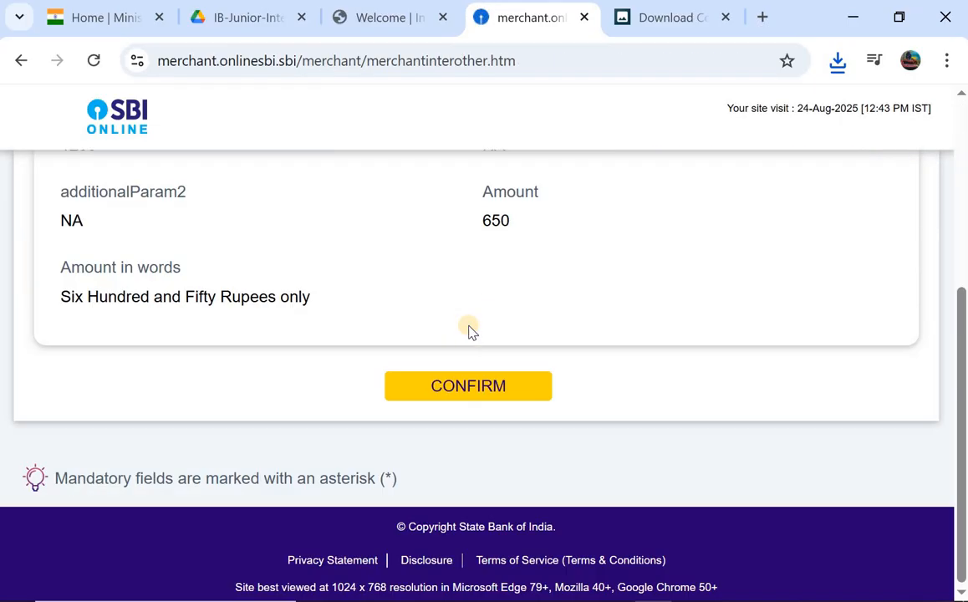
{"action": "left_click", "coordinate": [443, 392]}
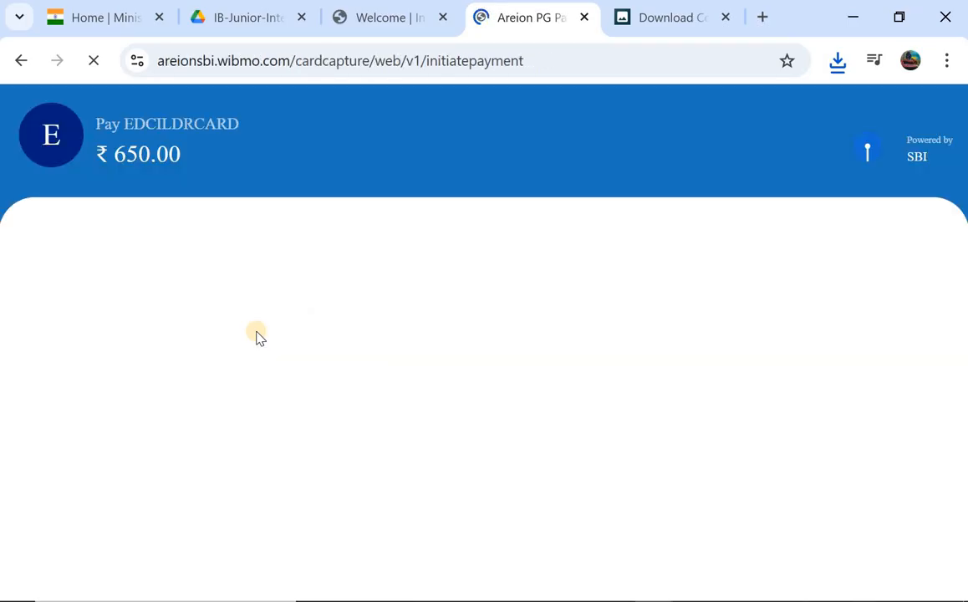
- Review the empty card details form for the ₹650.00 payment, then go back
{"action": "scroll", "coordinate": [258, 334], "scroll_direction": "down", "scroll_amount": 1}
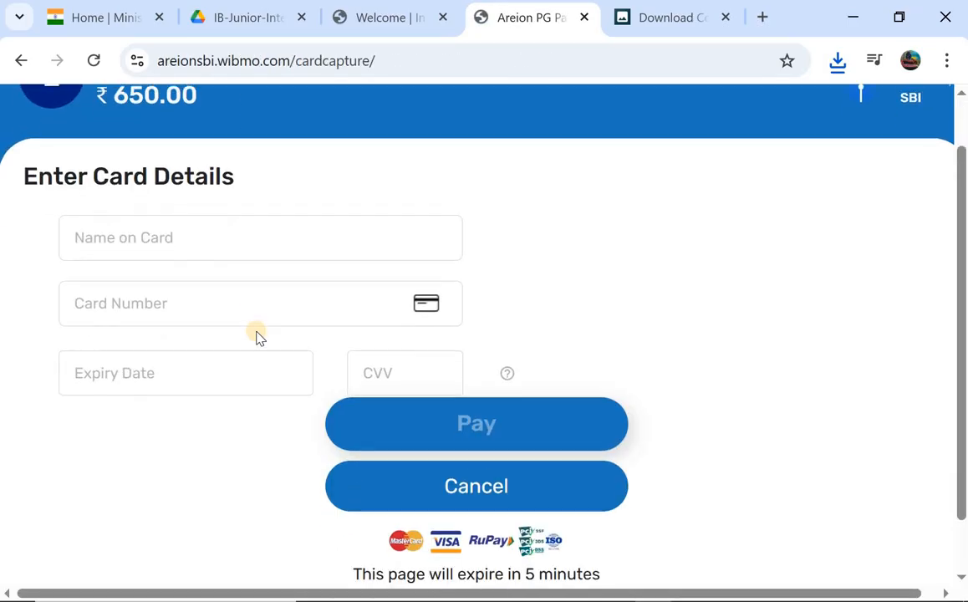
{"action": "scroll", "coordinate": [258, 332], "scroll_direction": "down", "scroll_amount": 1}
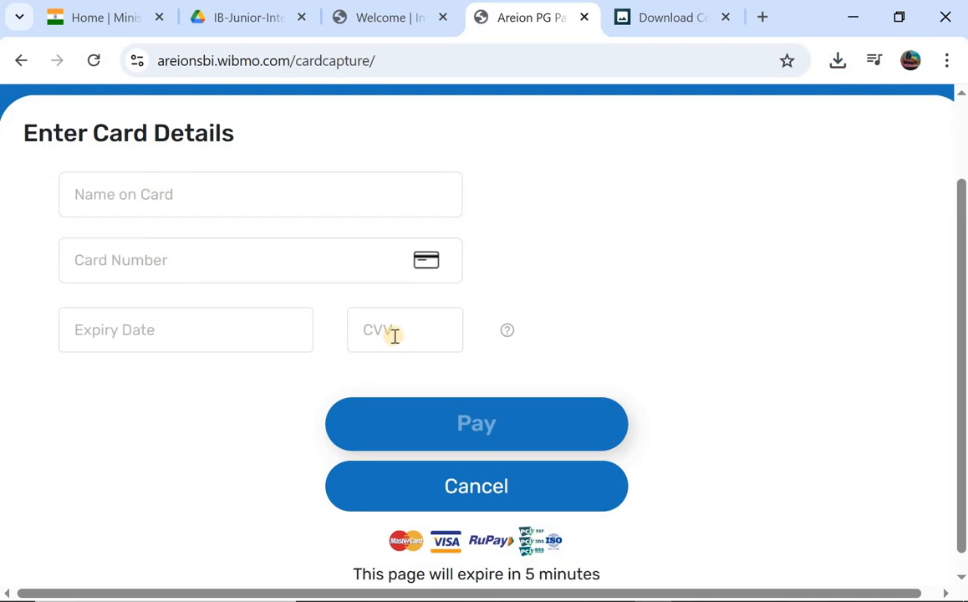
{"action": "scroll", "coordinate": [432, 406], "scroll_direction": "down", "scroll_amount": 1}
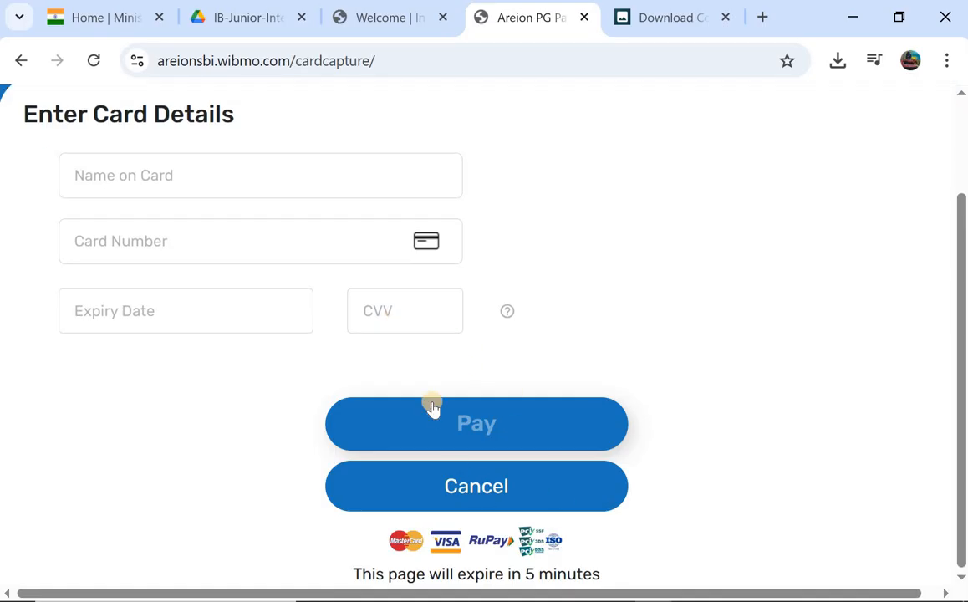
{"action": "scroll", "coordinate": [432, 405], "scroll_direction": "up", "scroll_amount": 3}
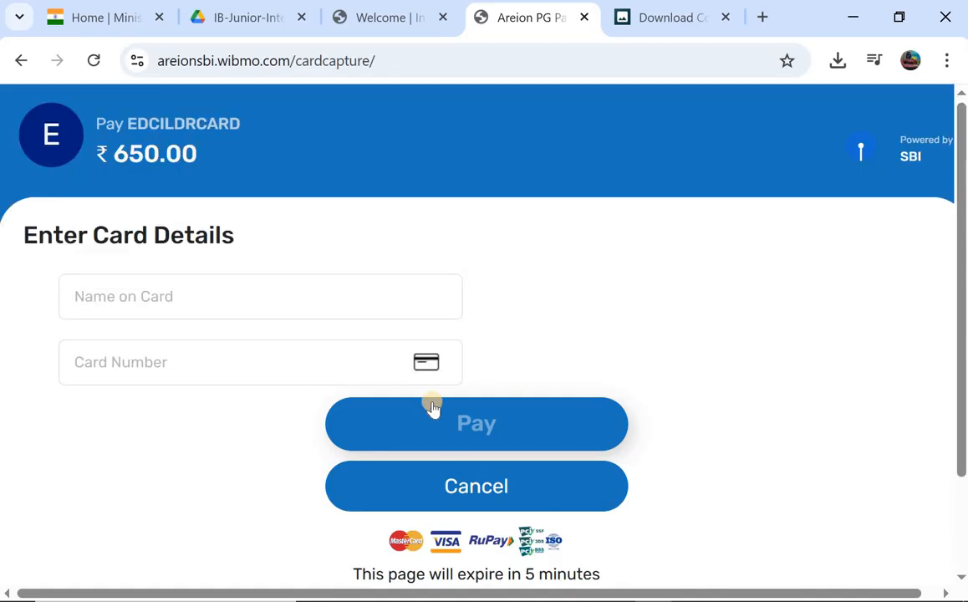
{"action": "left_click", "coordinate": [11, 67]}
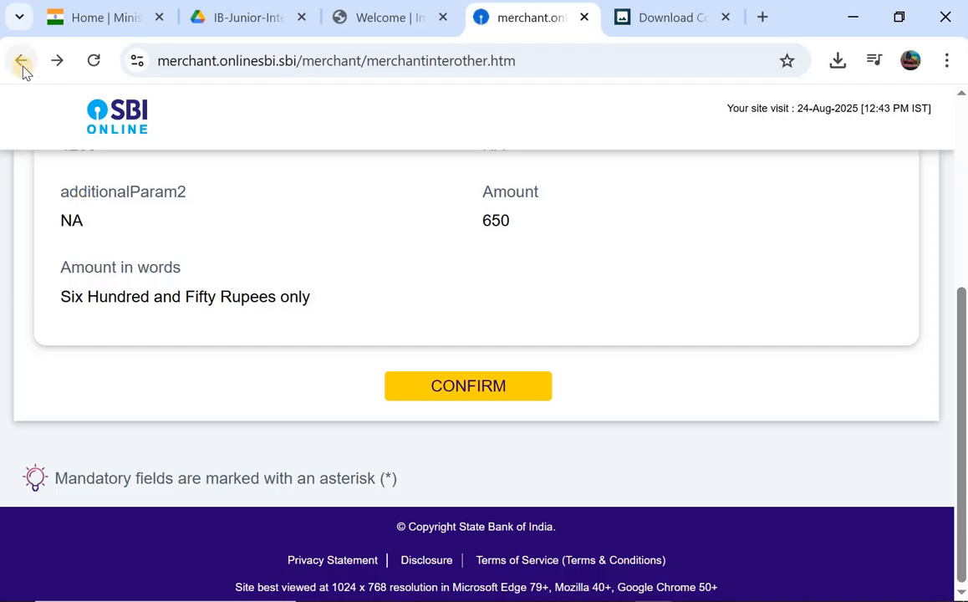
- Return to the payment options, try UPI, then leave the error page for the options list
{"action": "left_click", "coordinate": [23, 67]}
{"action": "left_click", "coordinate": [22, 67]}
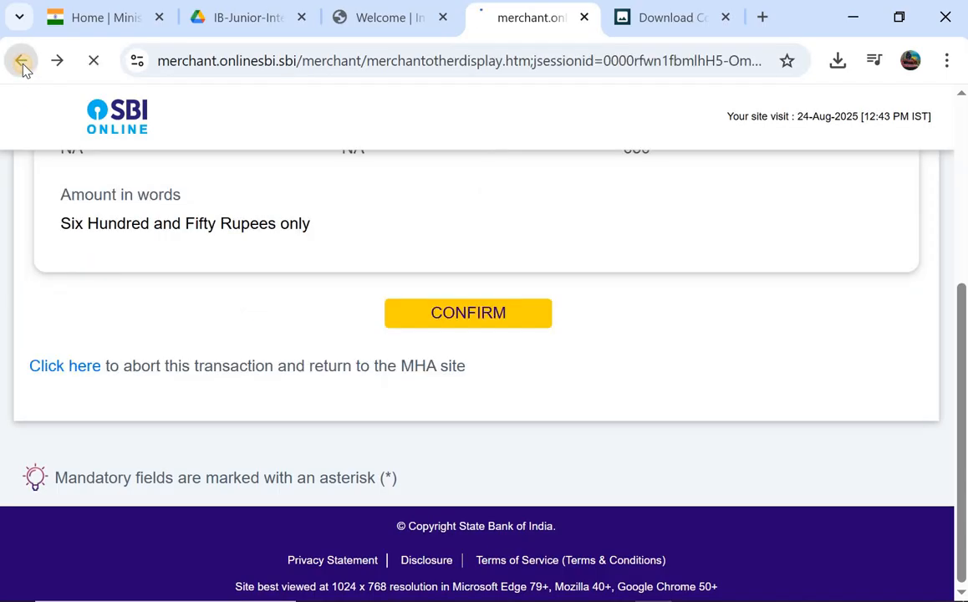
{"action": "scroll", "coordinate": [192, 298], "scroll_direction": "down", "scroll_amount": 4}
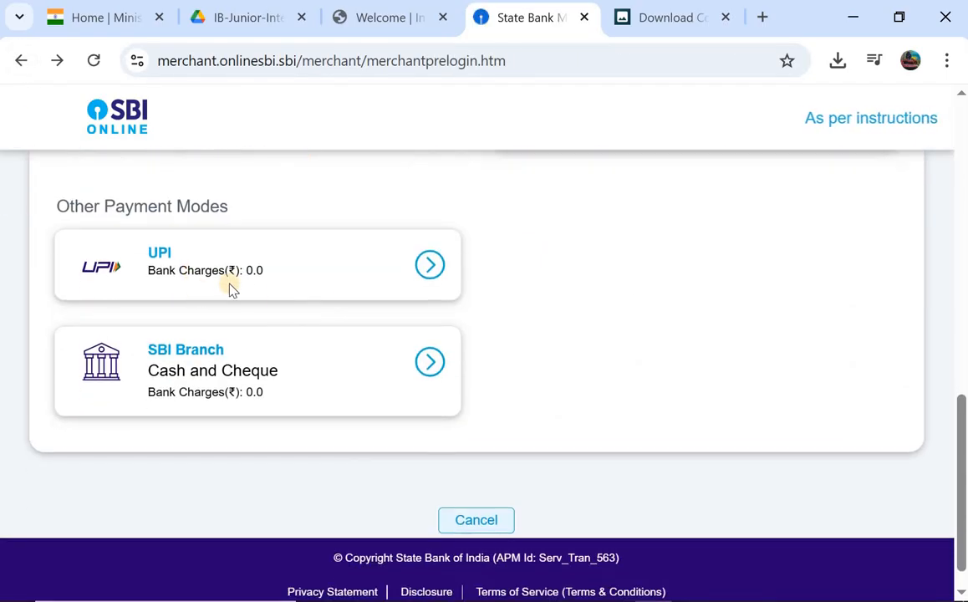
{"action": "left_click", "coordinate": [335, 286]}
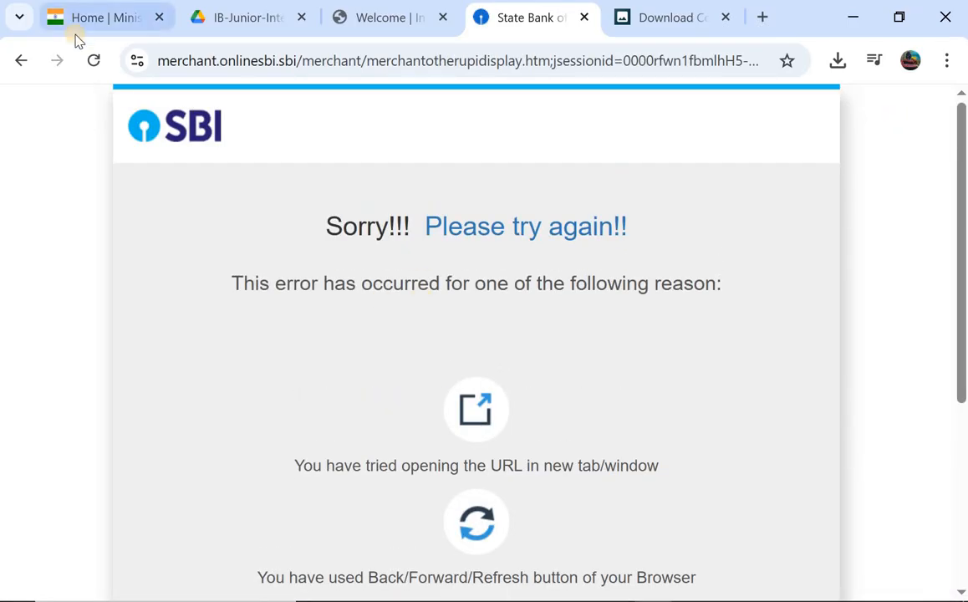
{"action": "left_click", "coordinate": [25, 61]}
{"action": "scroll", "coordinate": [257, 319], "scroll_direction": "up", "scroll_amount": 2}
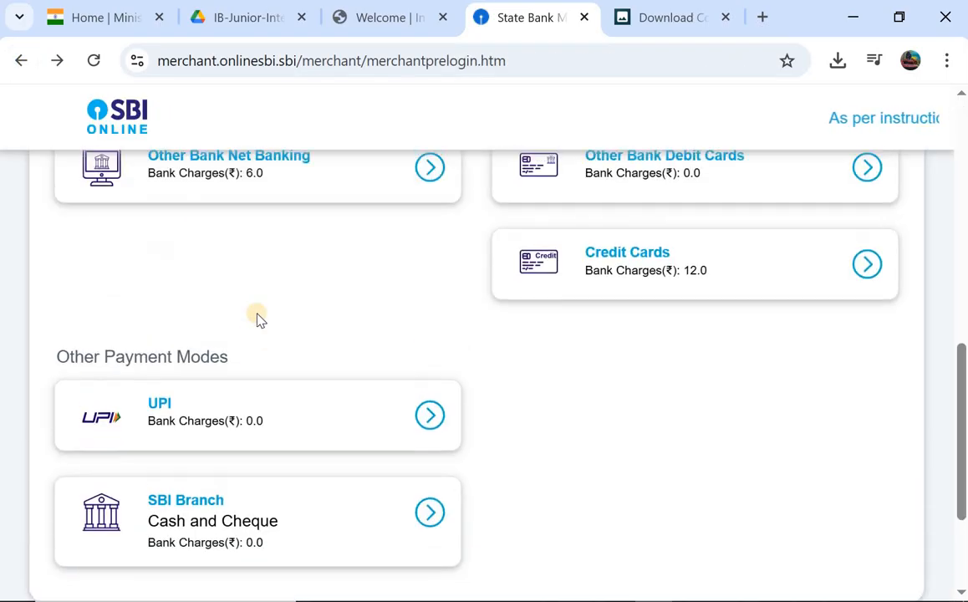
{"action": "scroll", "coordinate": [257, 319], "scroll_direction": "up", "scroll_amount": 3}
{"action": "scroll", "coordinate": [257, 320], "scroll_direction": "down", "scroll_amount": 1}
{"action": "scroll", "coordinate": [257, 318], "scroll_direction": "up", "scroll_amount": 3}
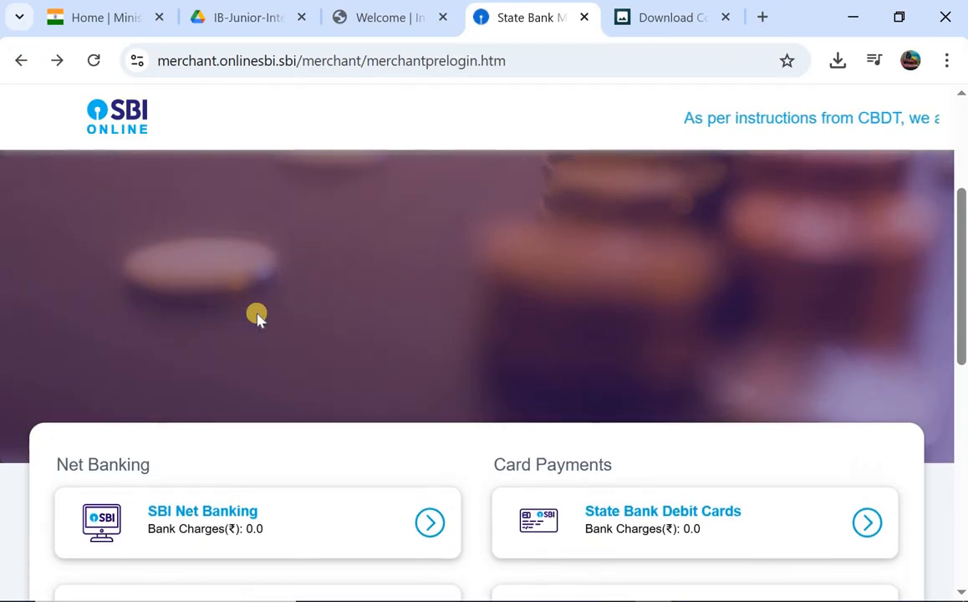
{"action": "scroll", "coordinate": [256, 318], "scroll_direction": "up", "scroll_amount": 3}
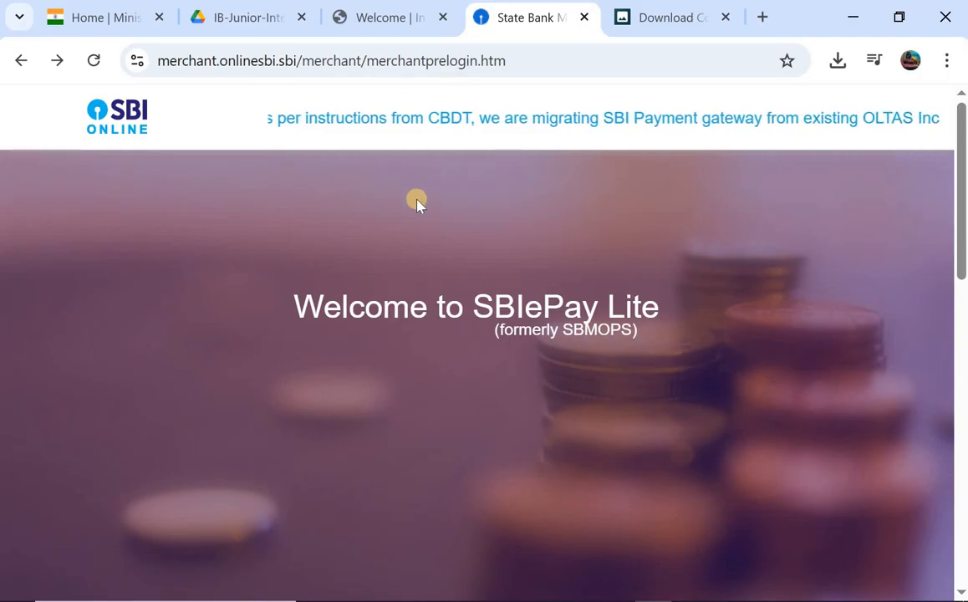
- Switch to the IB notification PDF in Google Drive and scroll back to page 1
{"action": "left_click", "coordinate": [387, 20]}
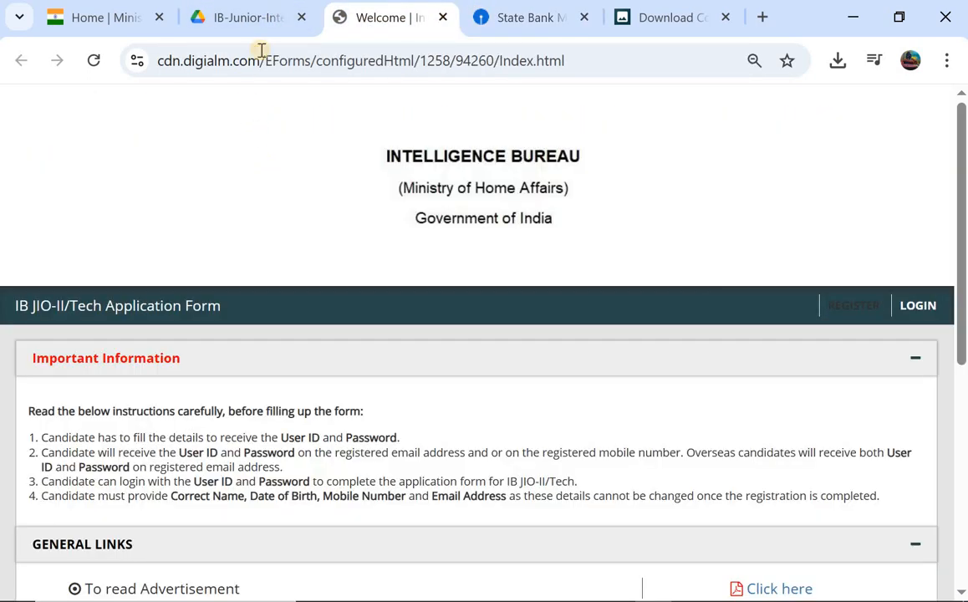
{"action": "left_click", "coordinate": [247, 17]}
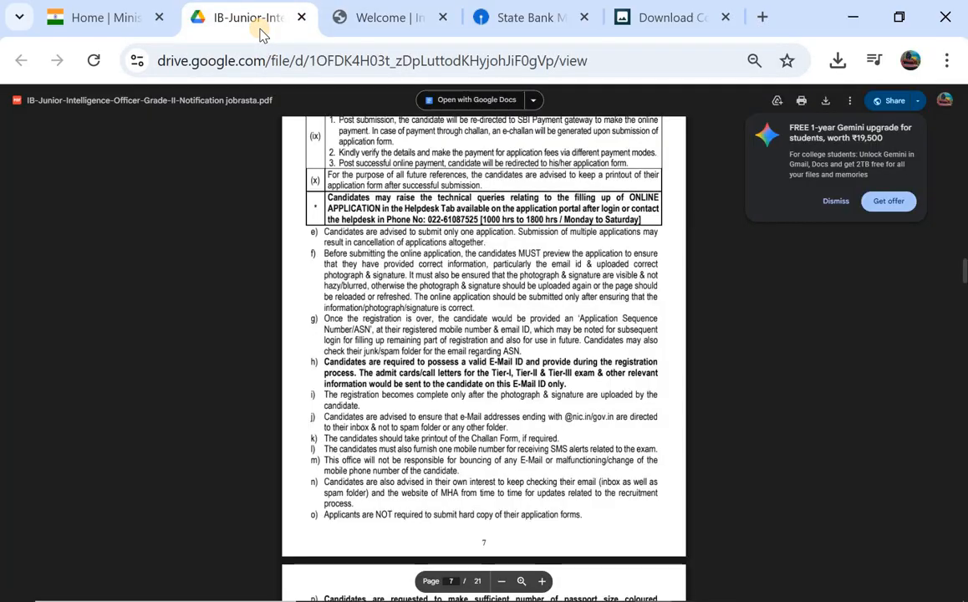
{"action": "scroll", "coordinate": [531, 334], "scroll_direction": "up", "scroll_amount": 3}
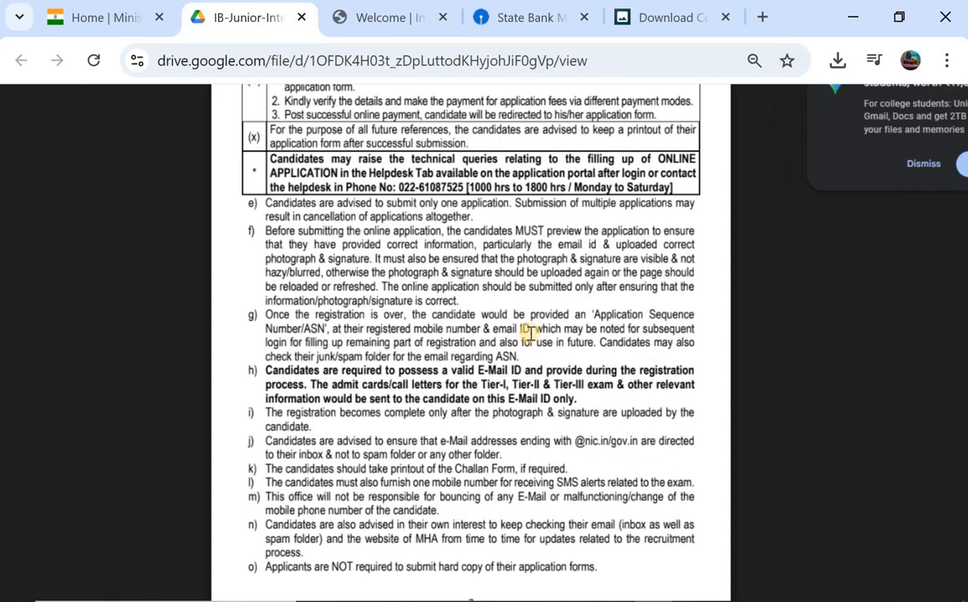
{"action": "scroll", "coordinate": [530, 334], "scroll_direction": "up", "scroll_amount": 10}
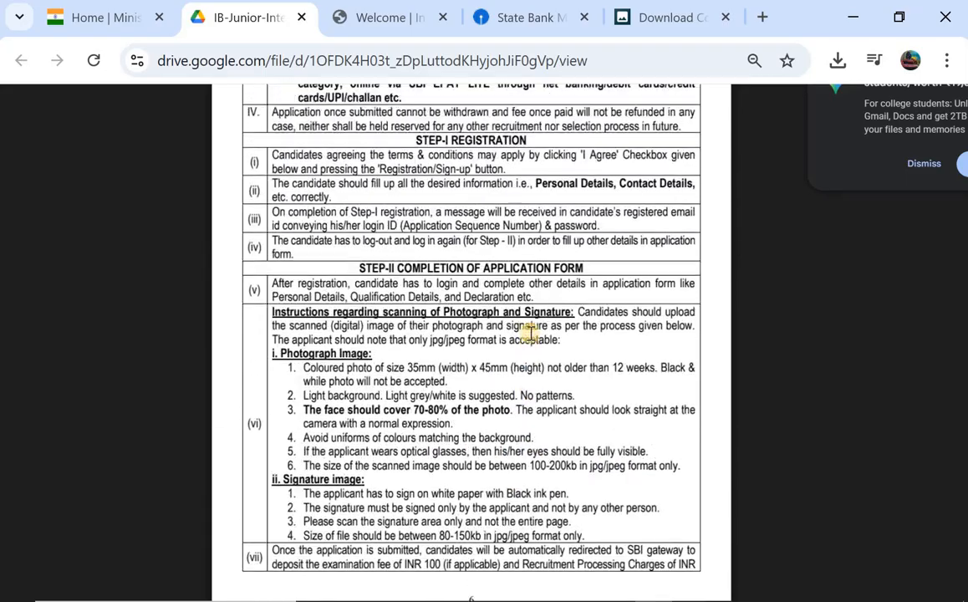
{"action": "scroll", "coordinate": [531, 334], "scroll_direction": "up", "scroll_amount": 2}
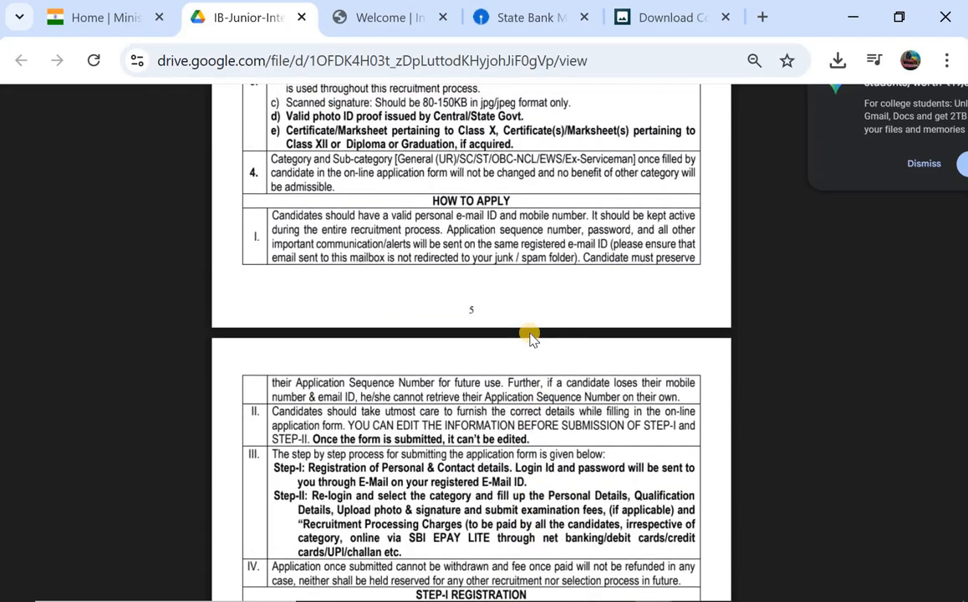
{"action": "scroll", "coordinate": [531, 334], "scroll_direction": "up", "scroll_amount": 15}
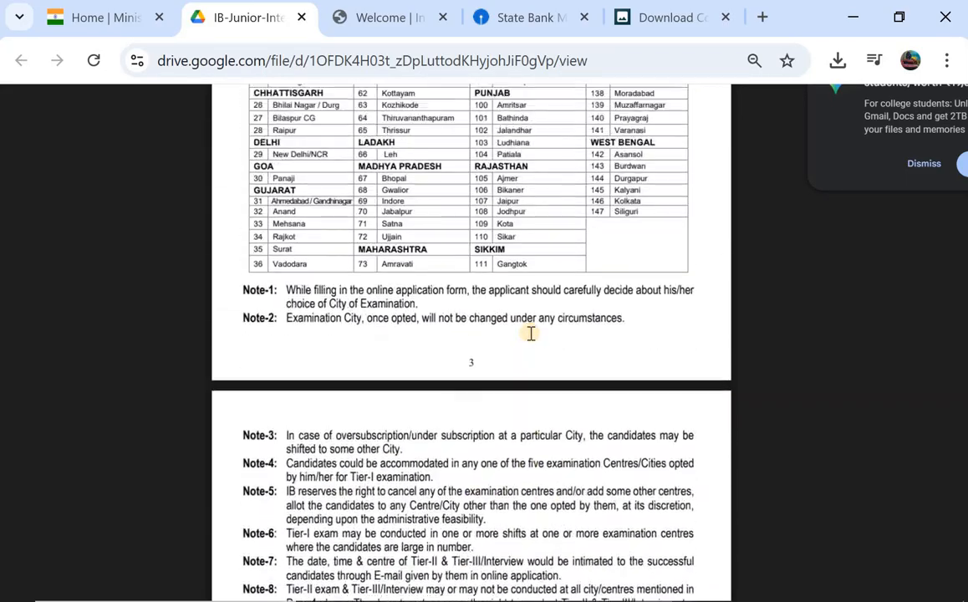
{"action": "scroll", "coordinate": [531, 334], "scroll_direction": "up", "scroll_amount": 20}
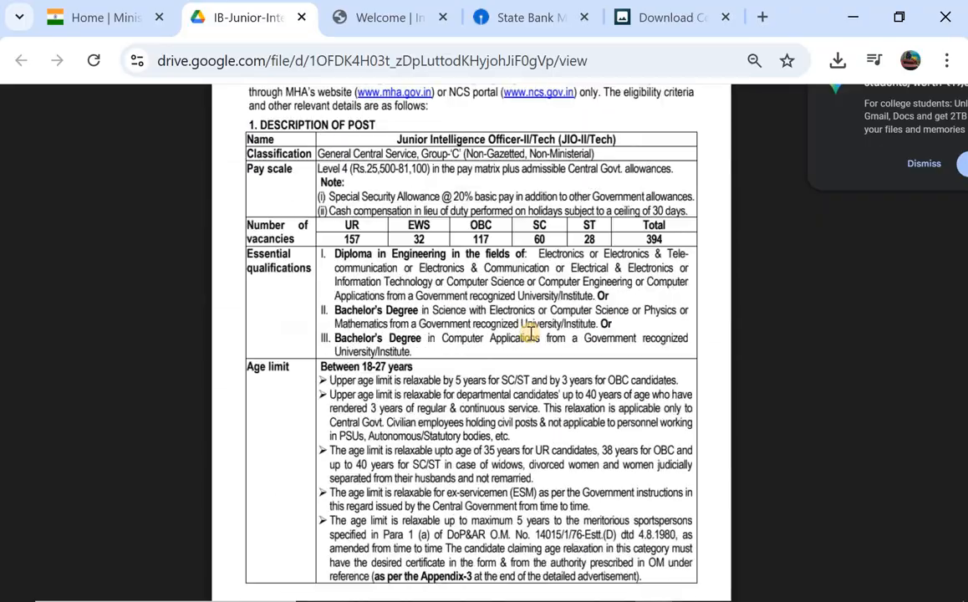
{"action": "scroll", "coordinate": [531, 336], "scroll_direction": "left", "scroll_amount": 2}
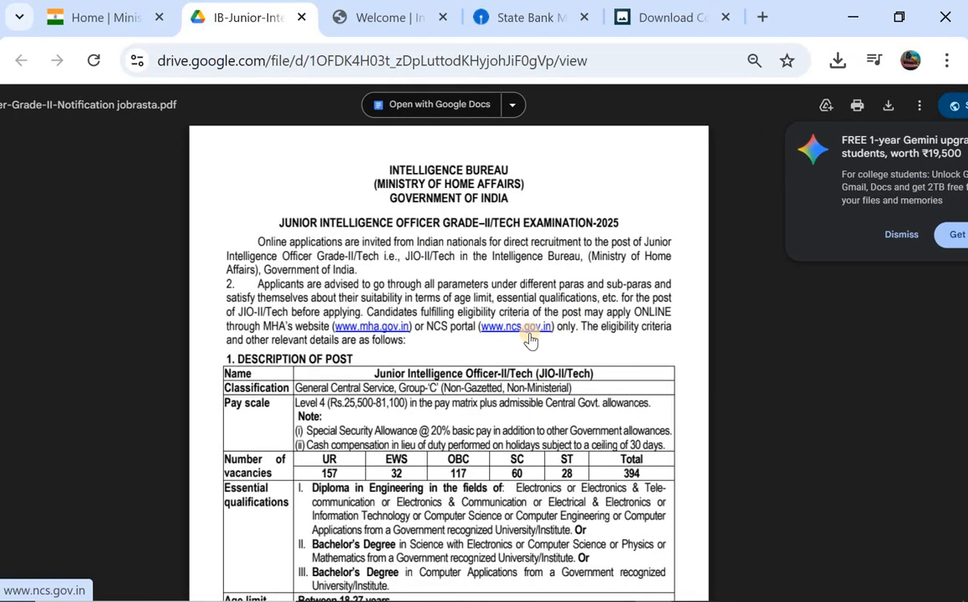